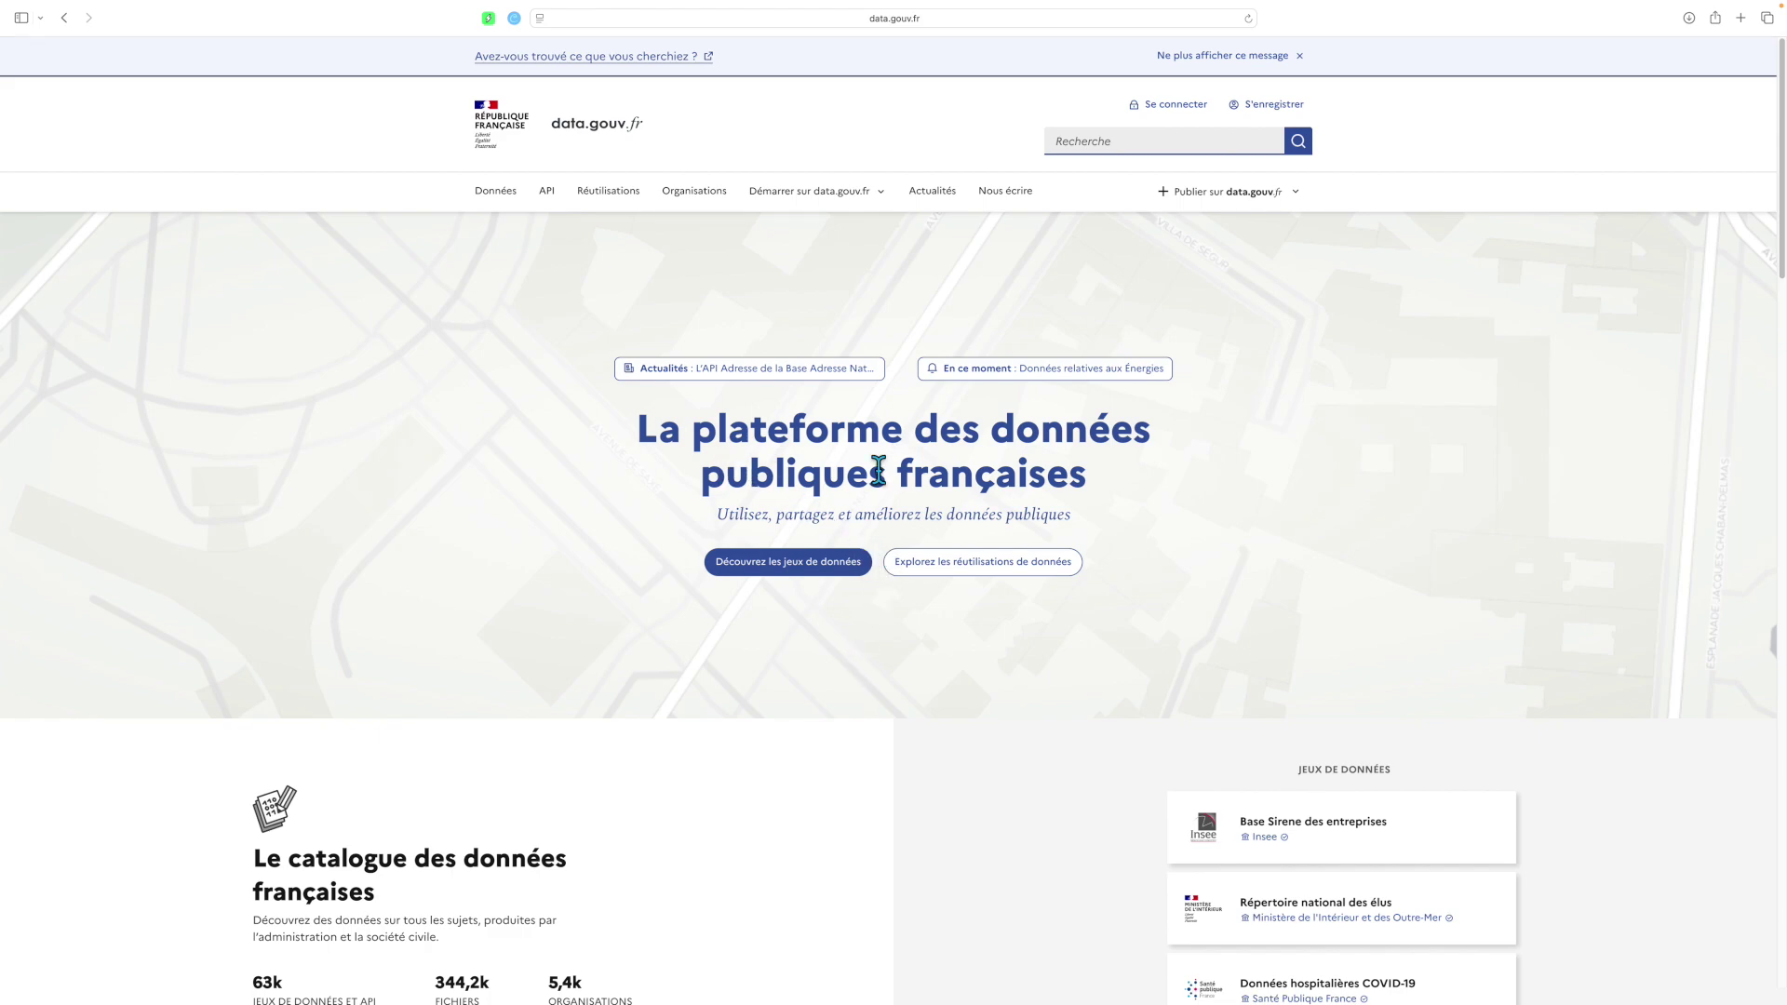
- Search data.gouv.fr for "annuaire HVE" and open the dataset of certified "Haute Valeur Environnementale" farms
left_click(1161, 147)
type("annauir")
key("BackSpace")
key("BackSpace")
key("BackSpace")
key("BackSpace")
type("uaire HVE")
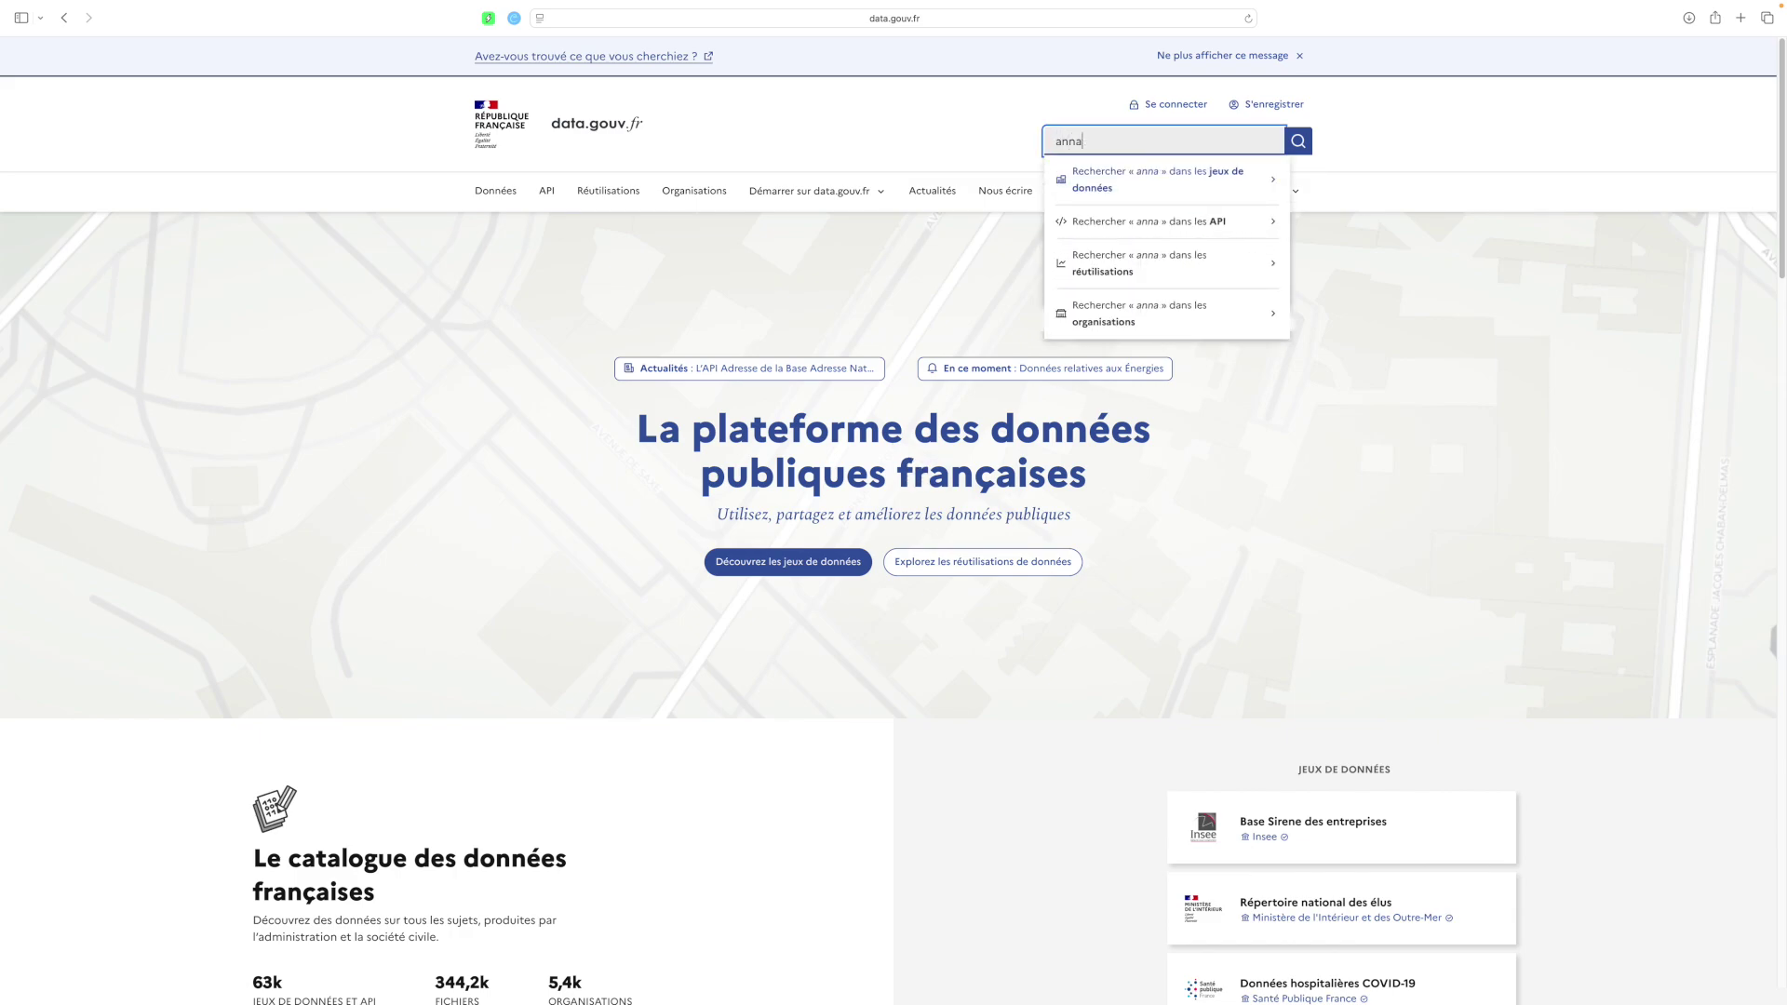
key("Return")
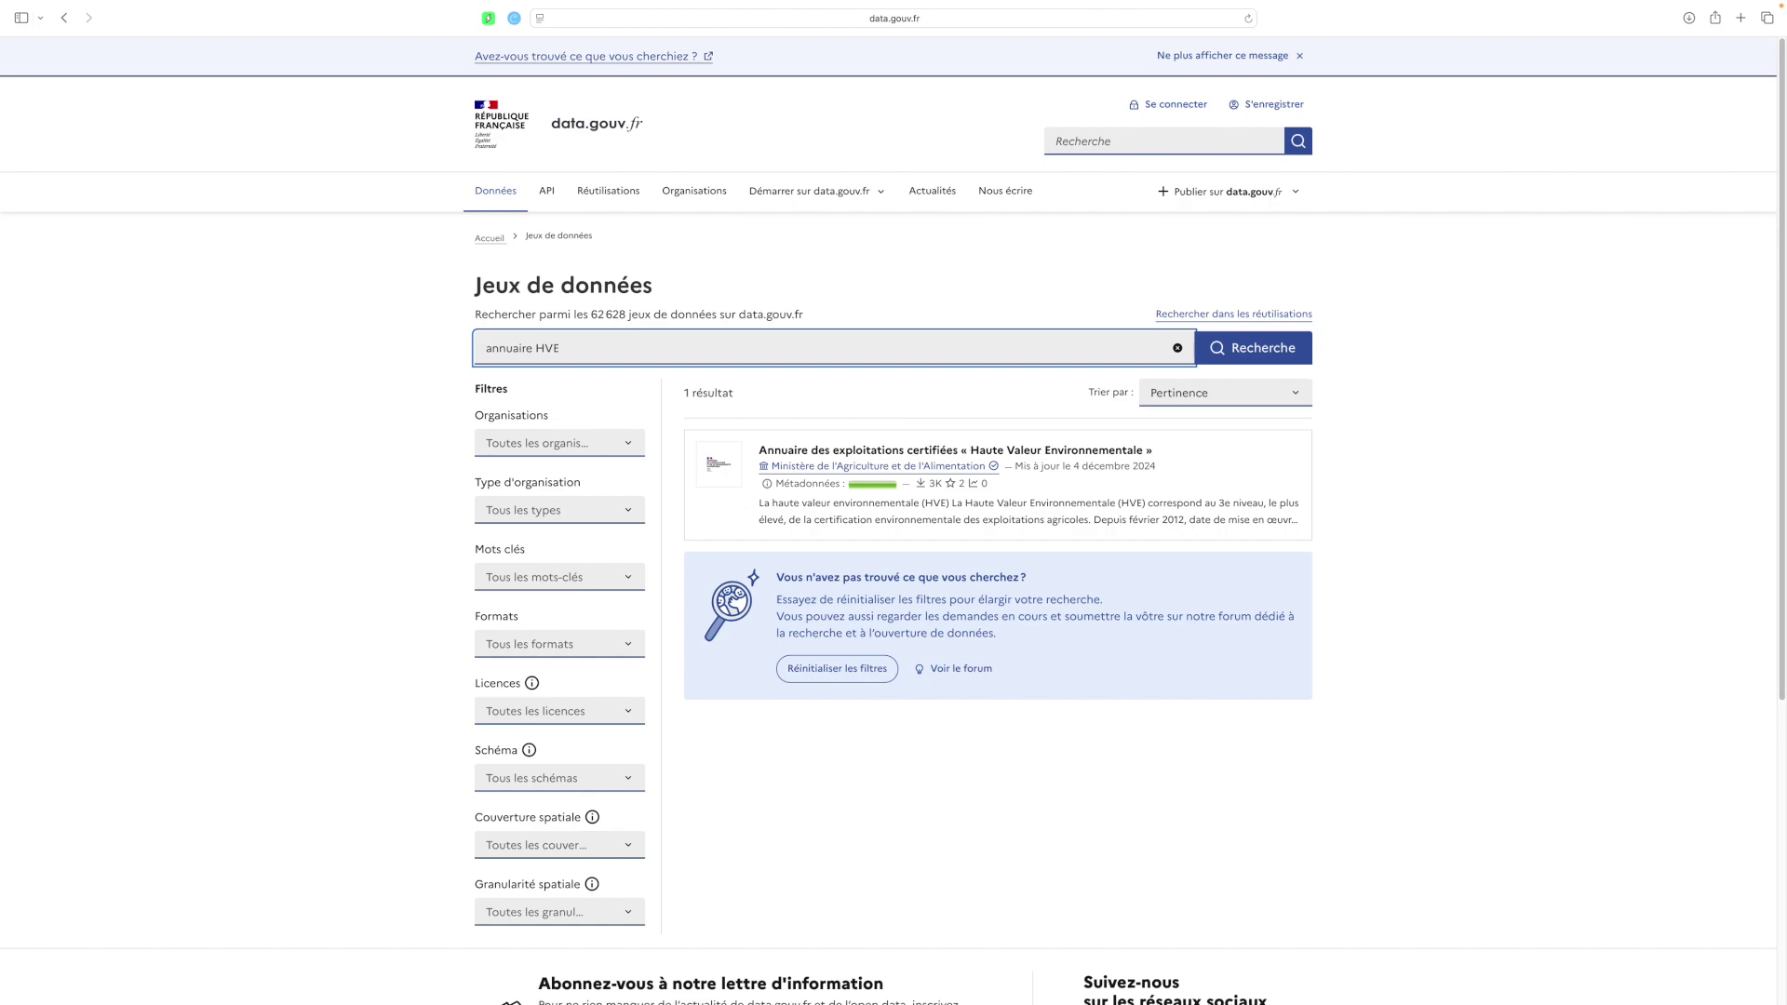
left_click(1234, 480)
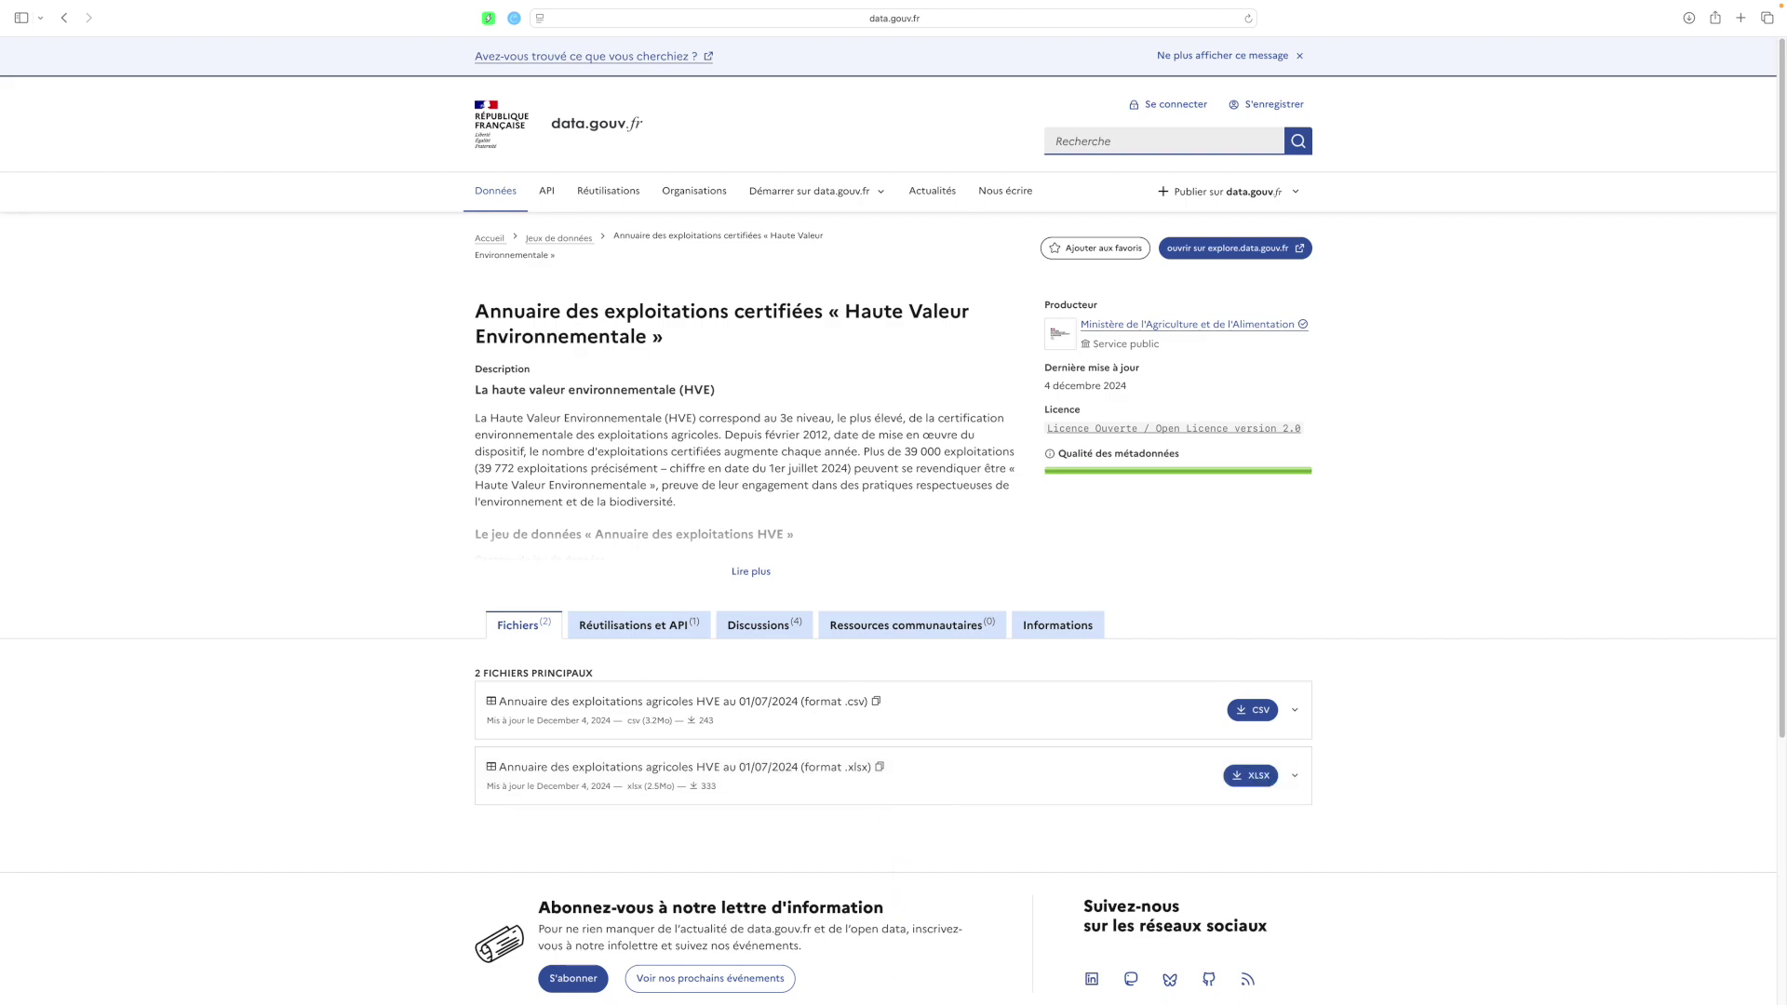
- Switch to Excel and examine the Annuaire HVE sheet from its first row to its last row
mouse_move(1130, 987)
left_click(1482, 958)
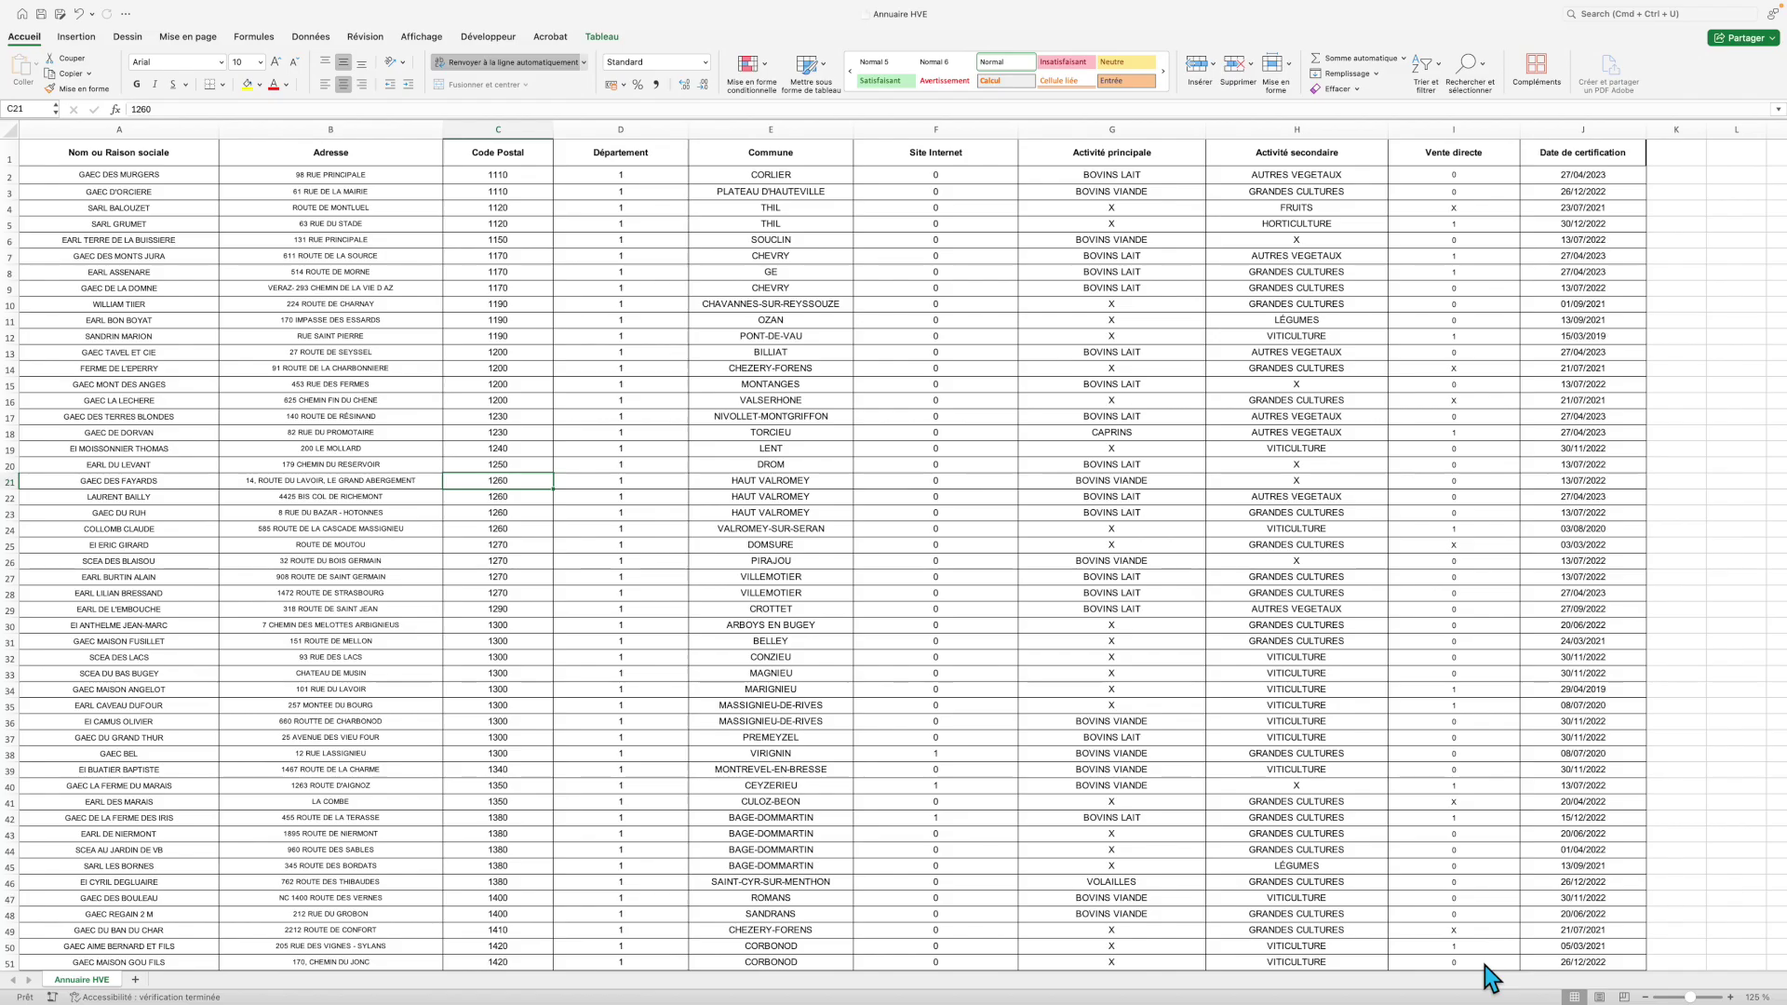
scroll(659, 633, "down", 3)
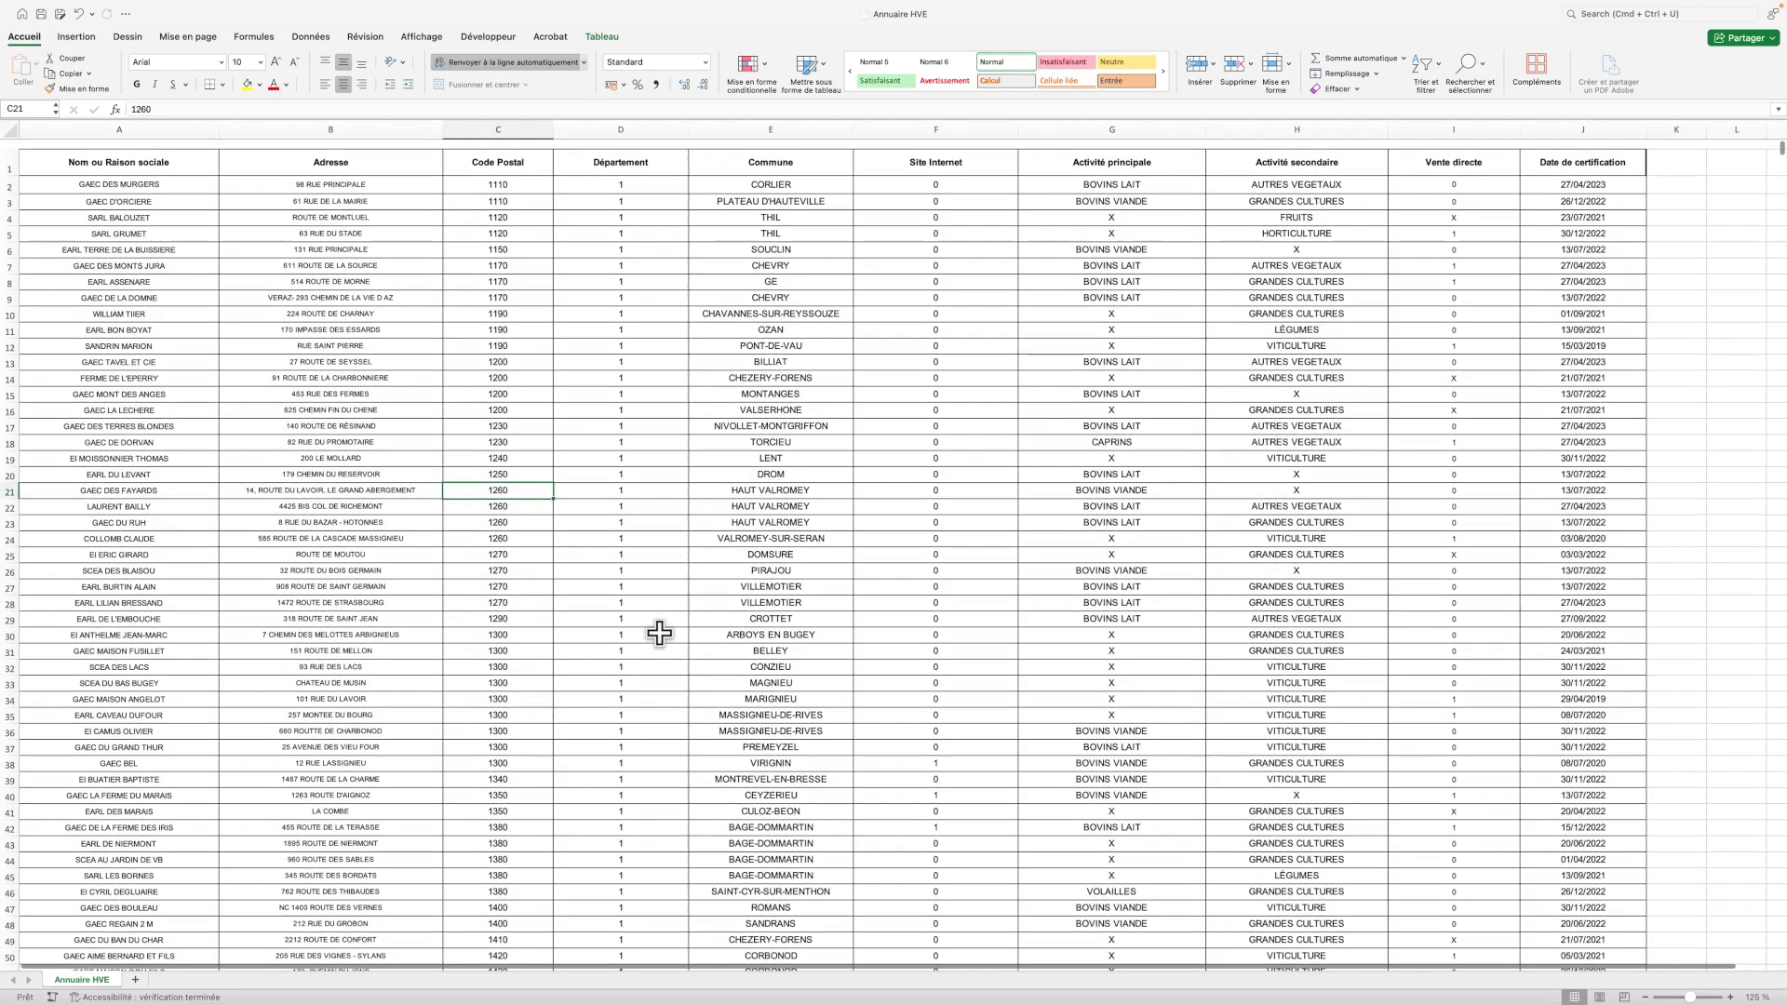
scroll(659, 633, "up", 2)
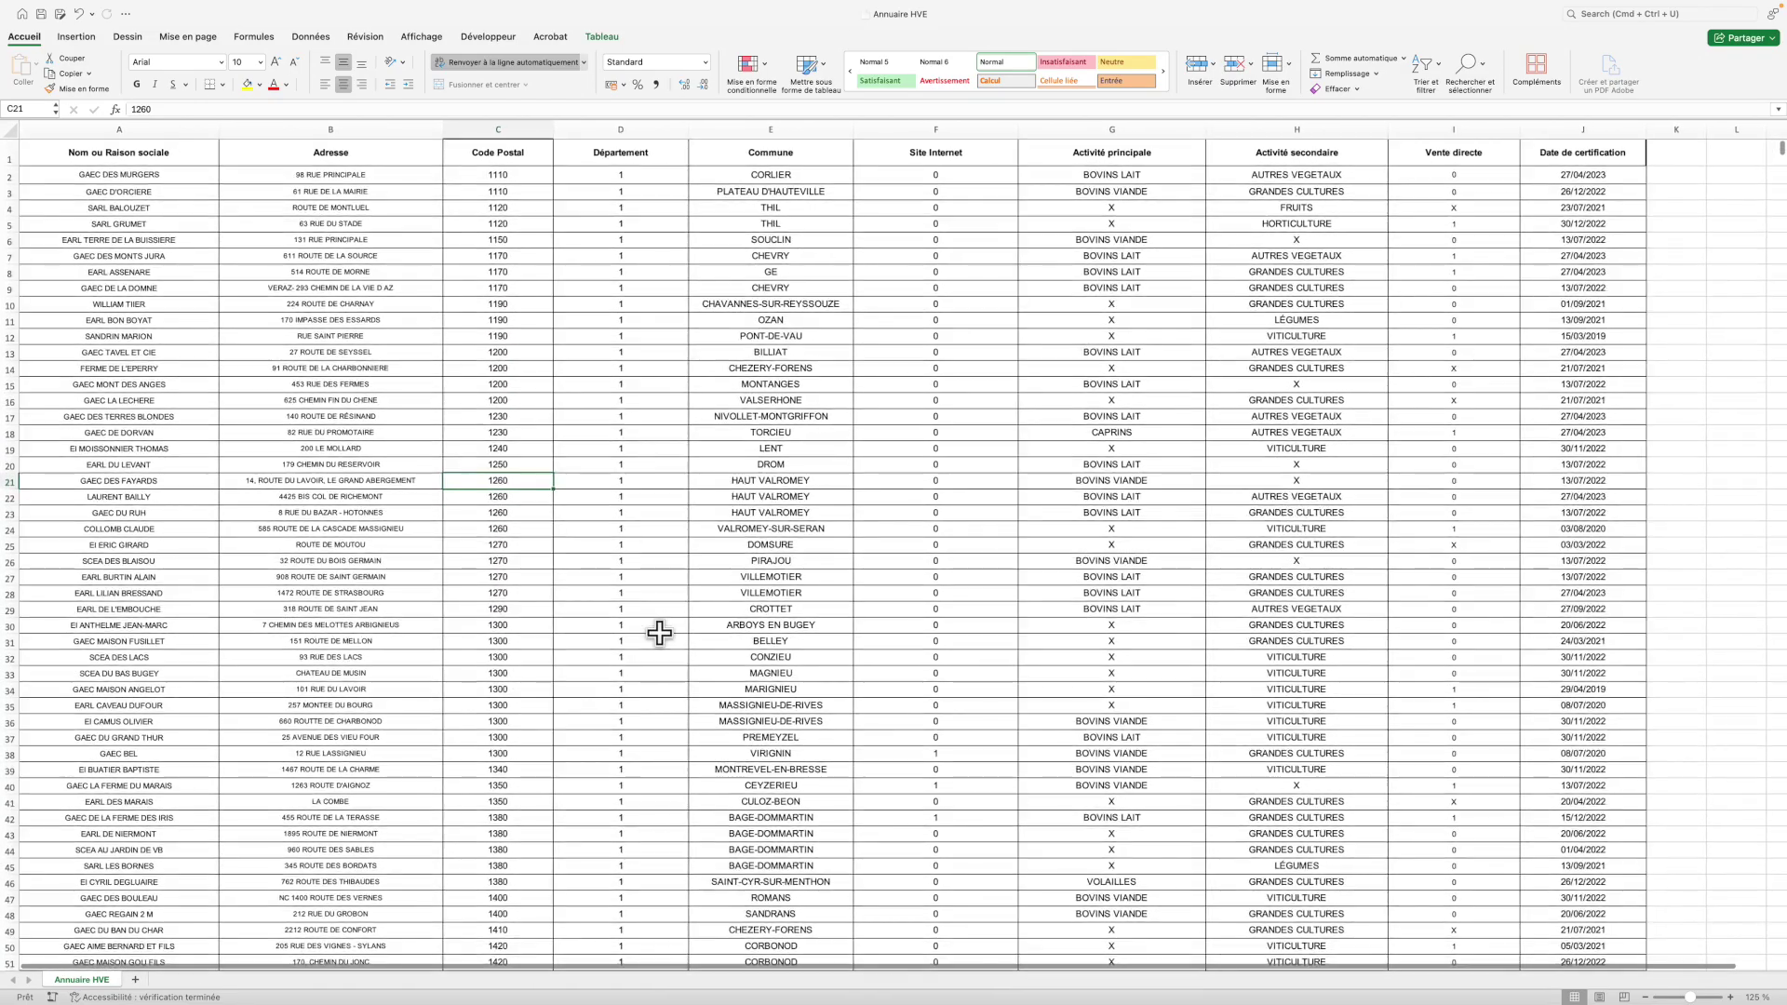
left_click(651, 513)
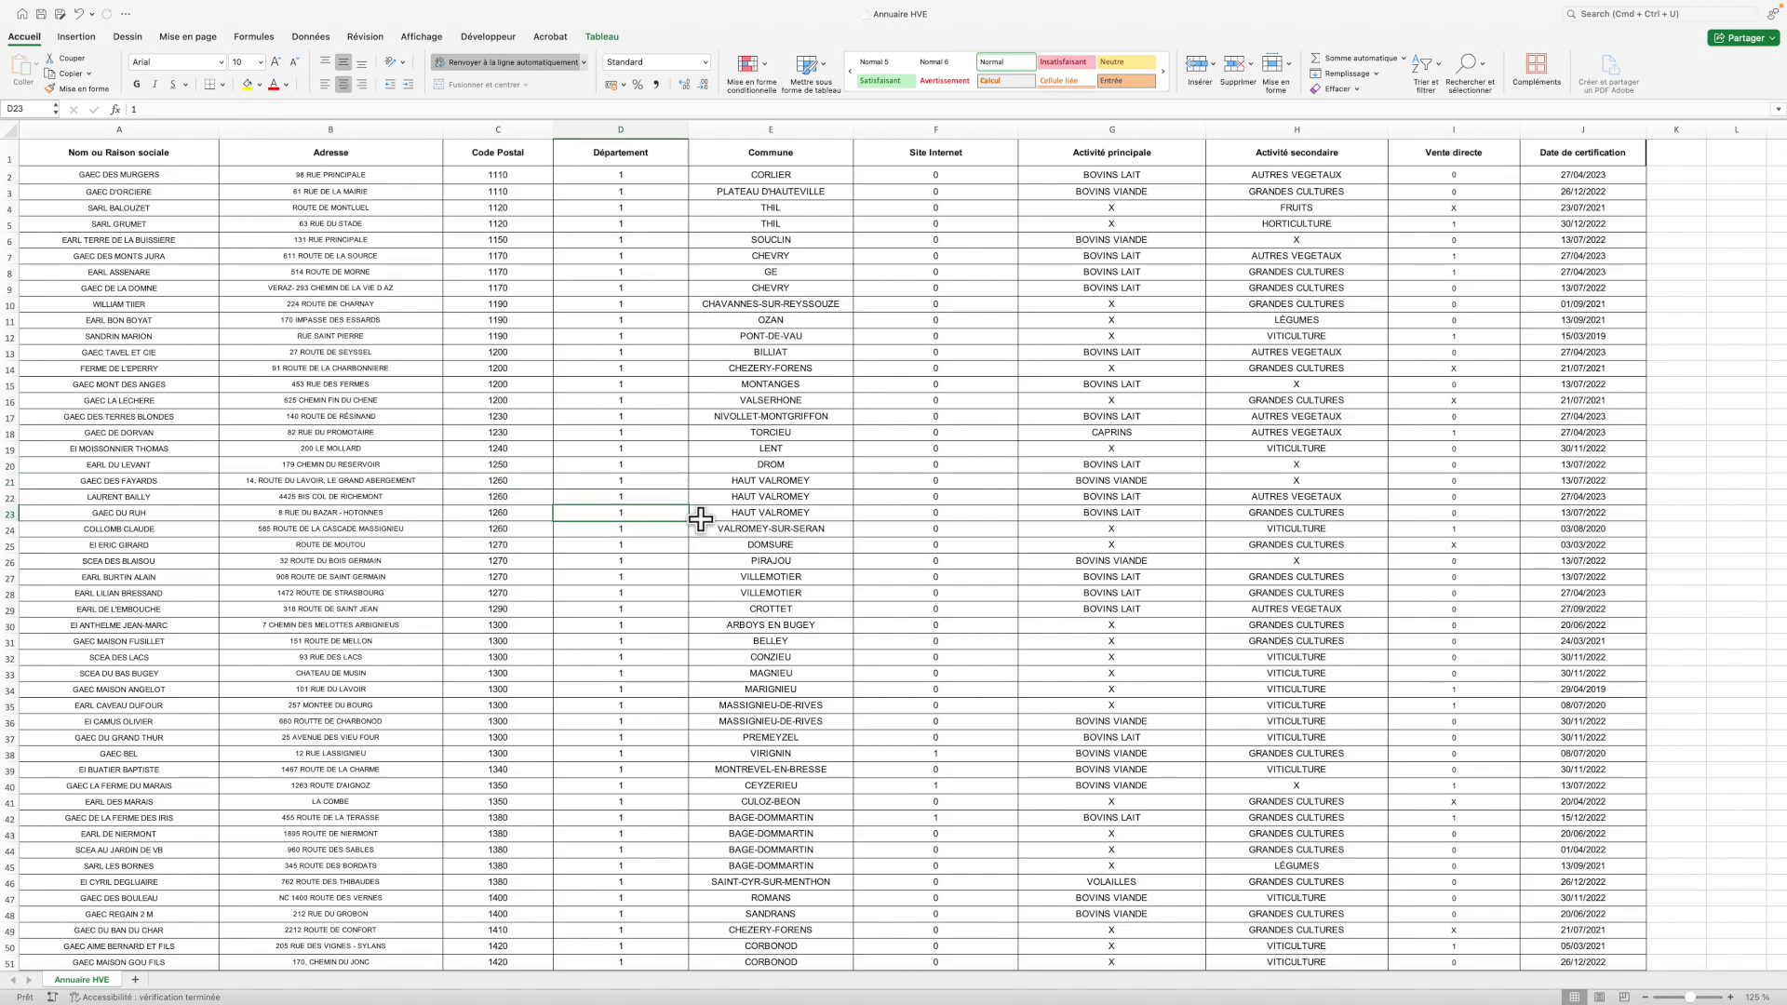
key("ctrl+Down")
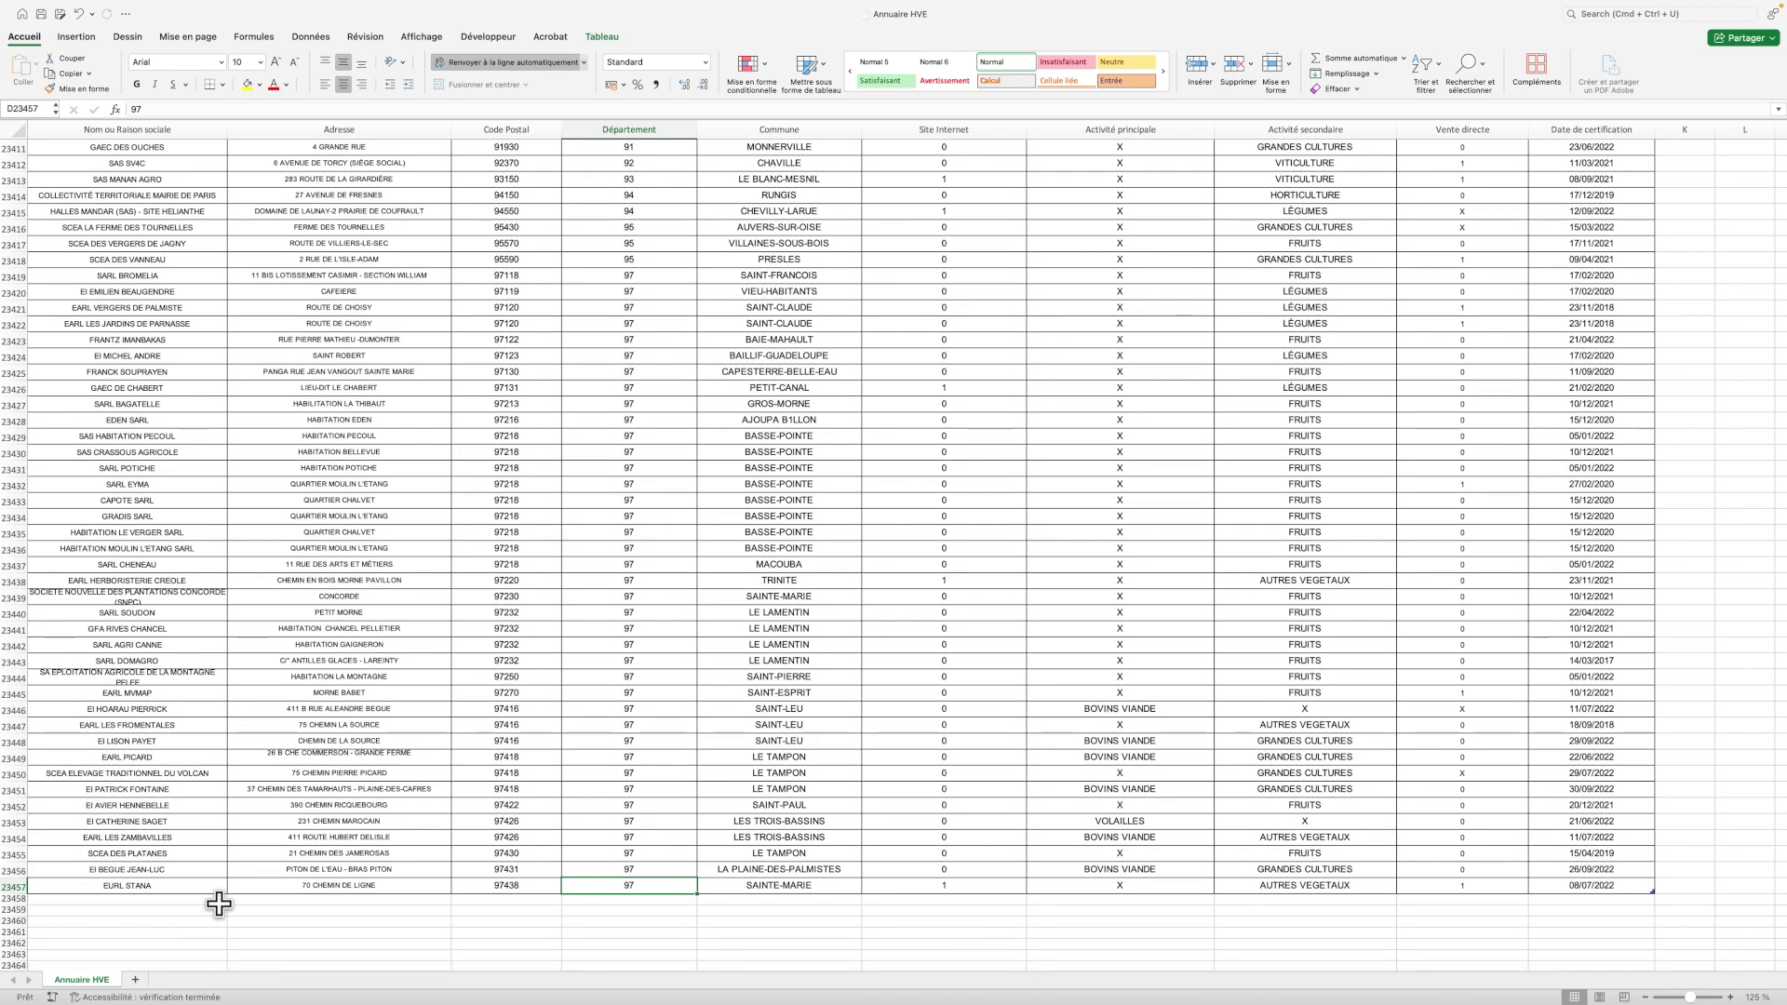
key("ctrl+Up")
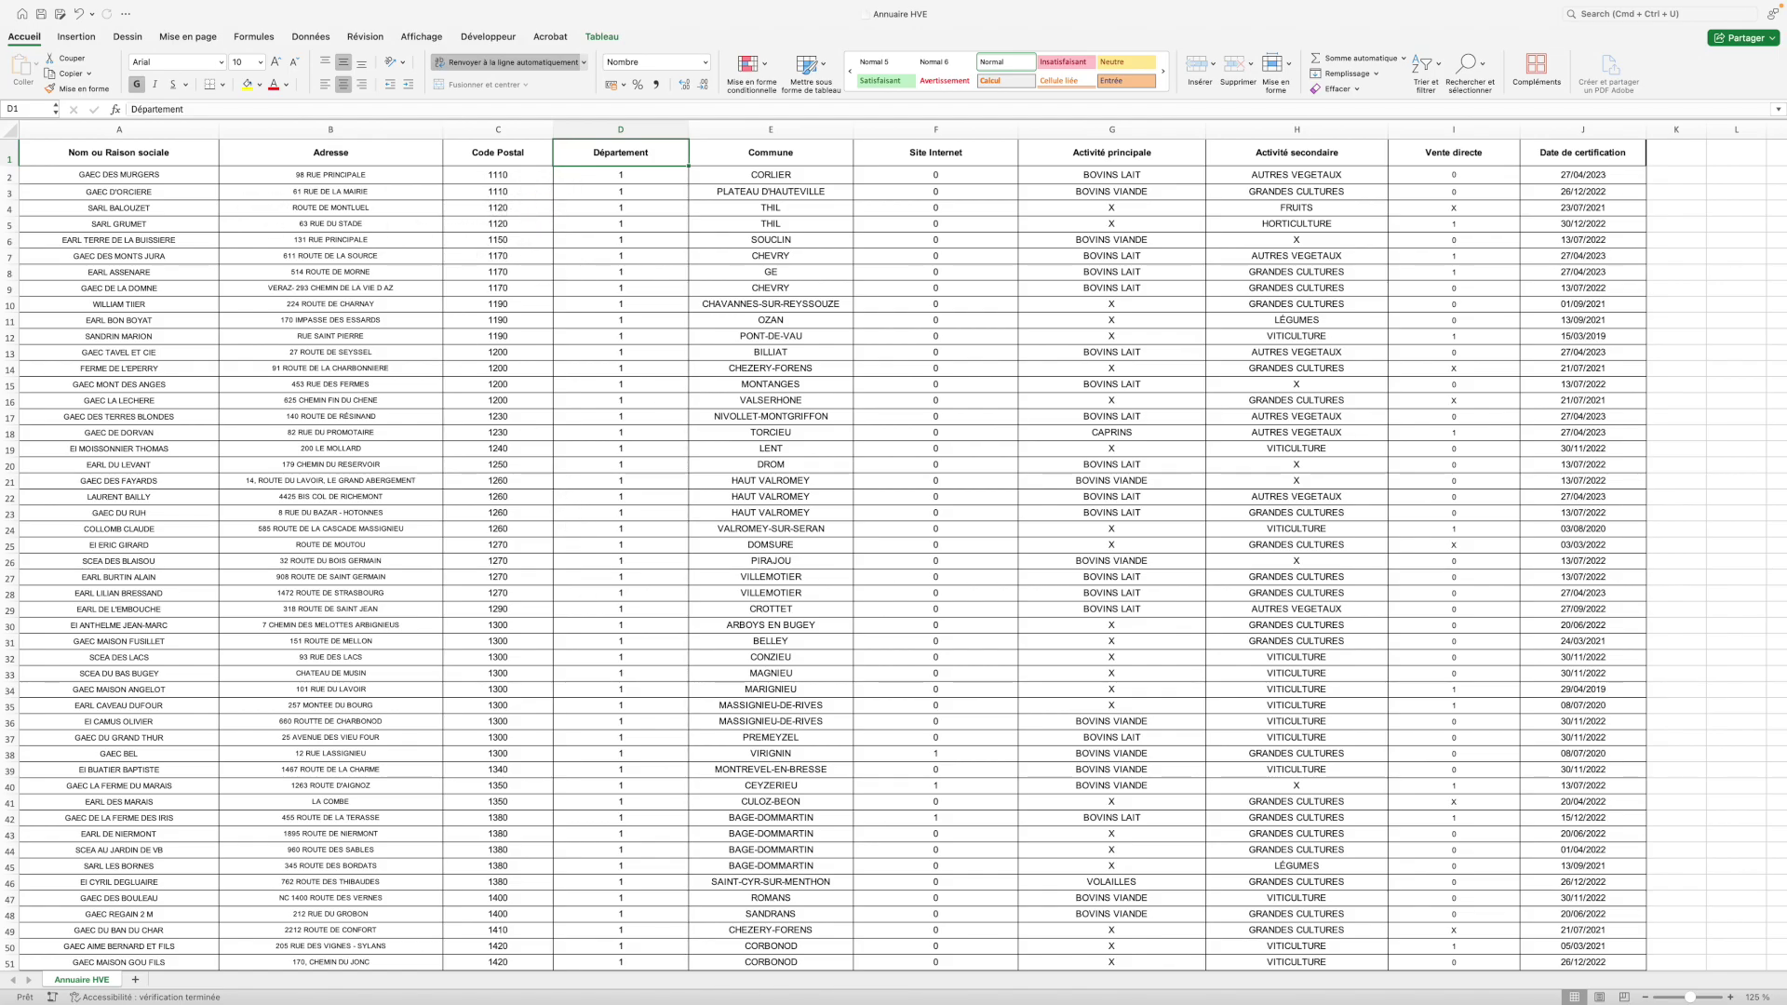
scroll(642, 535, "down", 5)
scroll(642, 535, "up", 5)
- Format the directory as a table with the light blue style that has a solid header, and check the Commune column's filter options
left_click(822, 69)
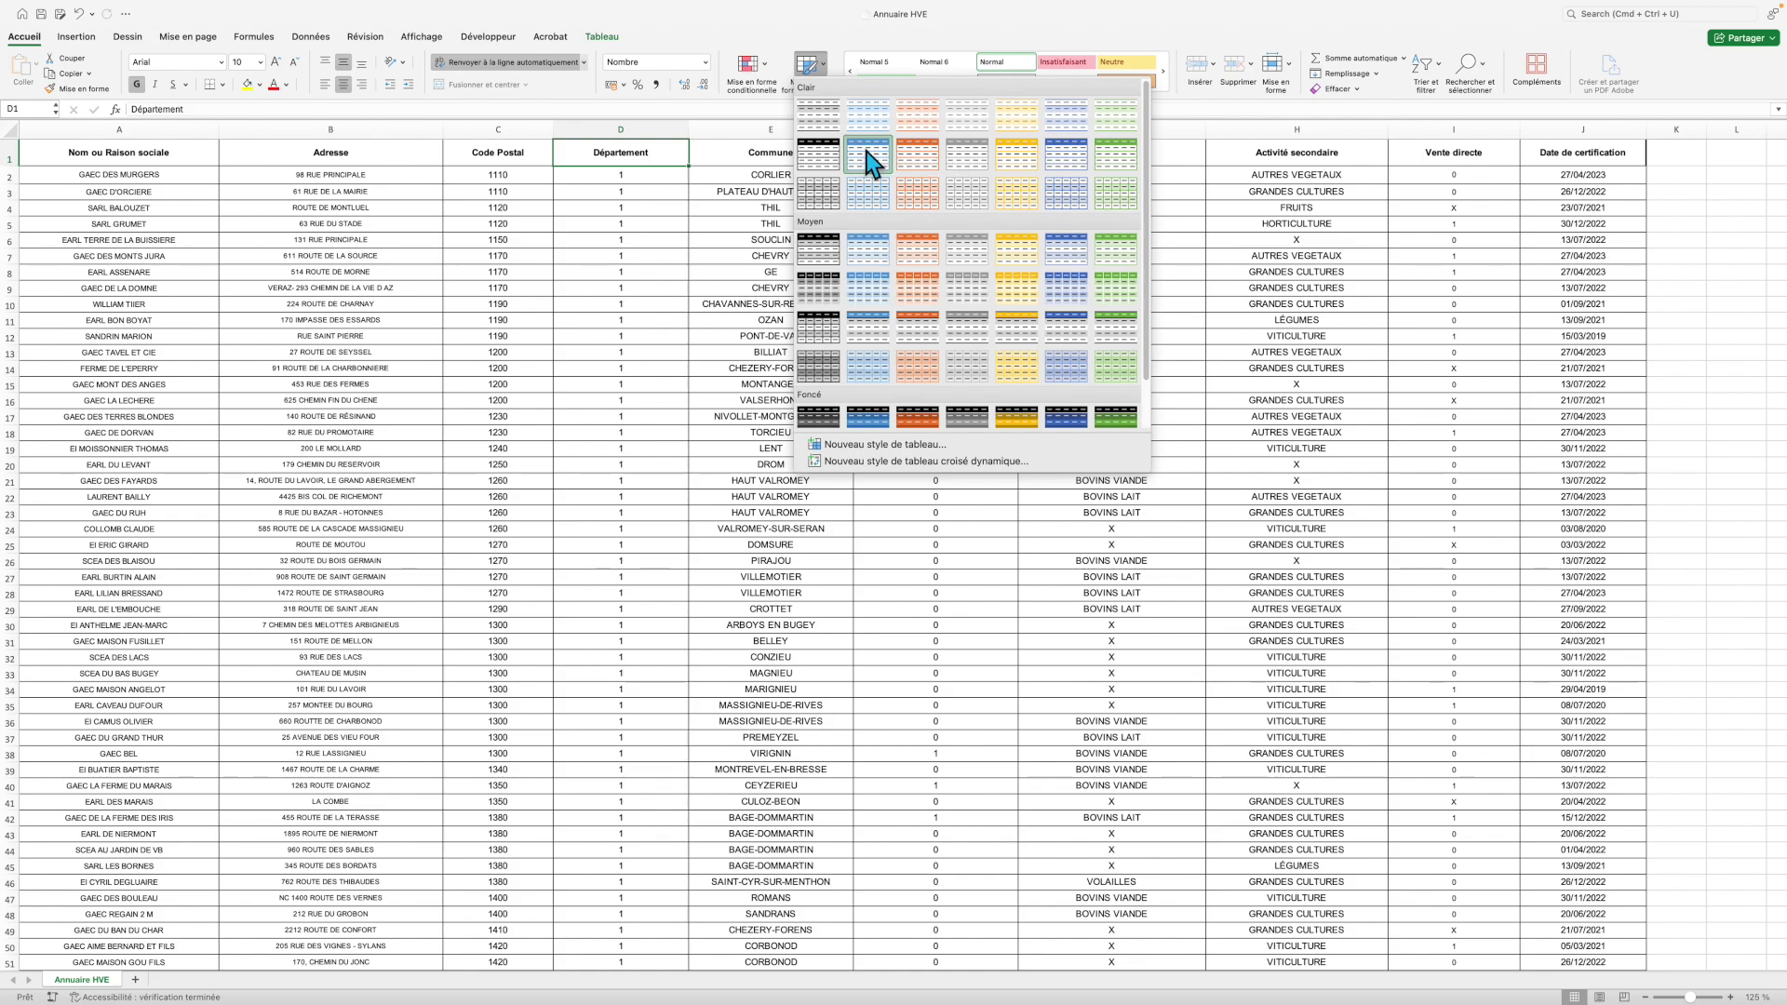
left_click(870, 159)
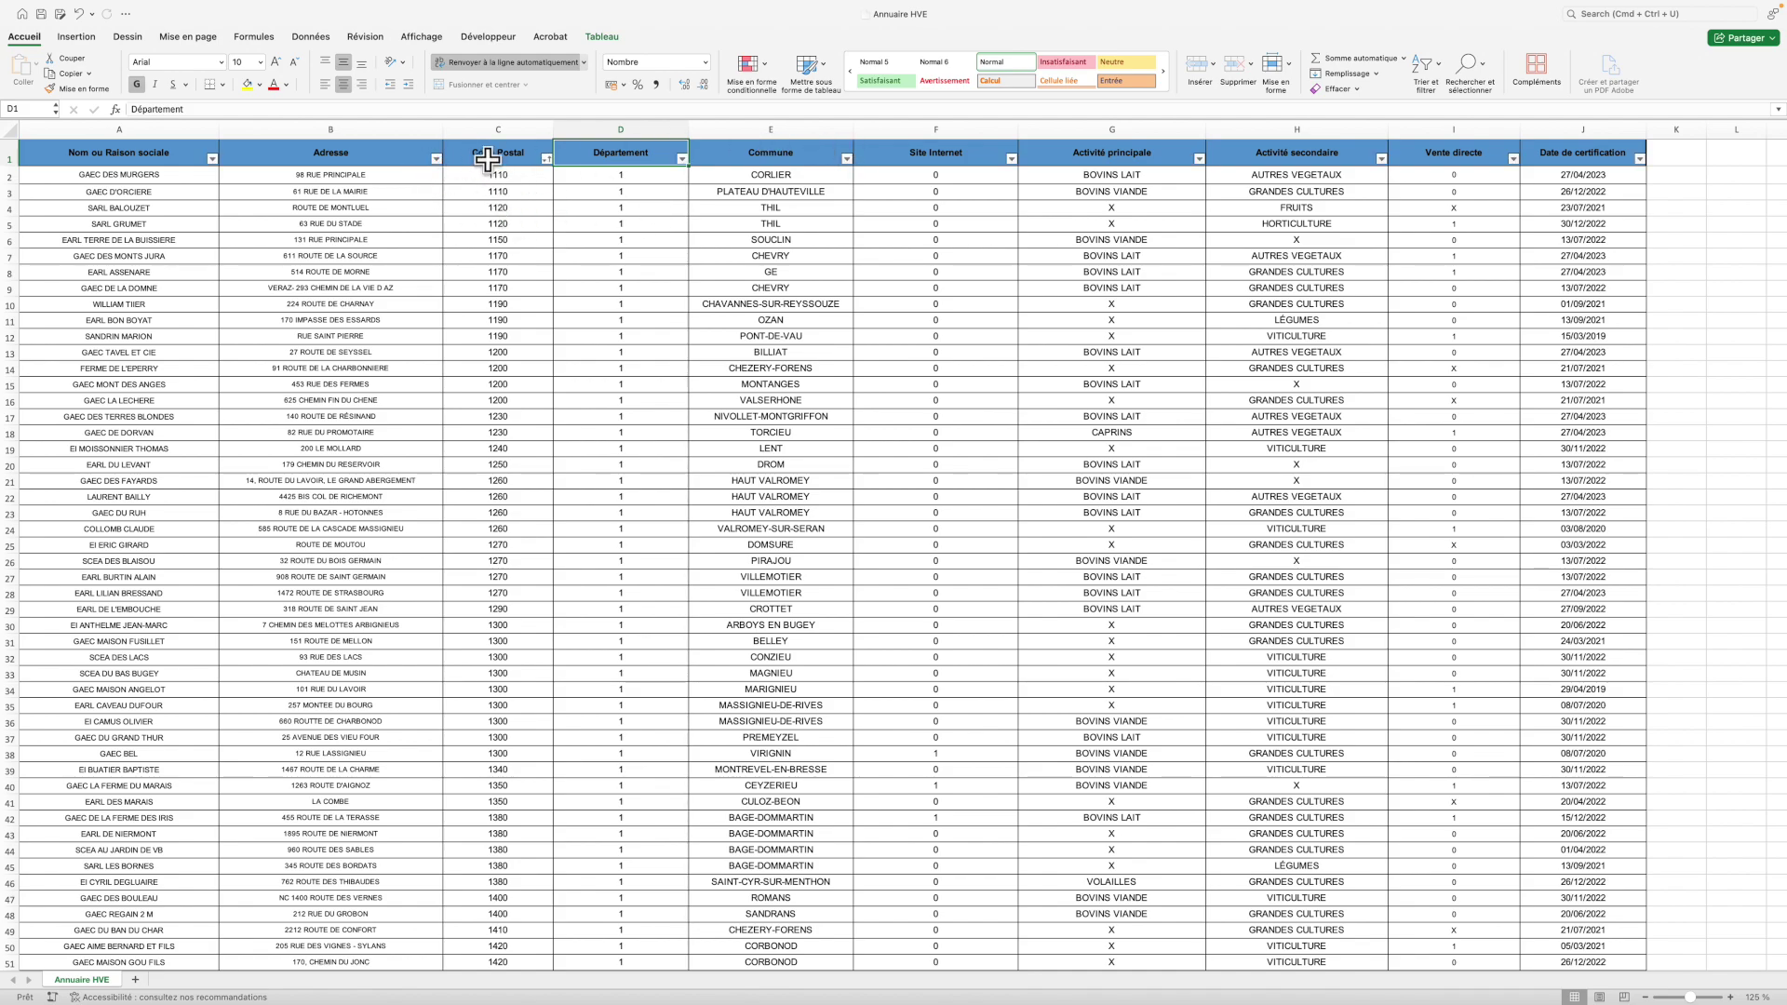
left_click(846, 160)
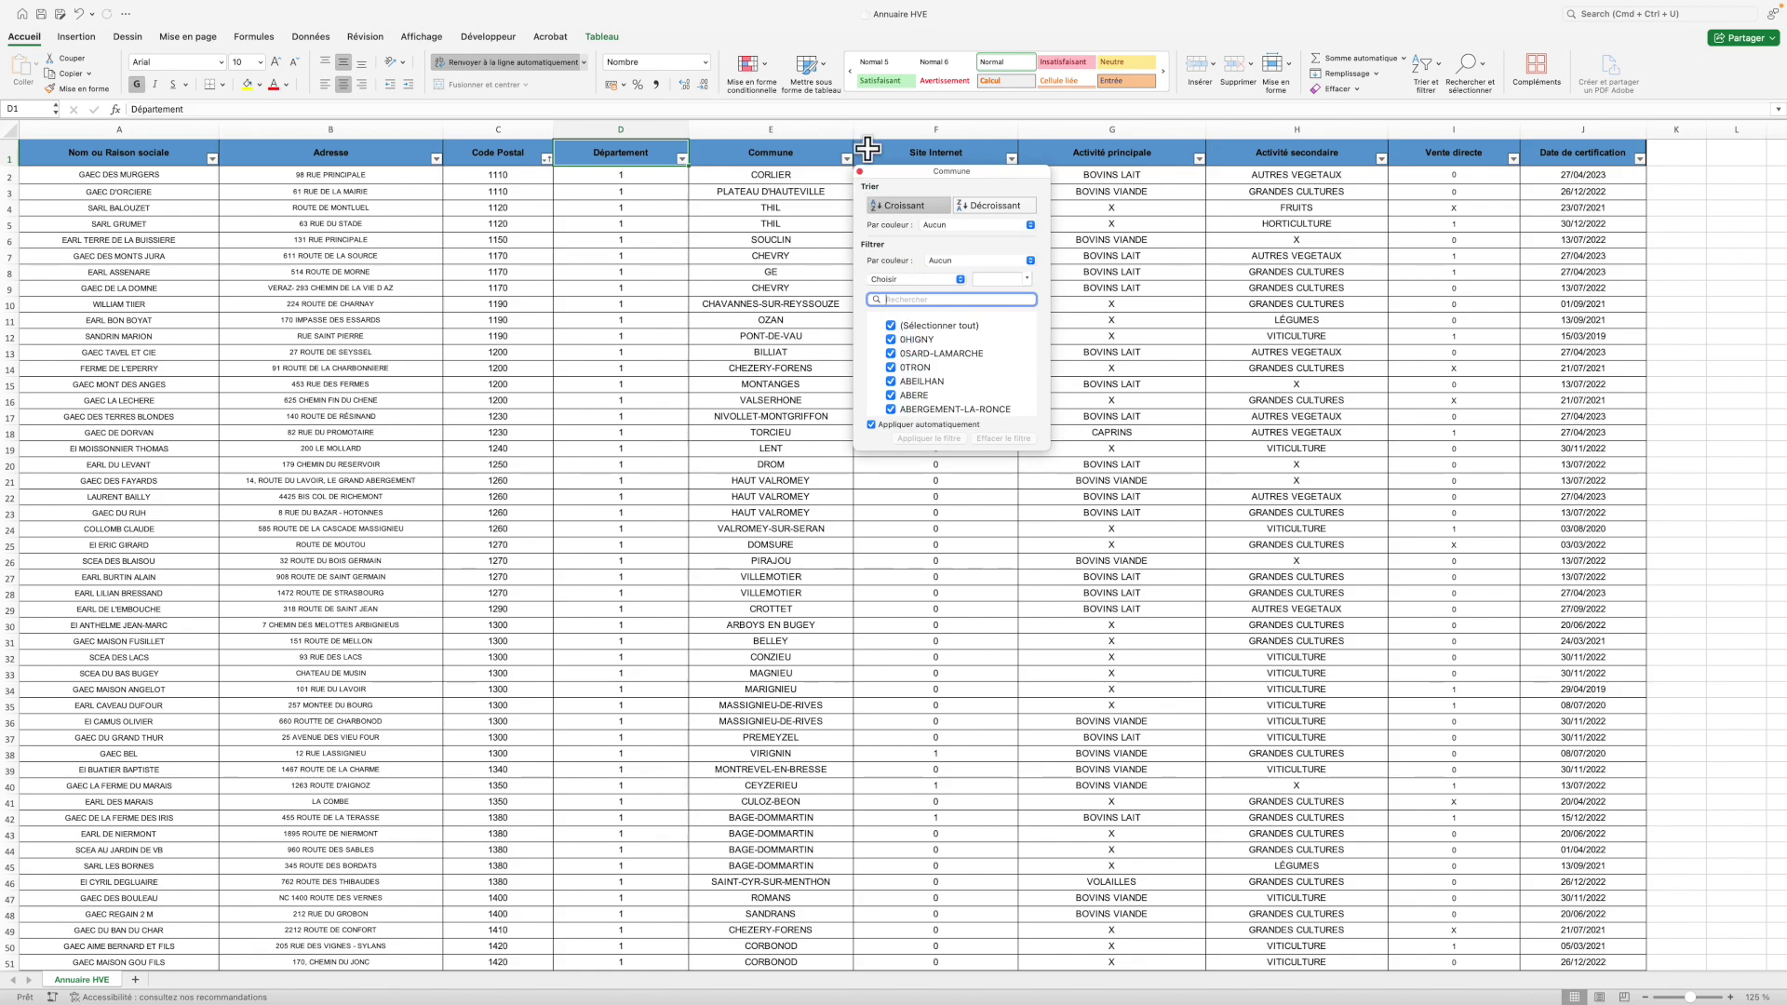
left_click(847, 160)
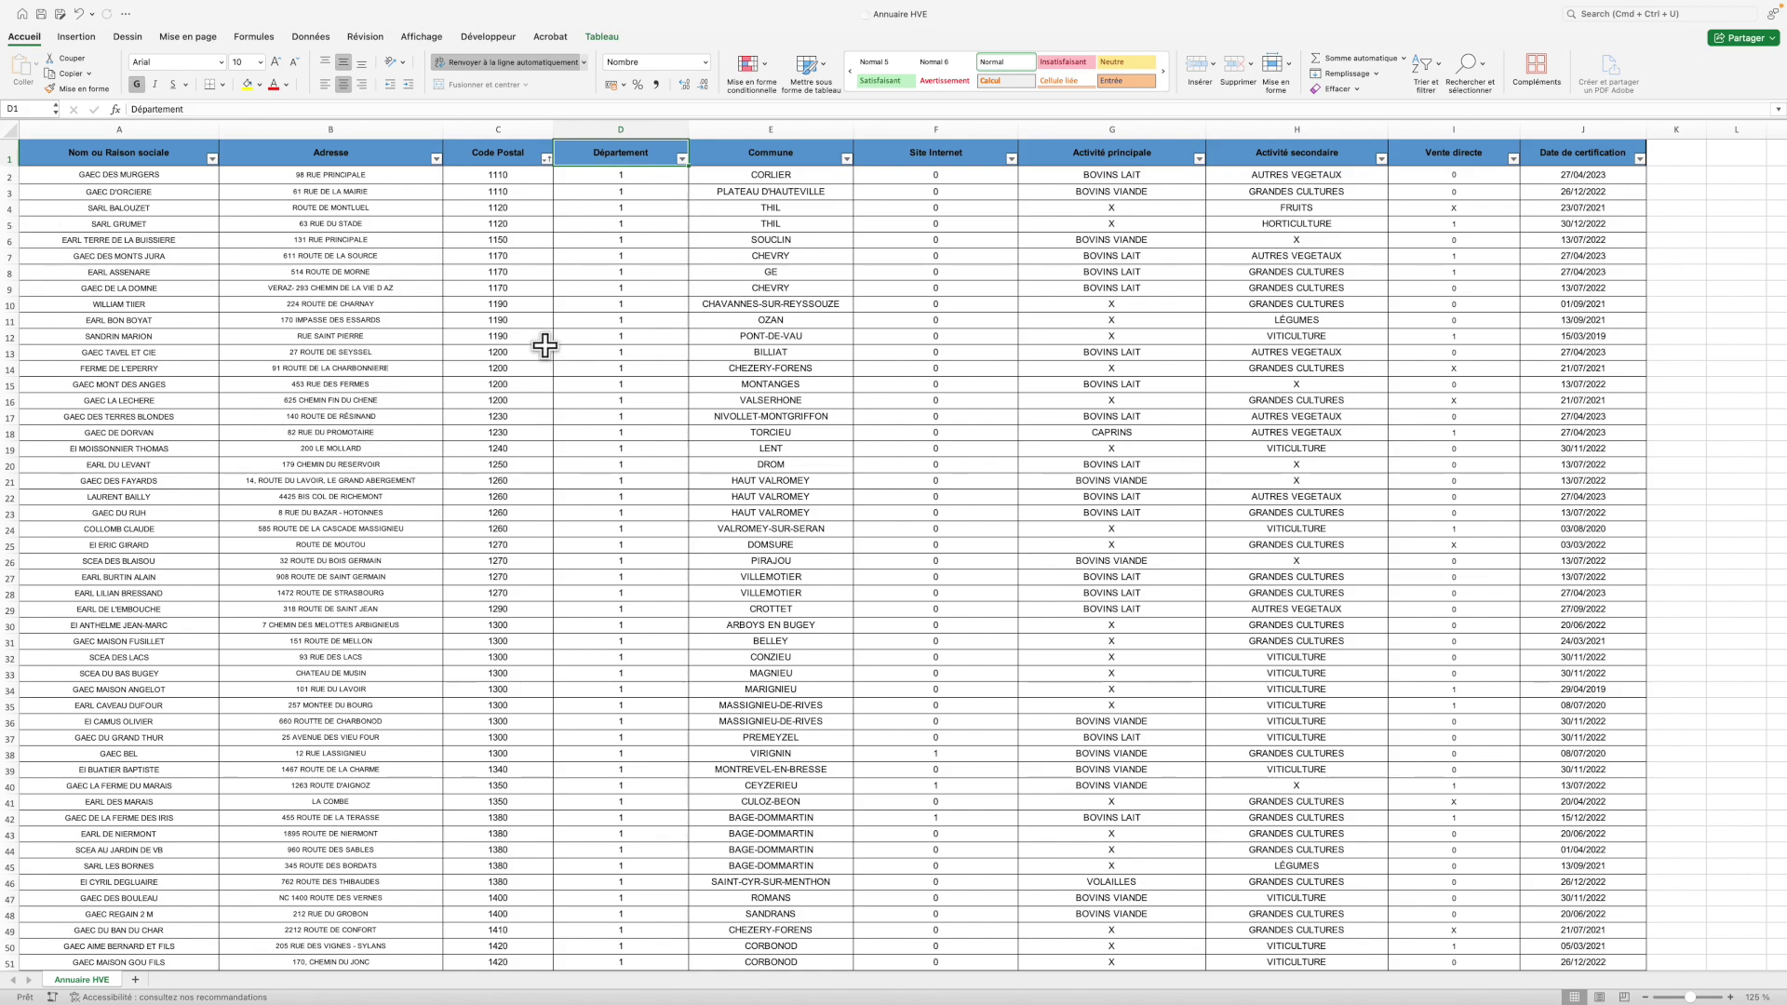
- Freeze the top row of the Annuaire HVE sheet so the column headers stay in view
scroll(547, 344, "down", 2)
scroll(545, 339, "up", 2)
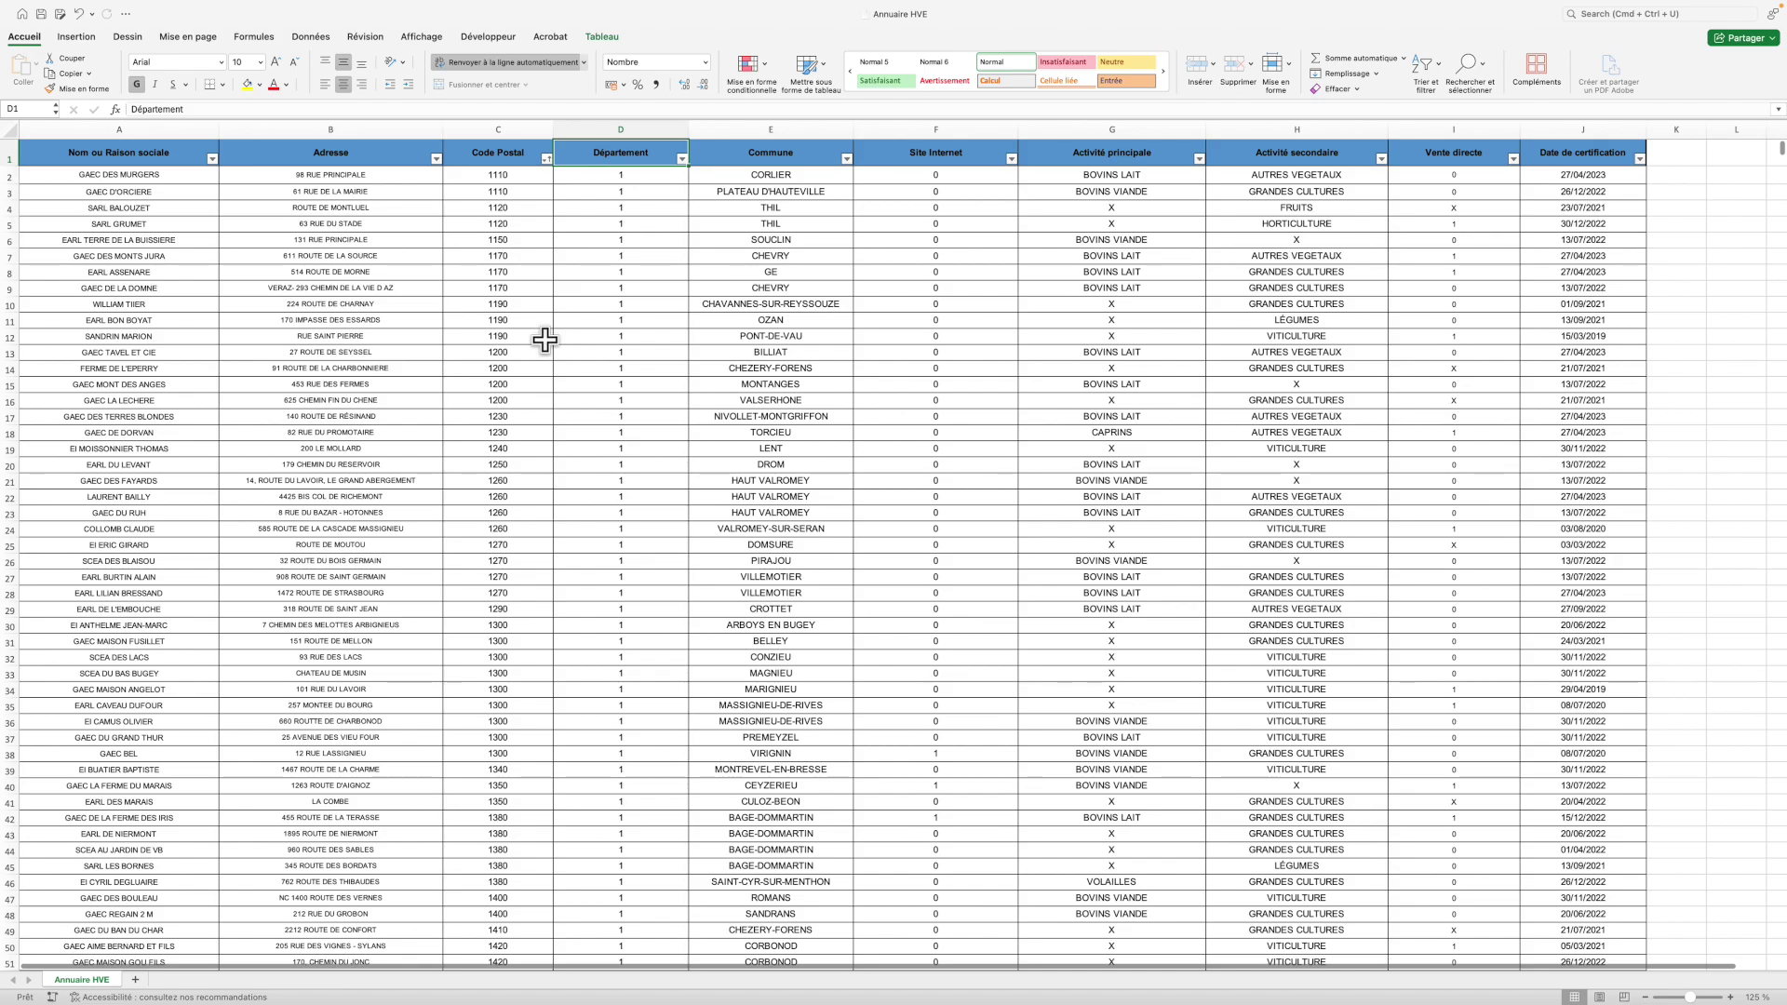
scroll(423, 395, "down", 1)
scroll(424, 394, "down", 20)
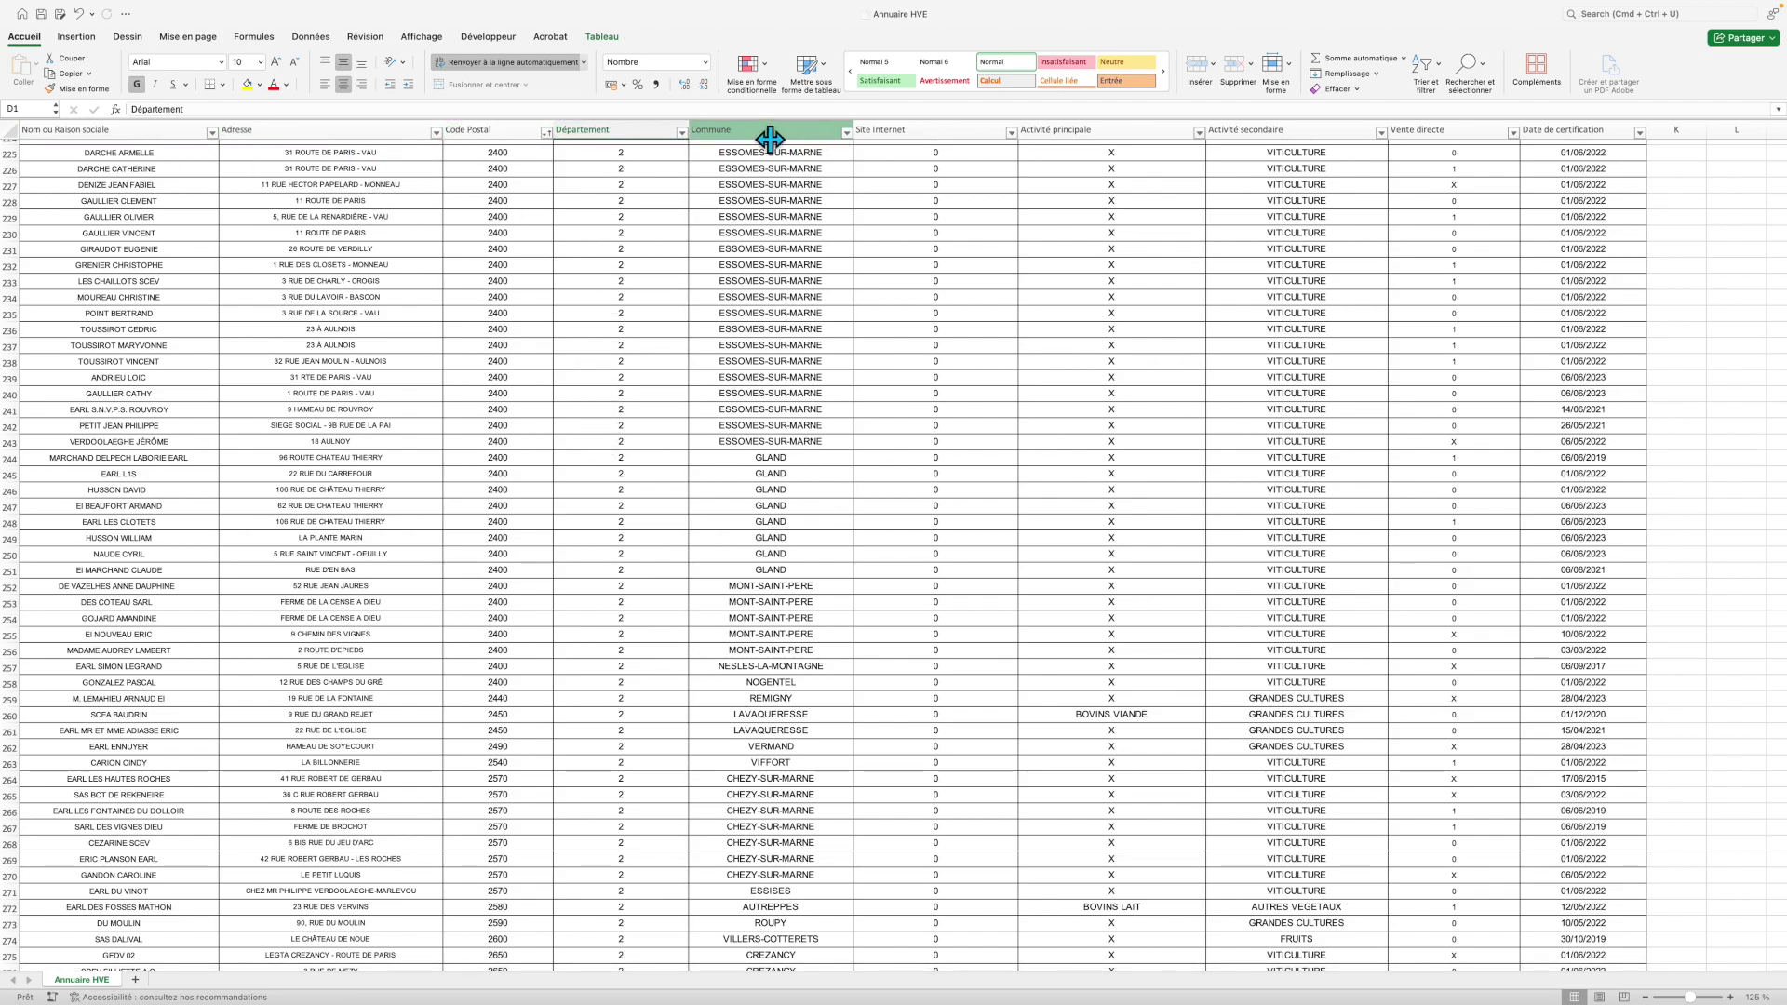
scroll(651, 265, "up", 20)
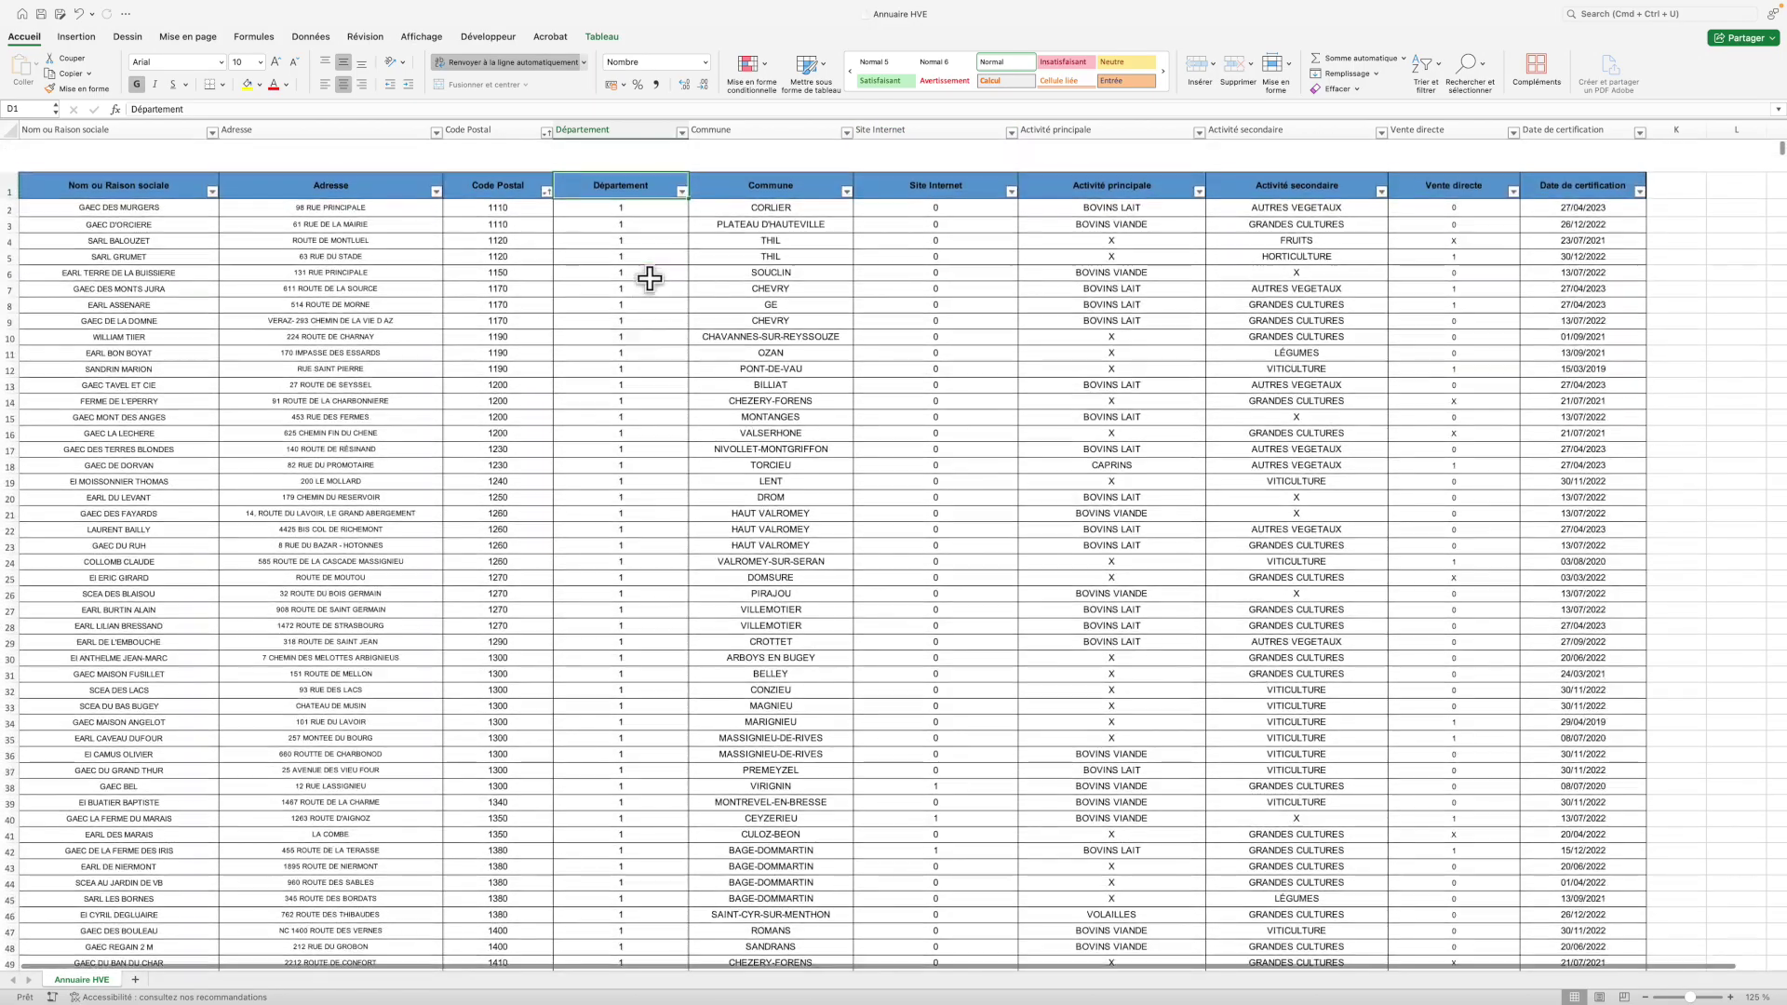
scroll(447, 90, "down", 1)
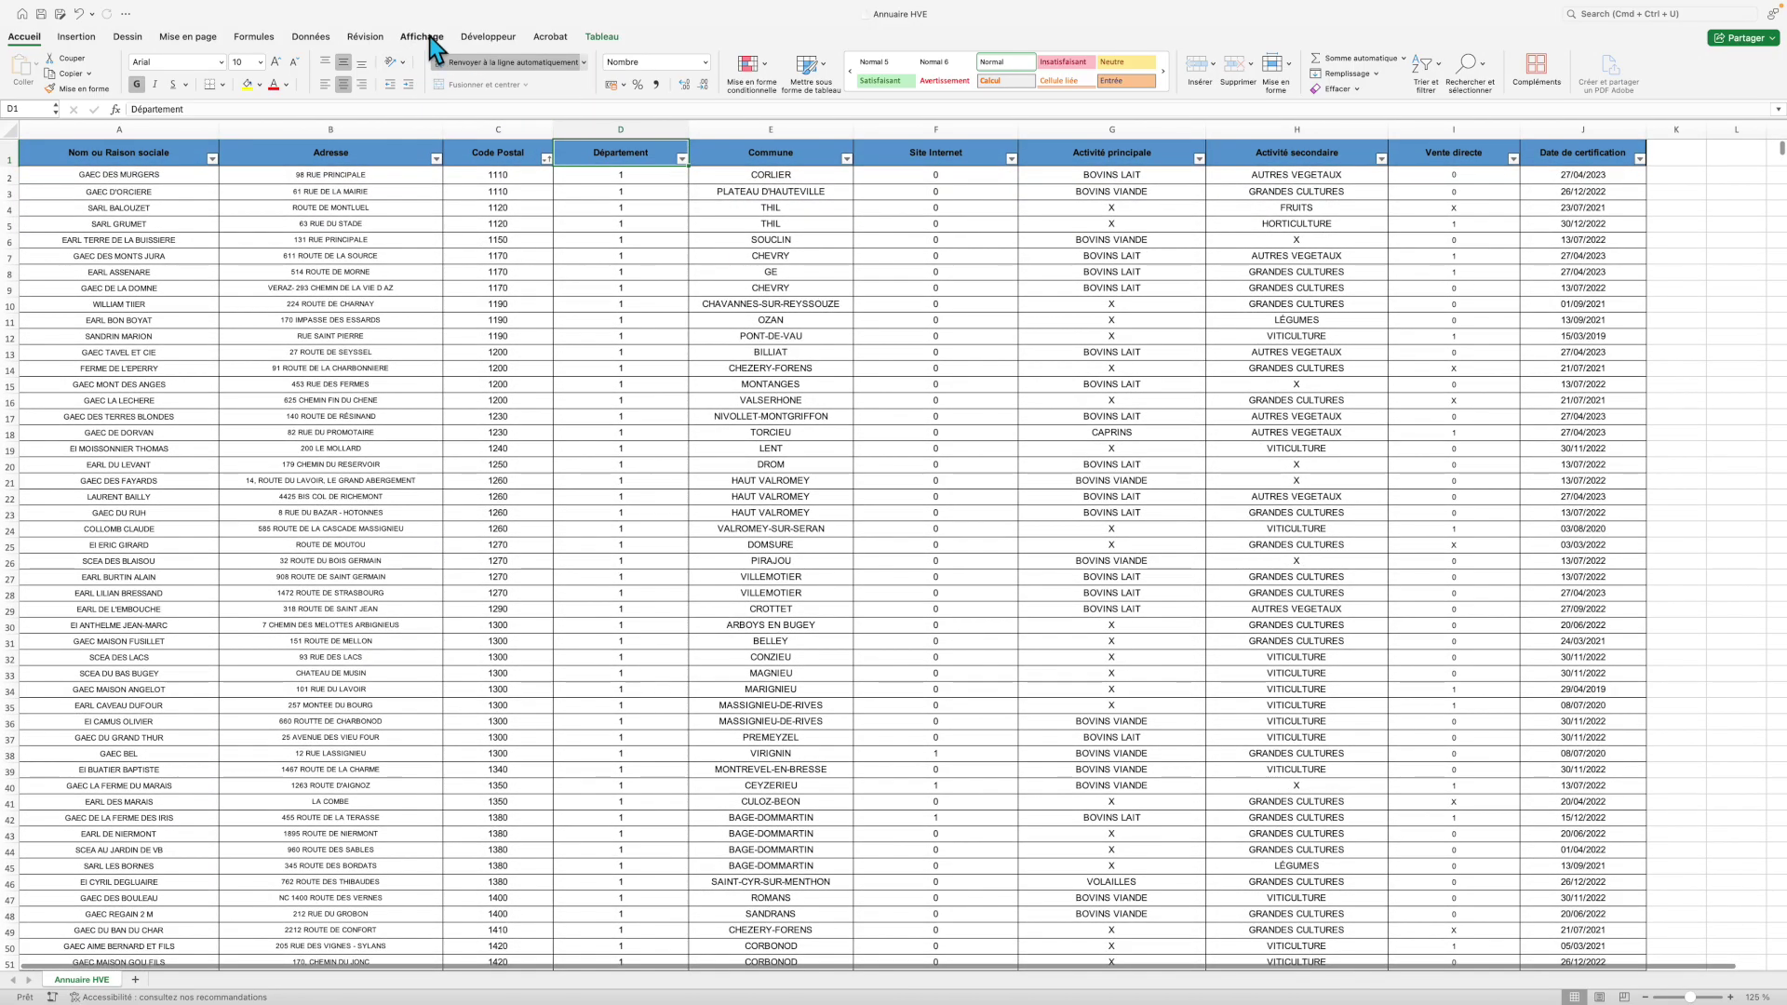
left_click(421, 36)
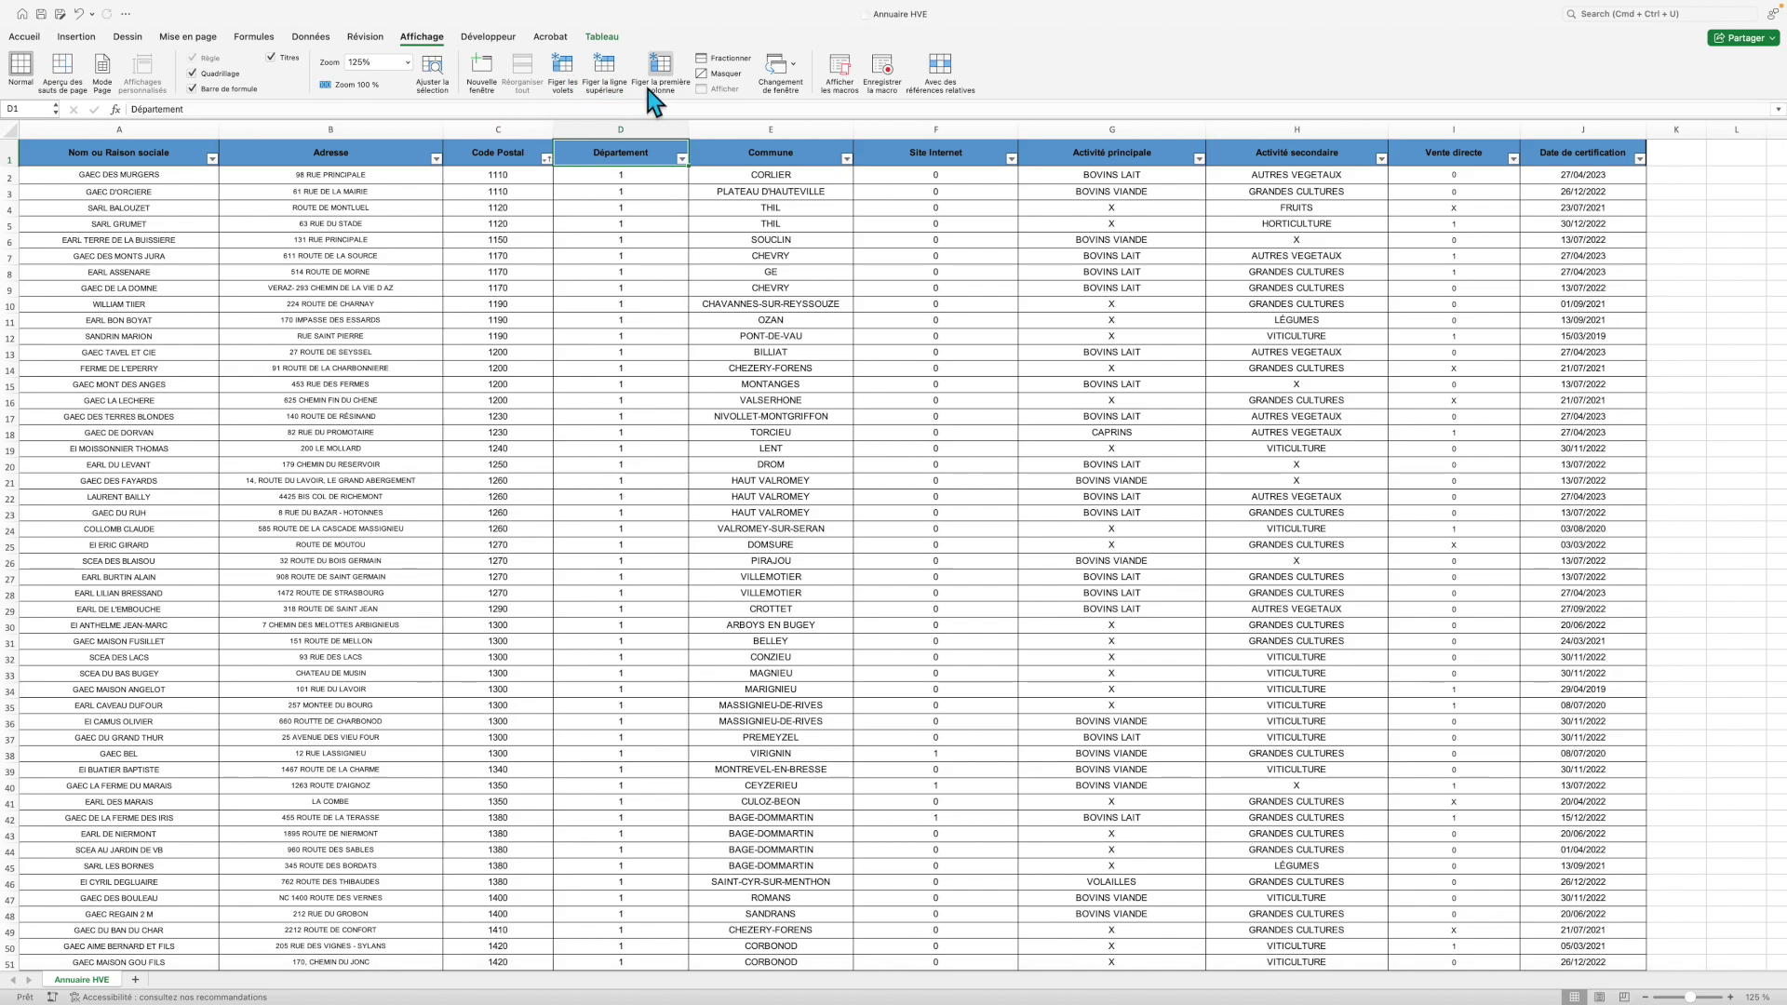
left_click(605, 71)
- Examine the directory rows for the first departments and their activity columns beneath the frozen header
scroll(621, 296, "down", 6)
scroll(621, 296, "down", 20)
scroll(621, 296, "up", 20)
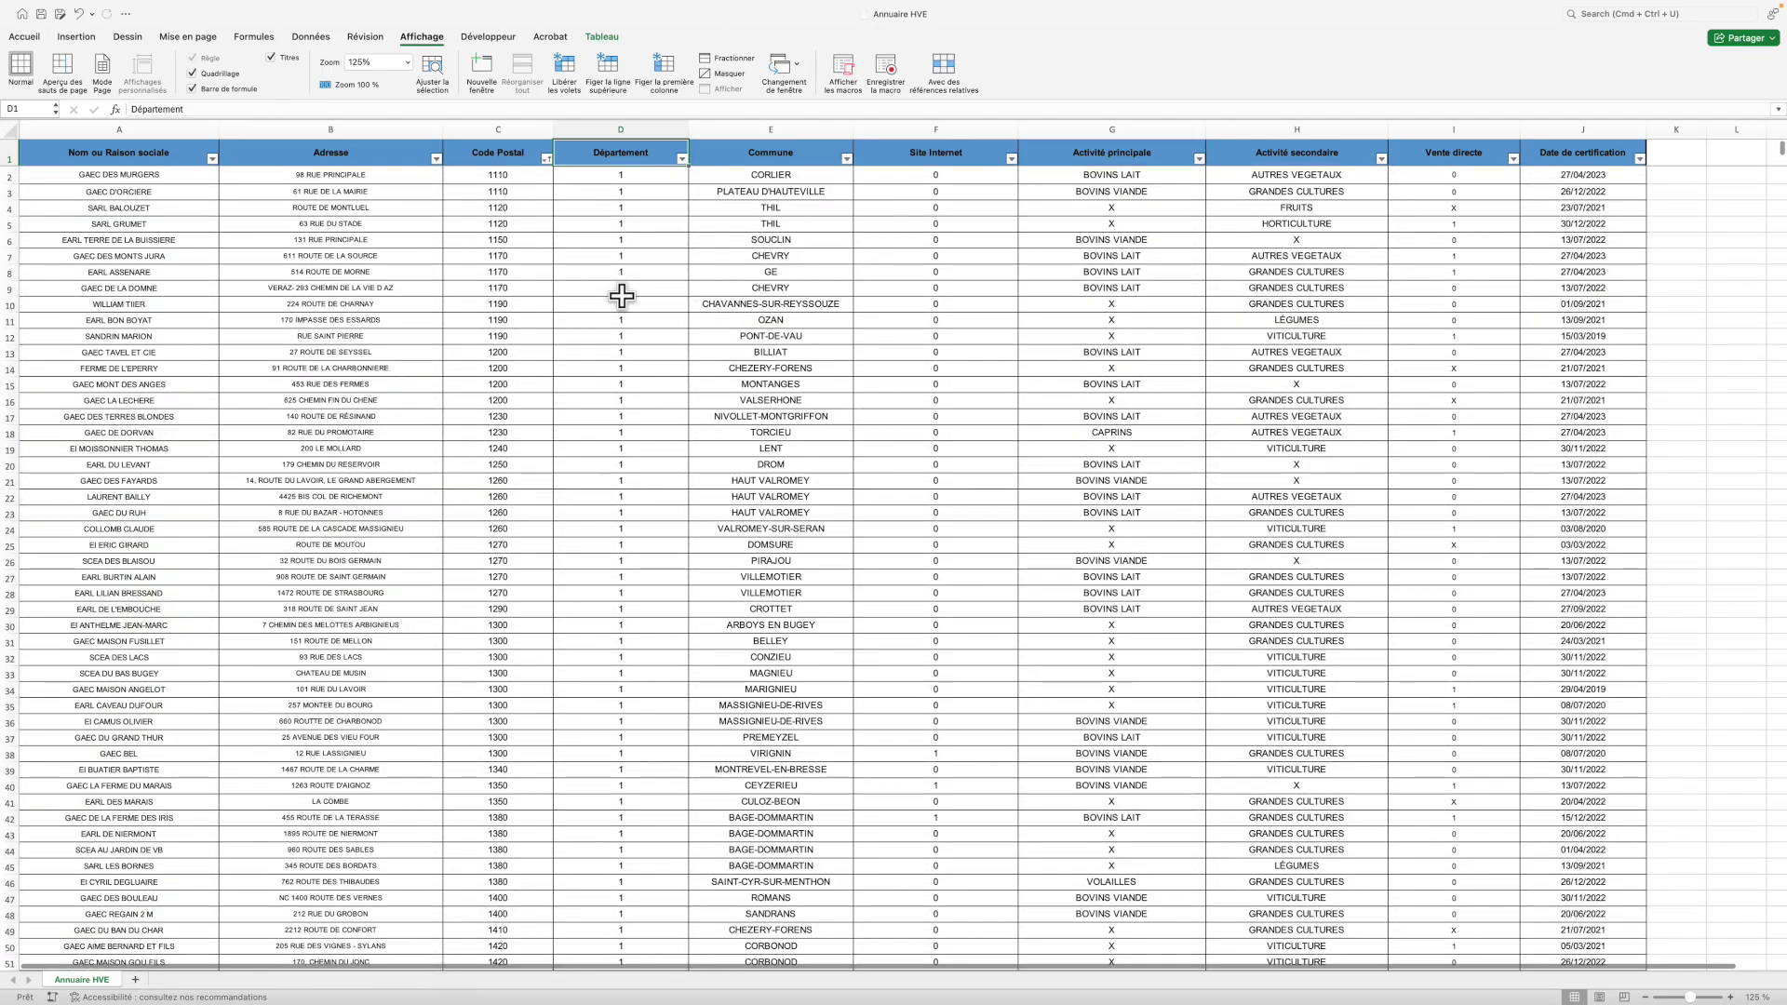
scroll(622, 296, "down", 20)
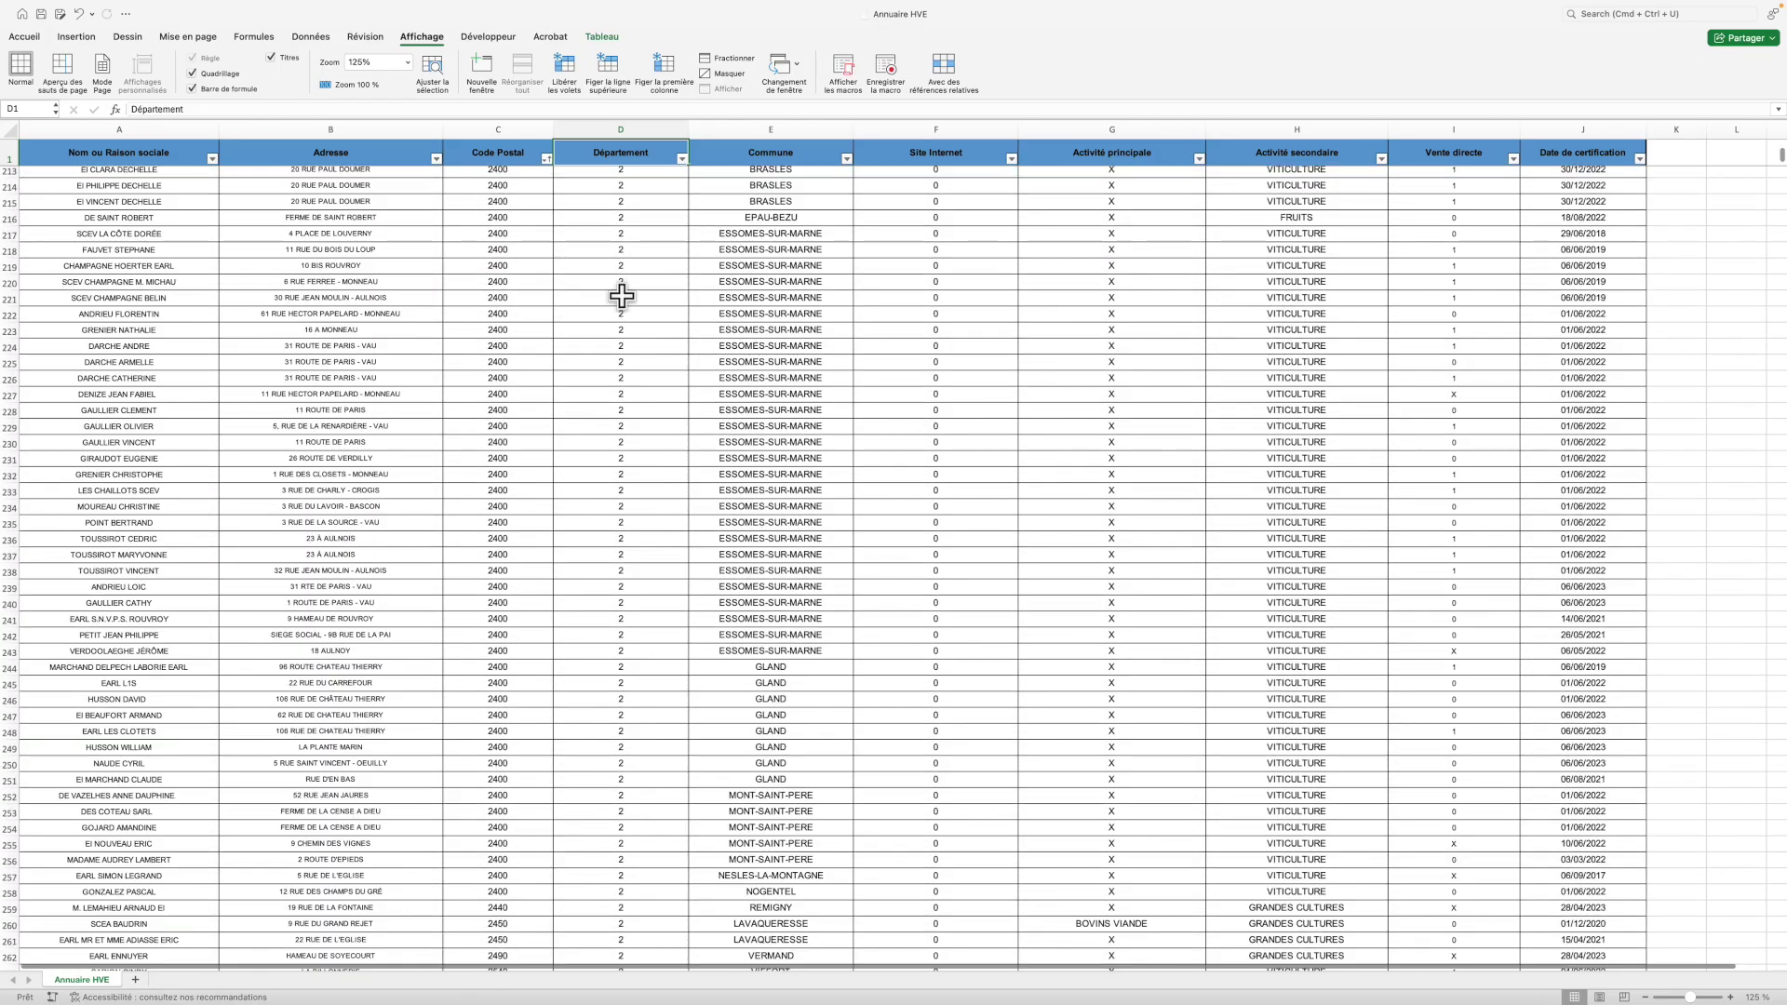
scroll(622, 296, "down", 20)
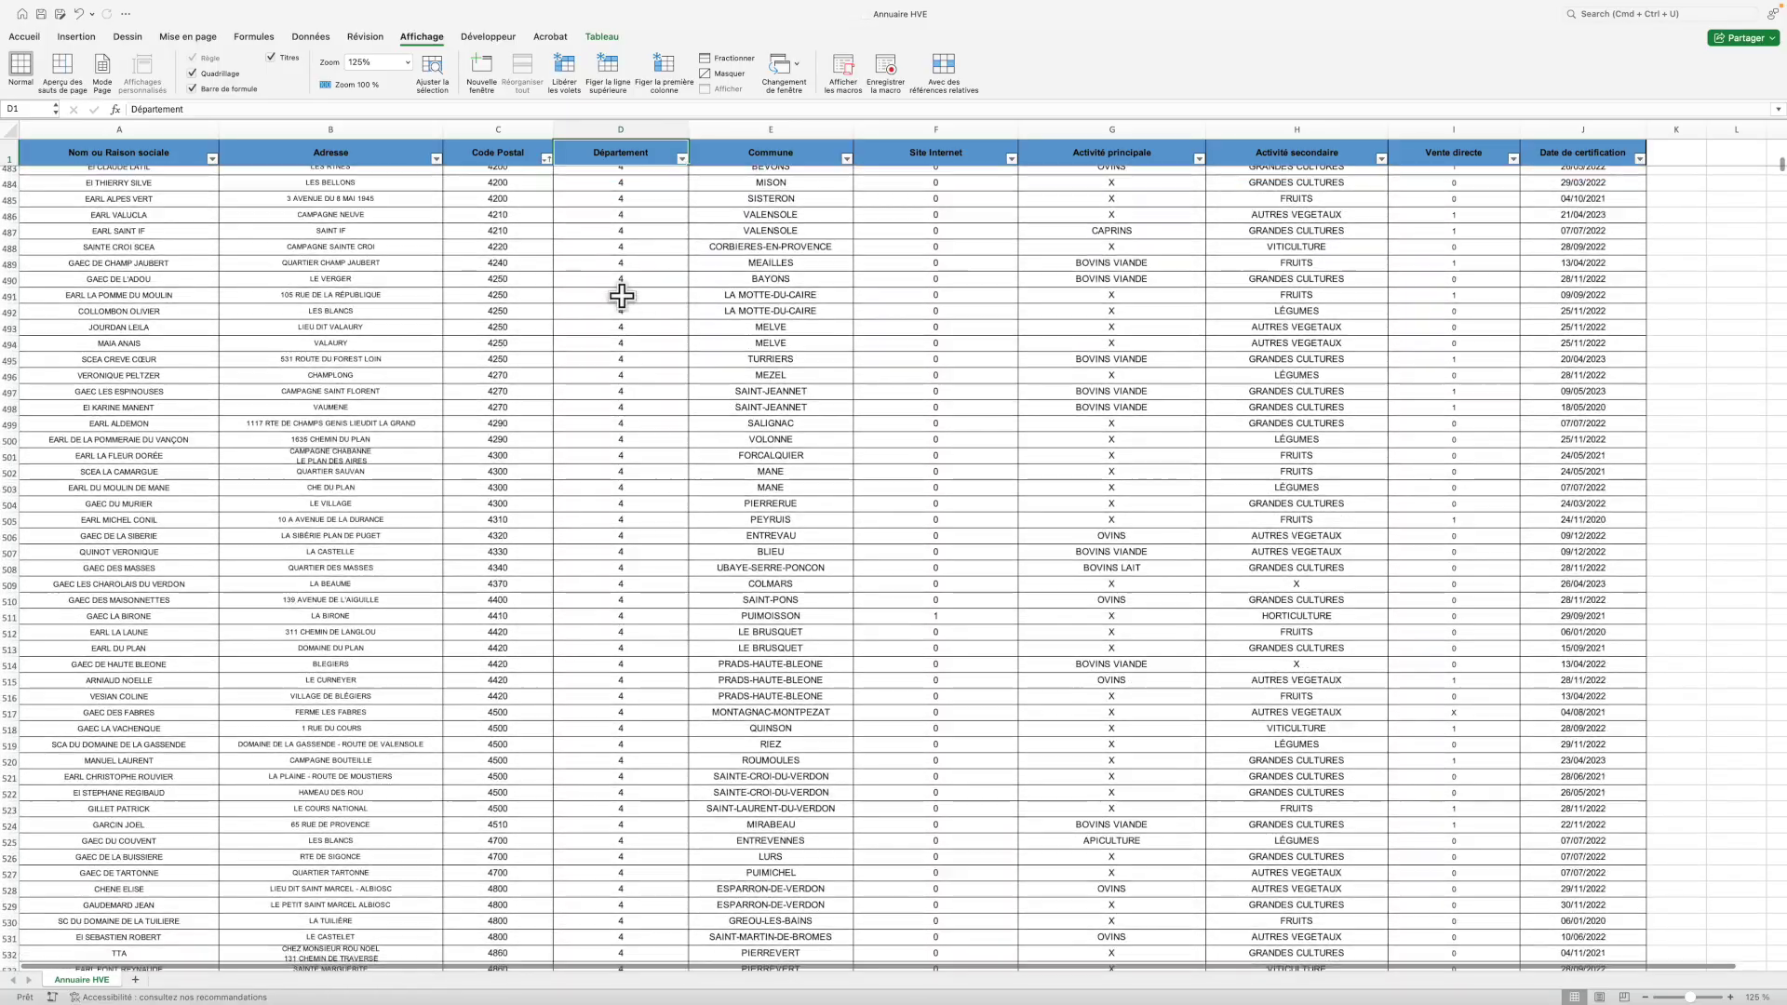
scroll(621, 296, "up", 20)
scroll(622, 296, "up", 20)
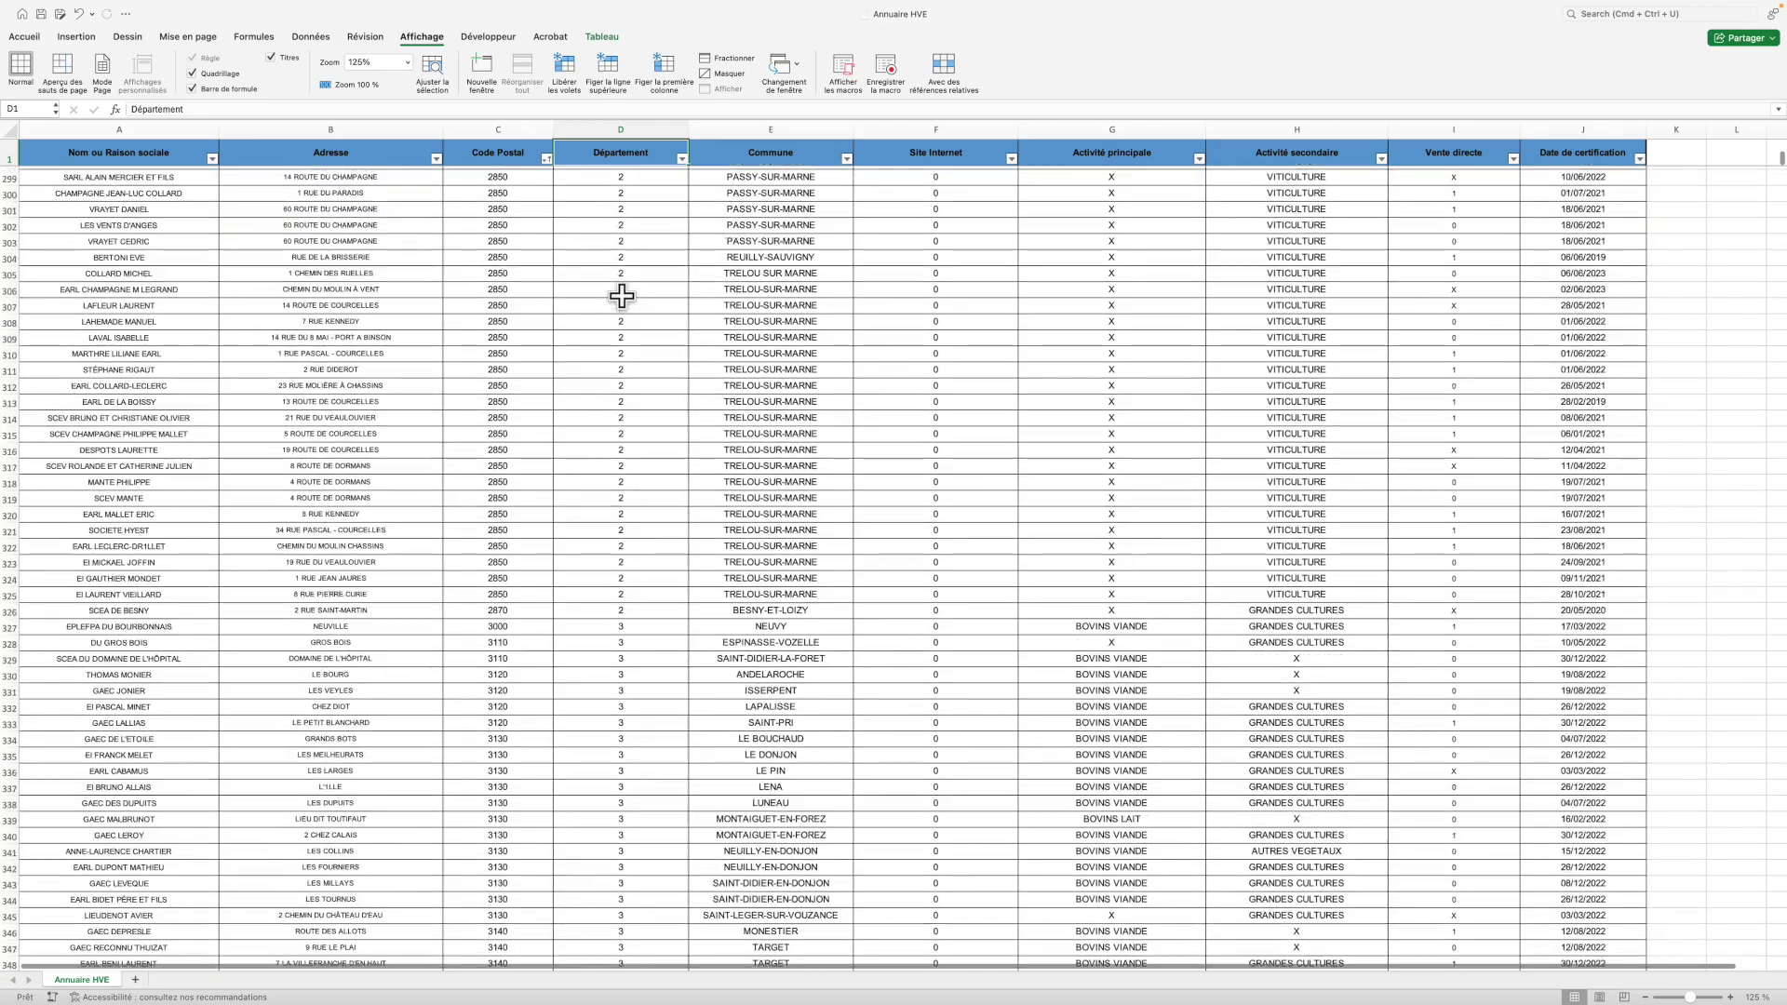
scroll(622, 296, "up", 20)
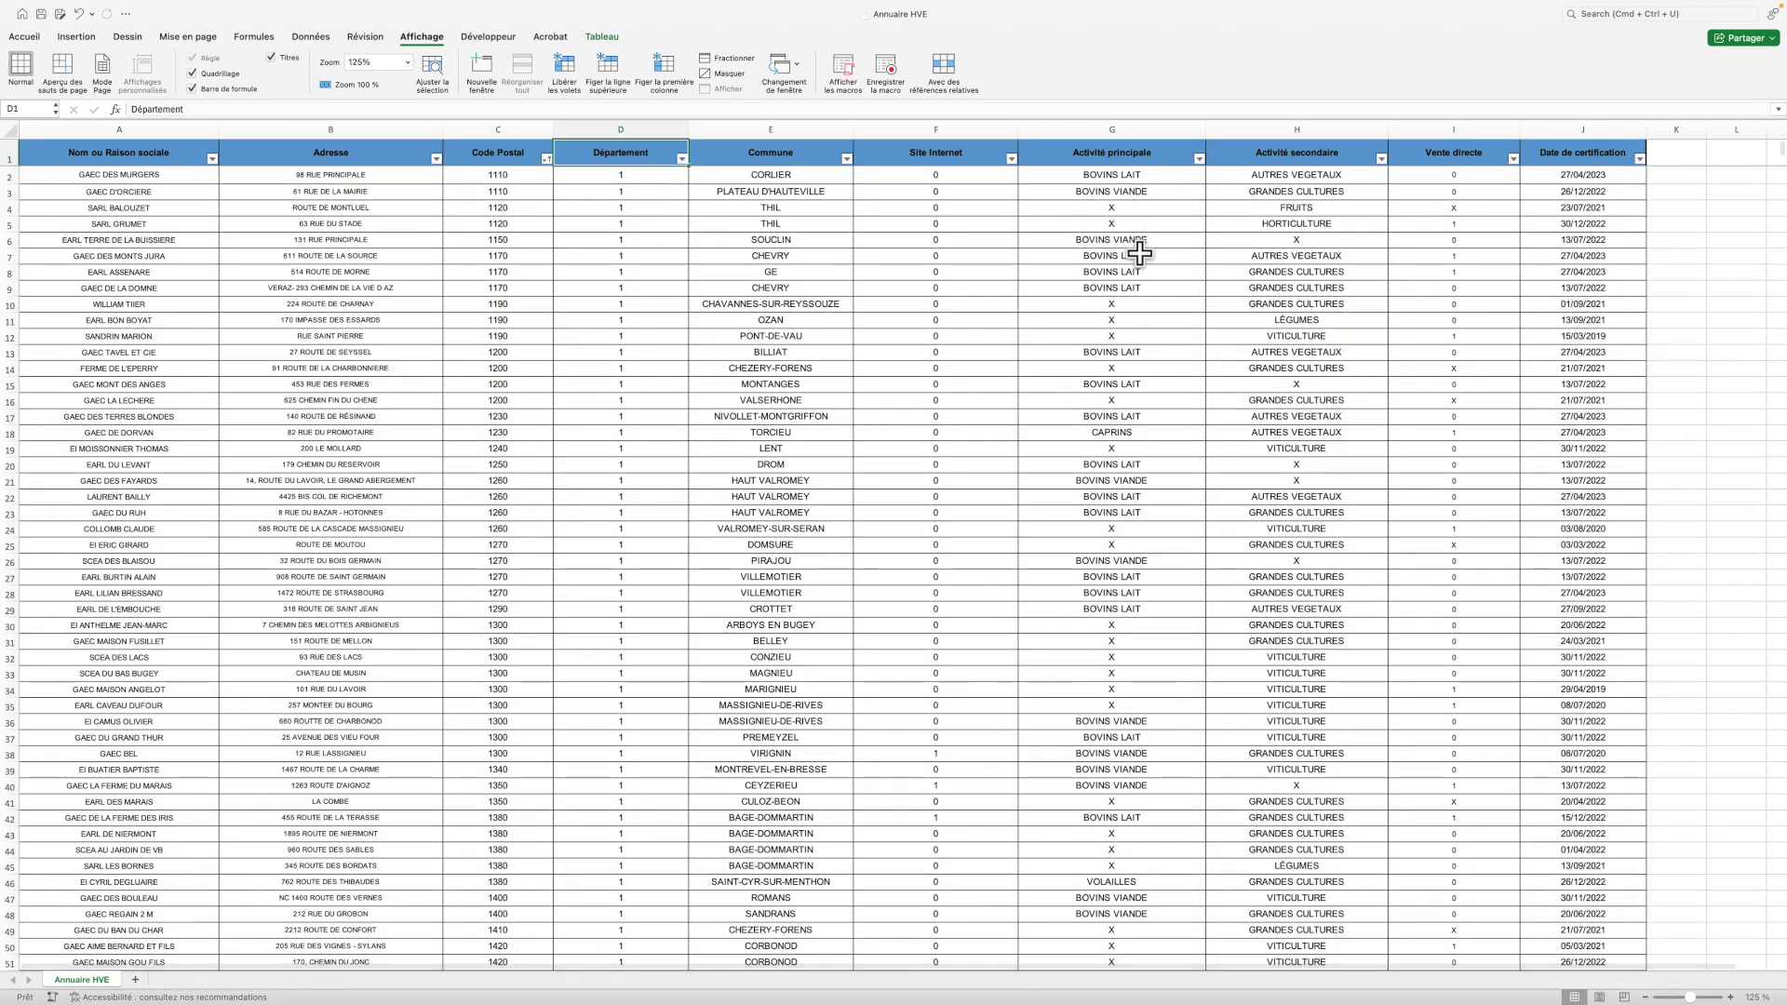
scroll(1131, 619, "down", 7)
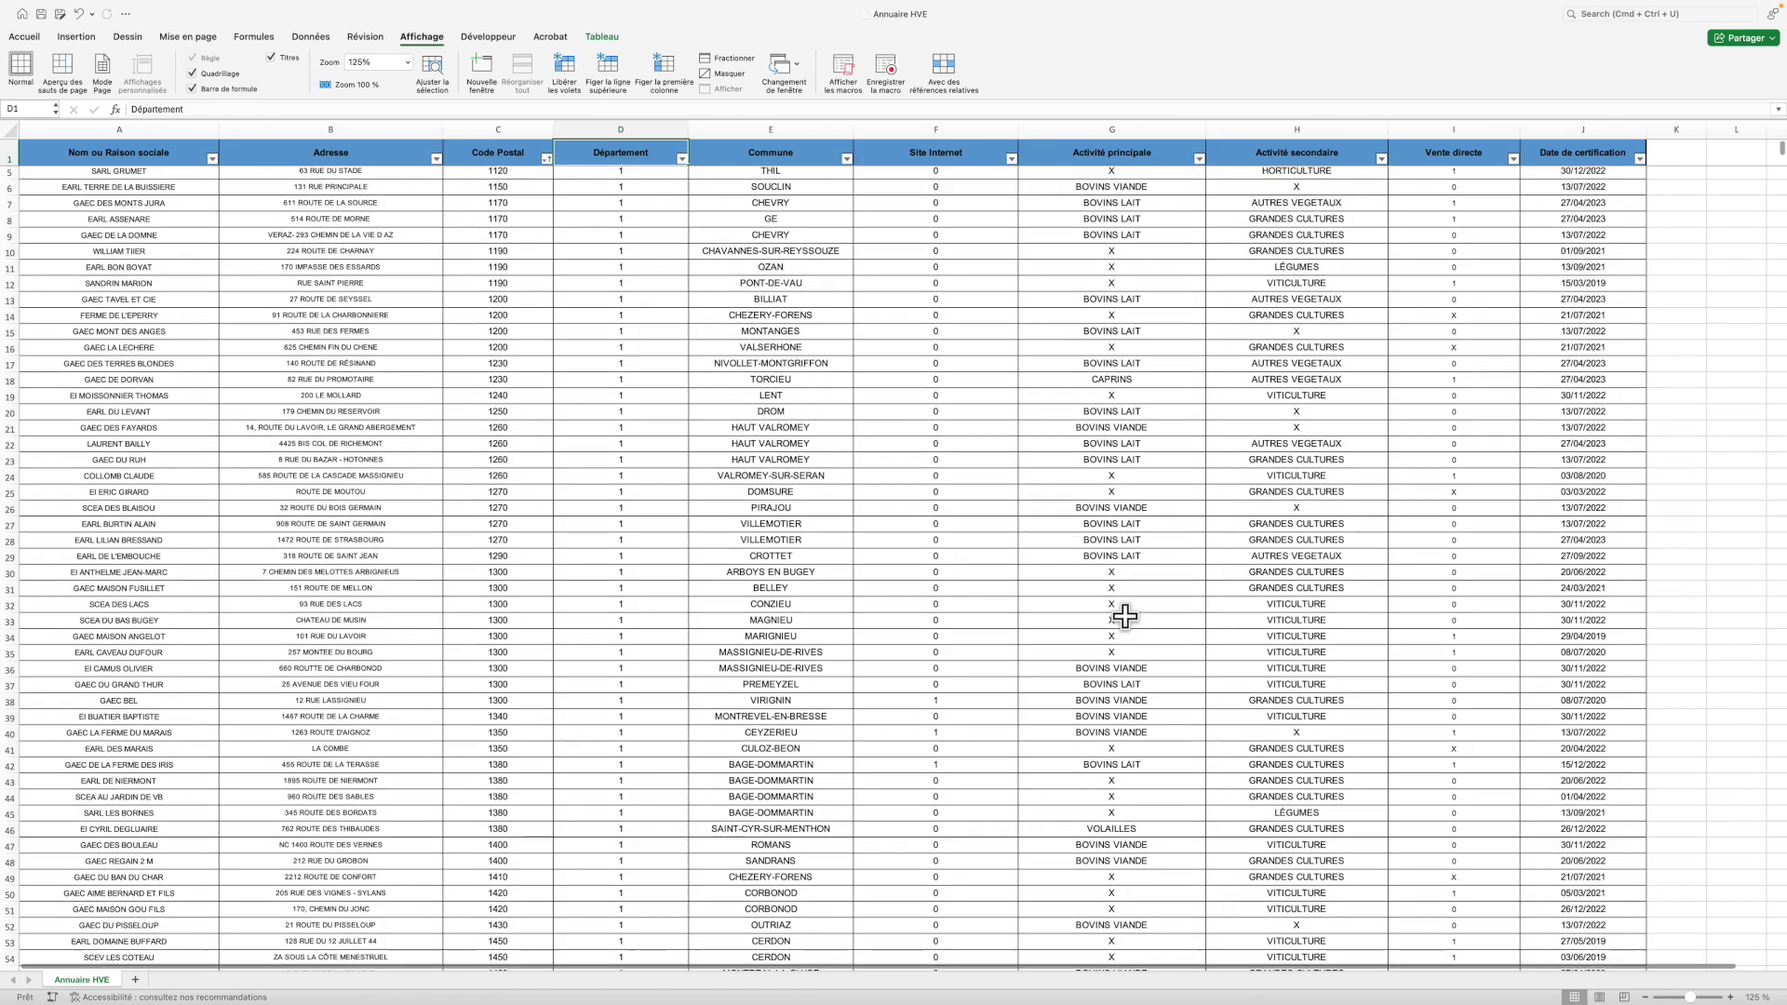
scroll(1124, 616, "up", 7)
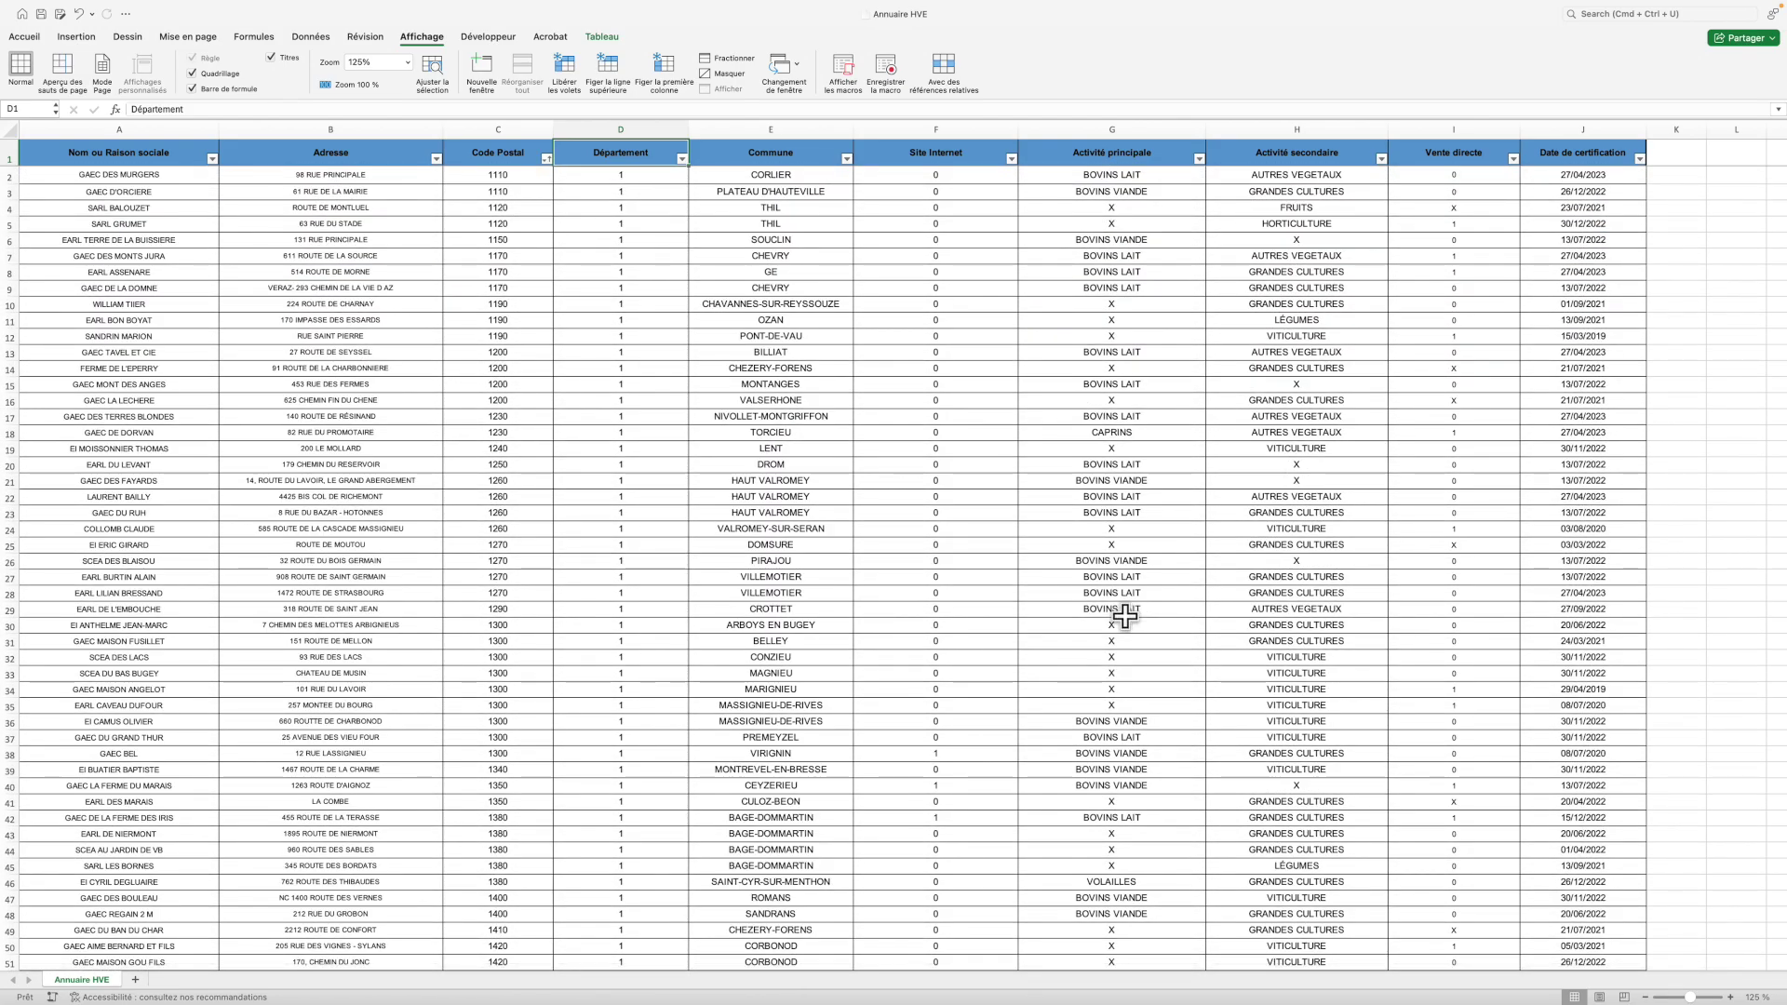
- Replace all cells containing only "X" with empty values across the sheet, matching entire cell contents
left_click(24, 38)
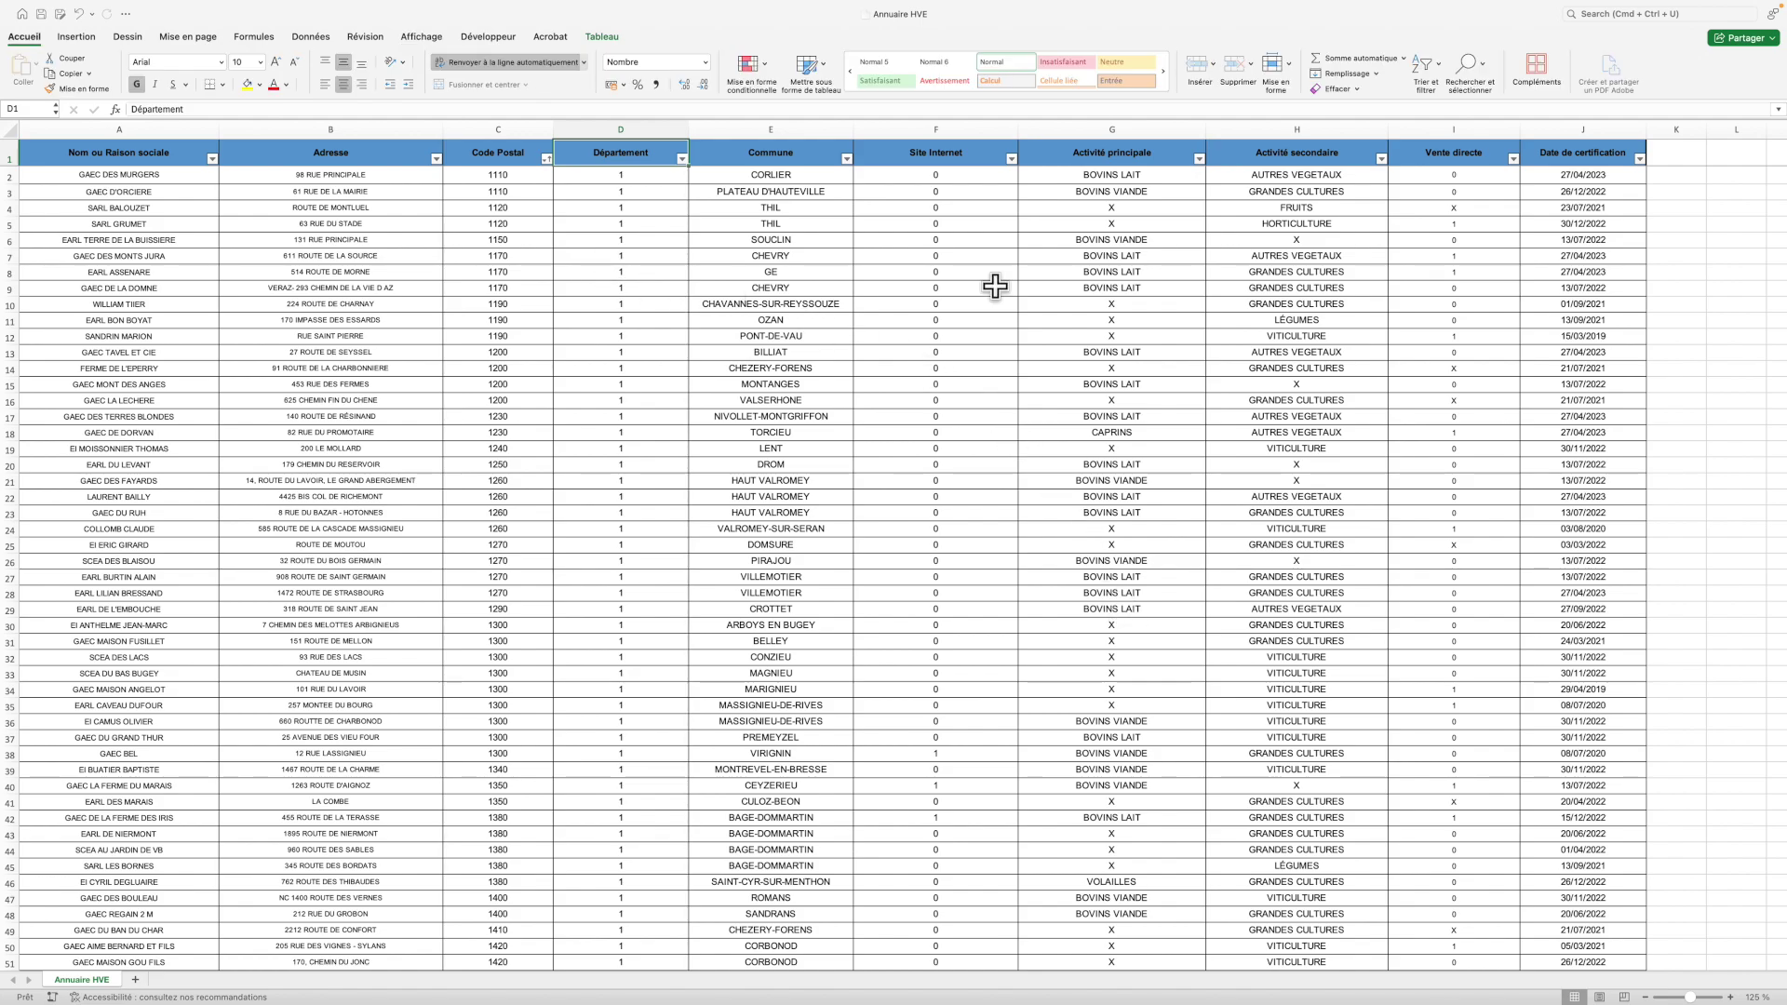
key("ctrl+h")
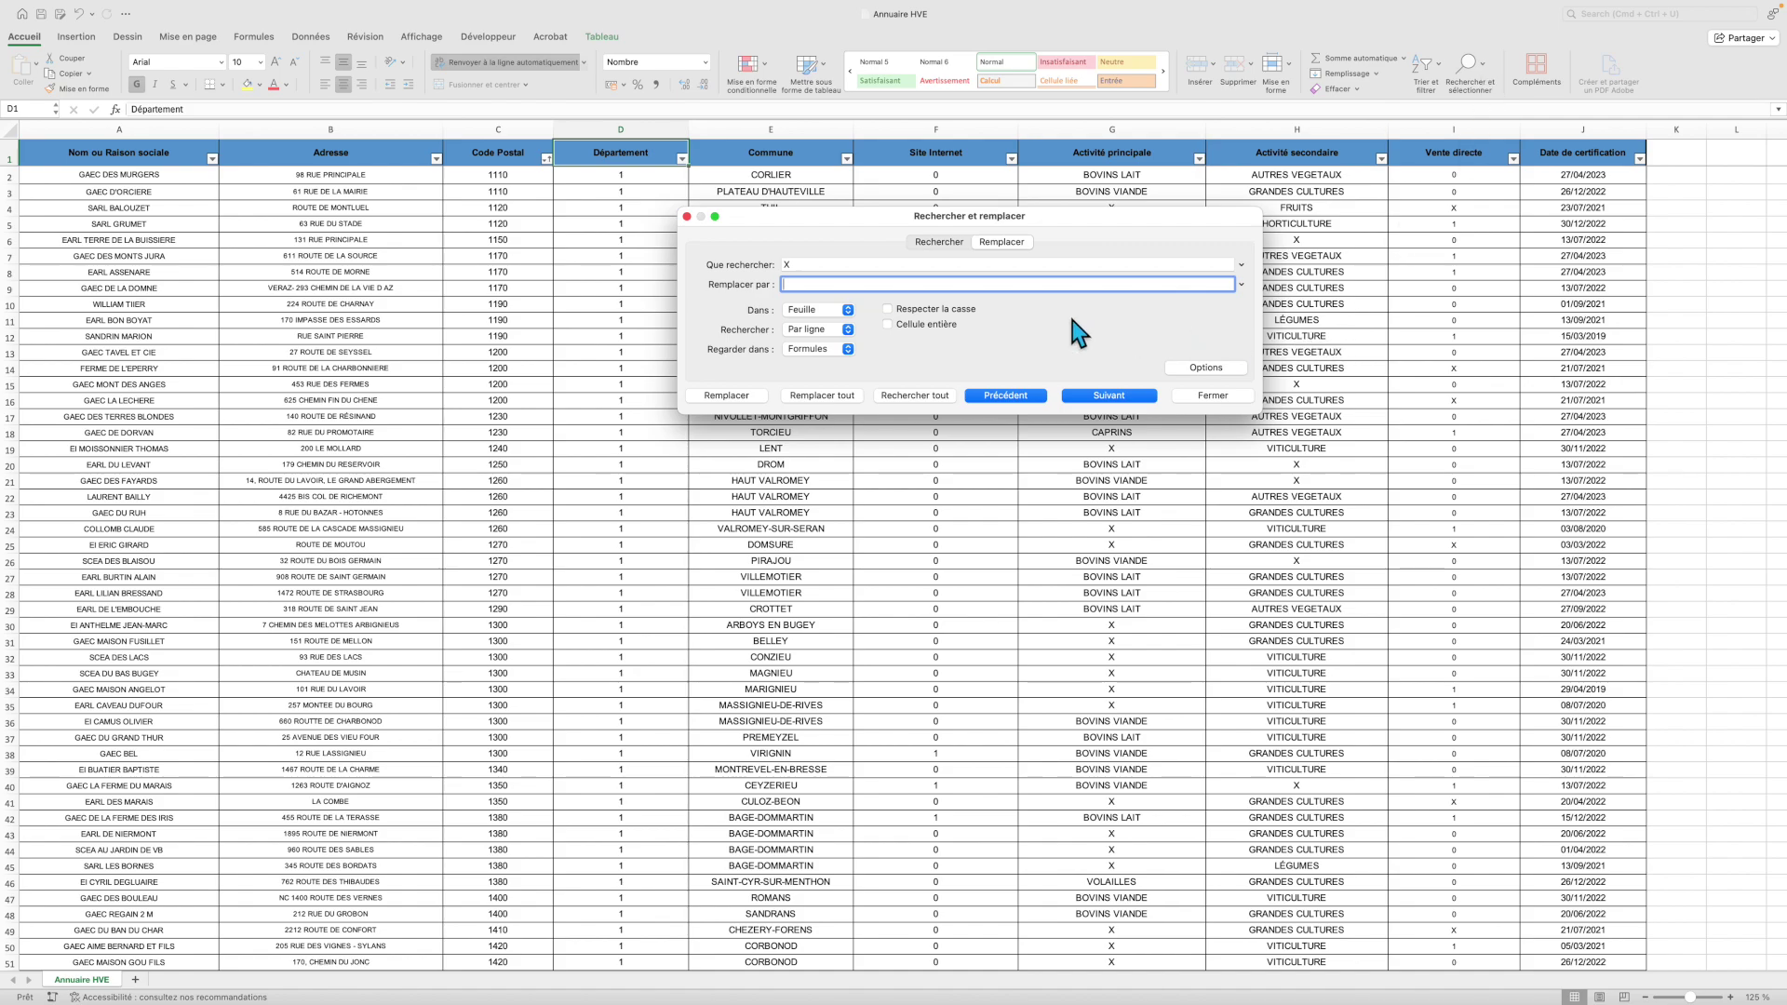
key("shift+Tab")
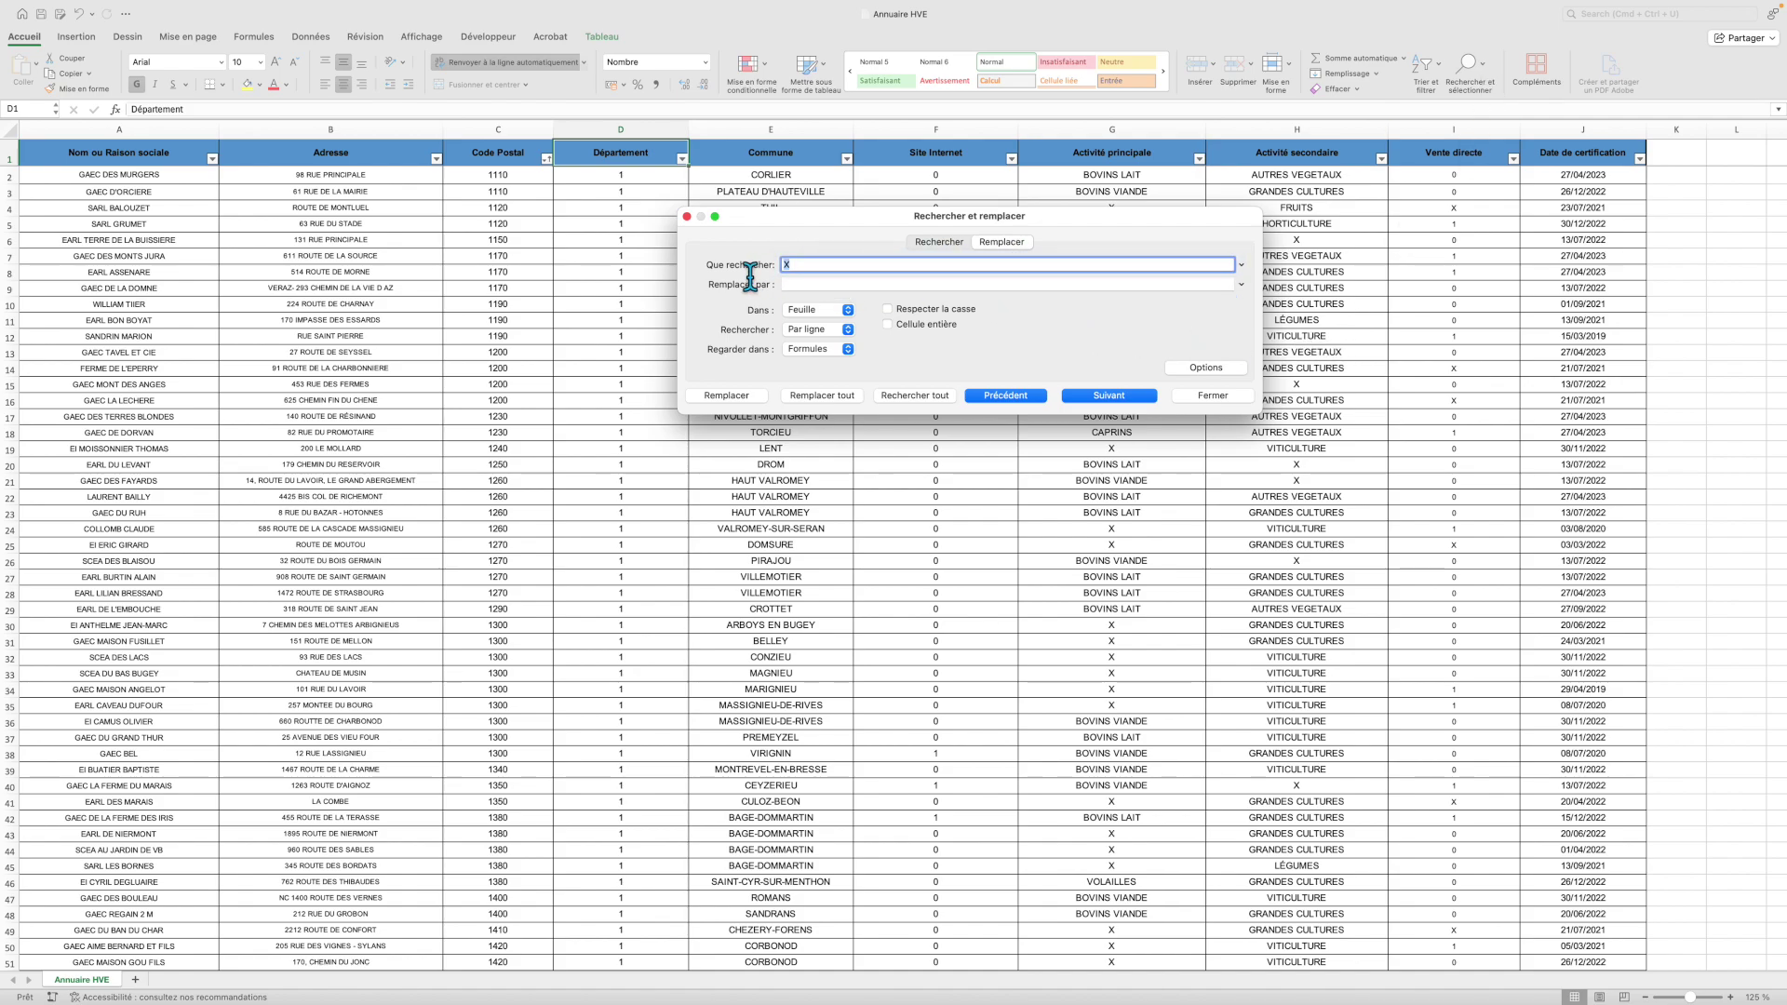
left_click_drag(869, 220, 629, 185)
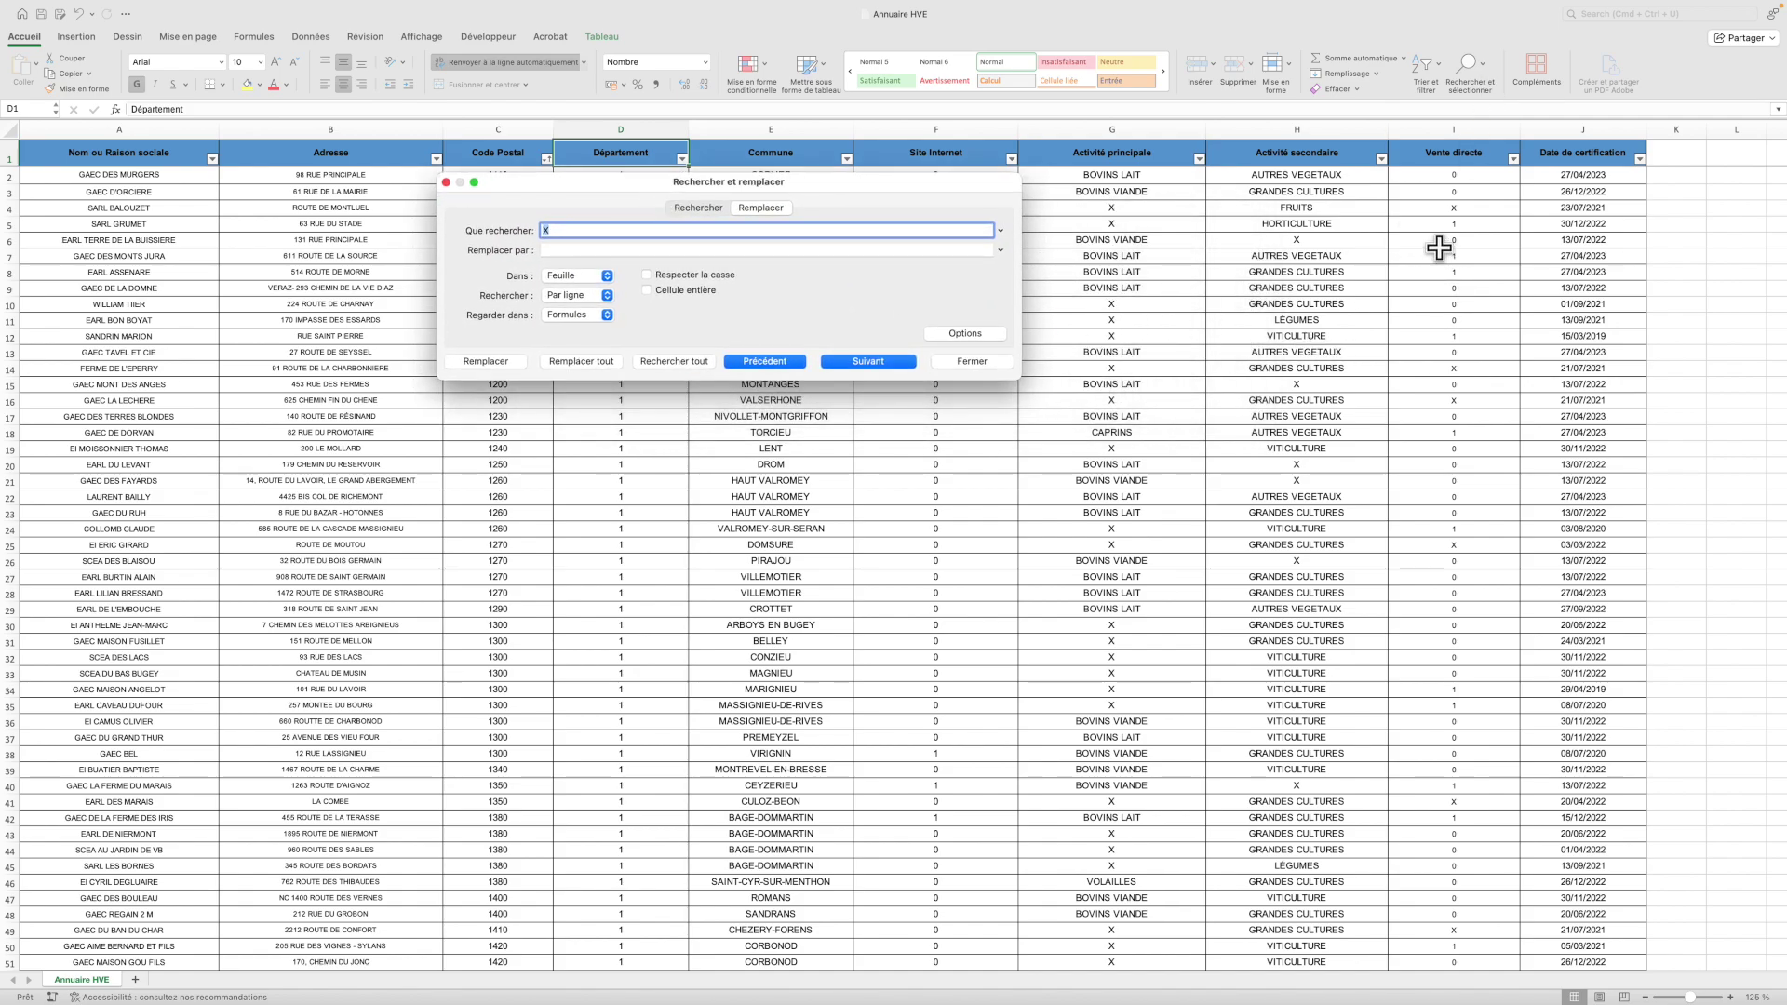
left_click(670, 251)
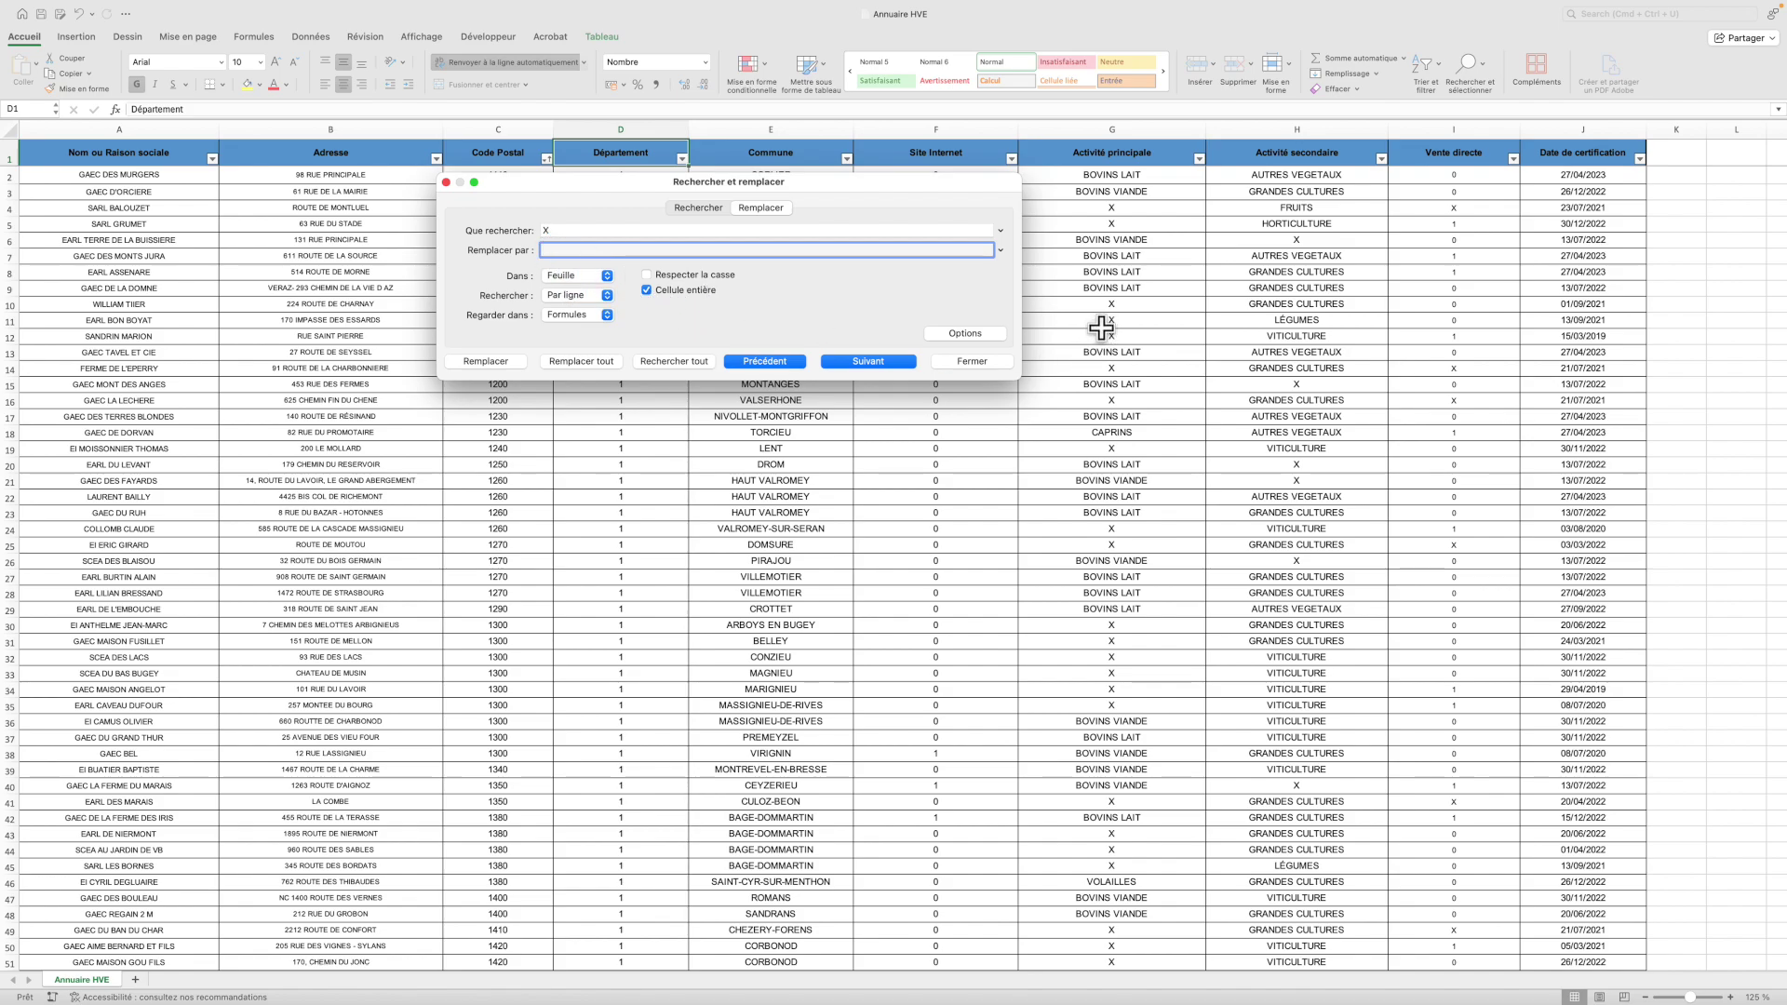
left_click(563, 236)
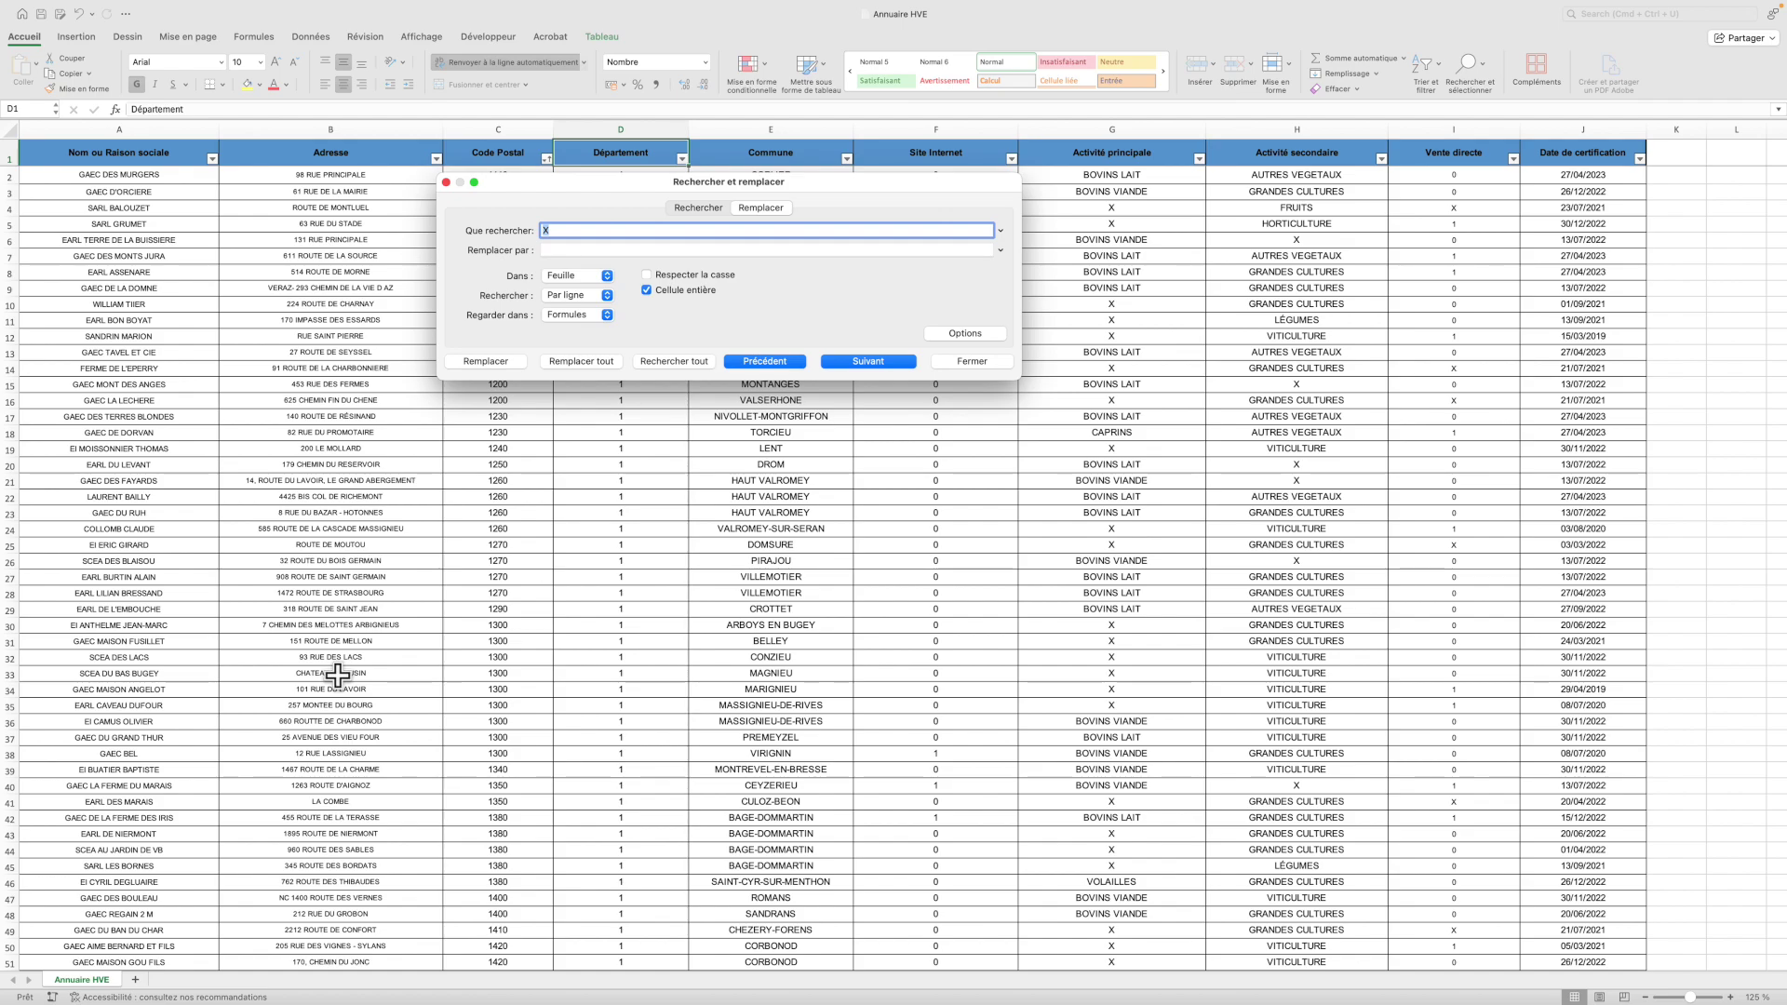
scroll(372, 670, "down", 5)
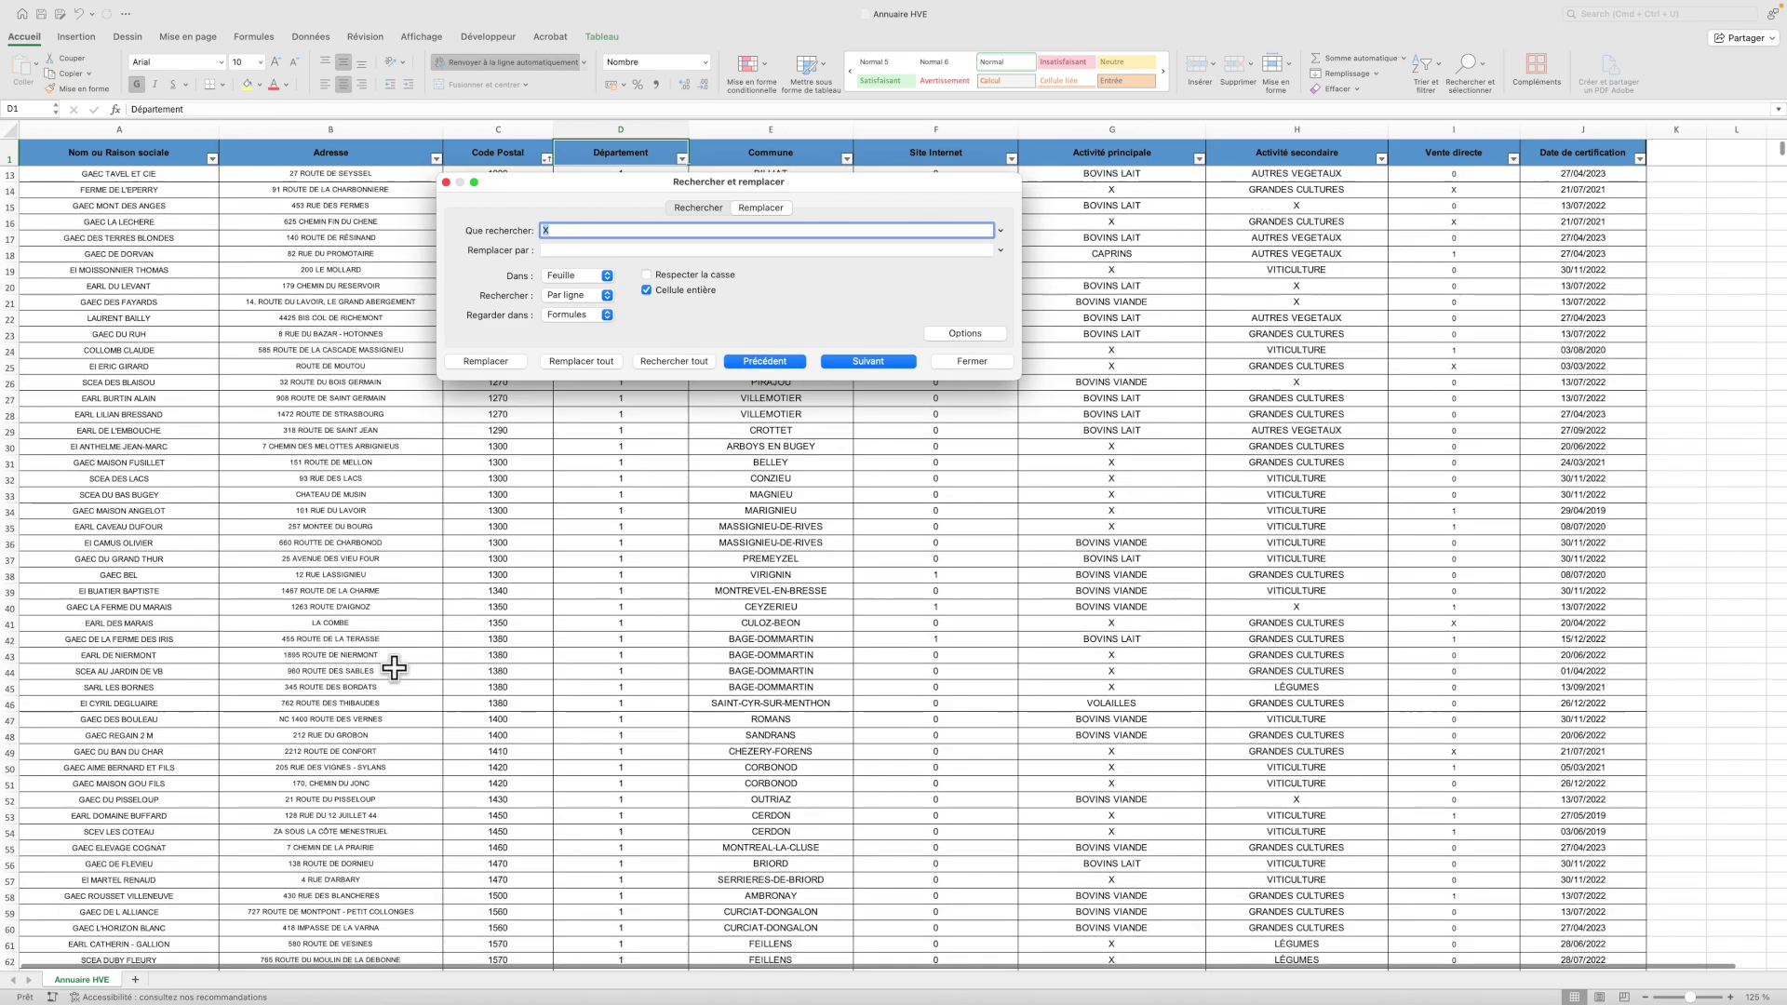
left_click(648, 249)
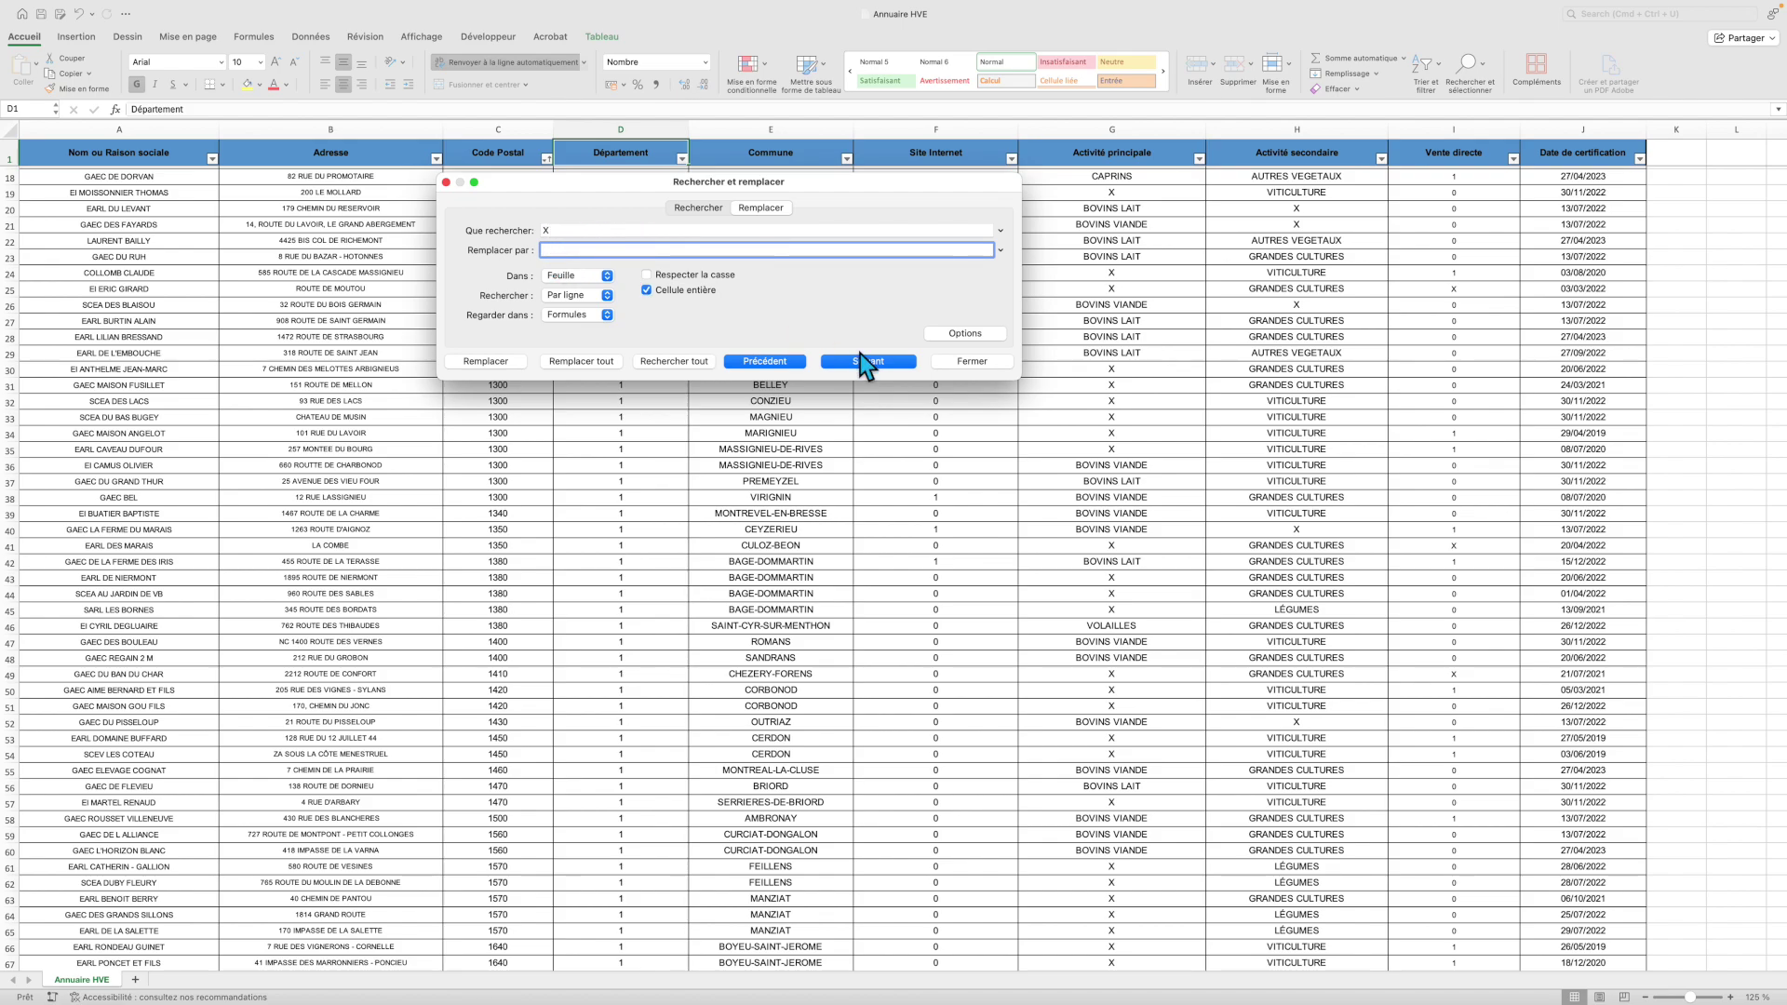
left_click(581, 366)
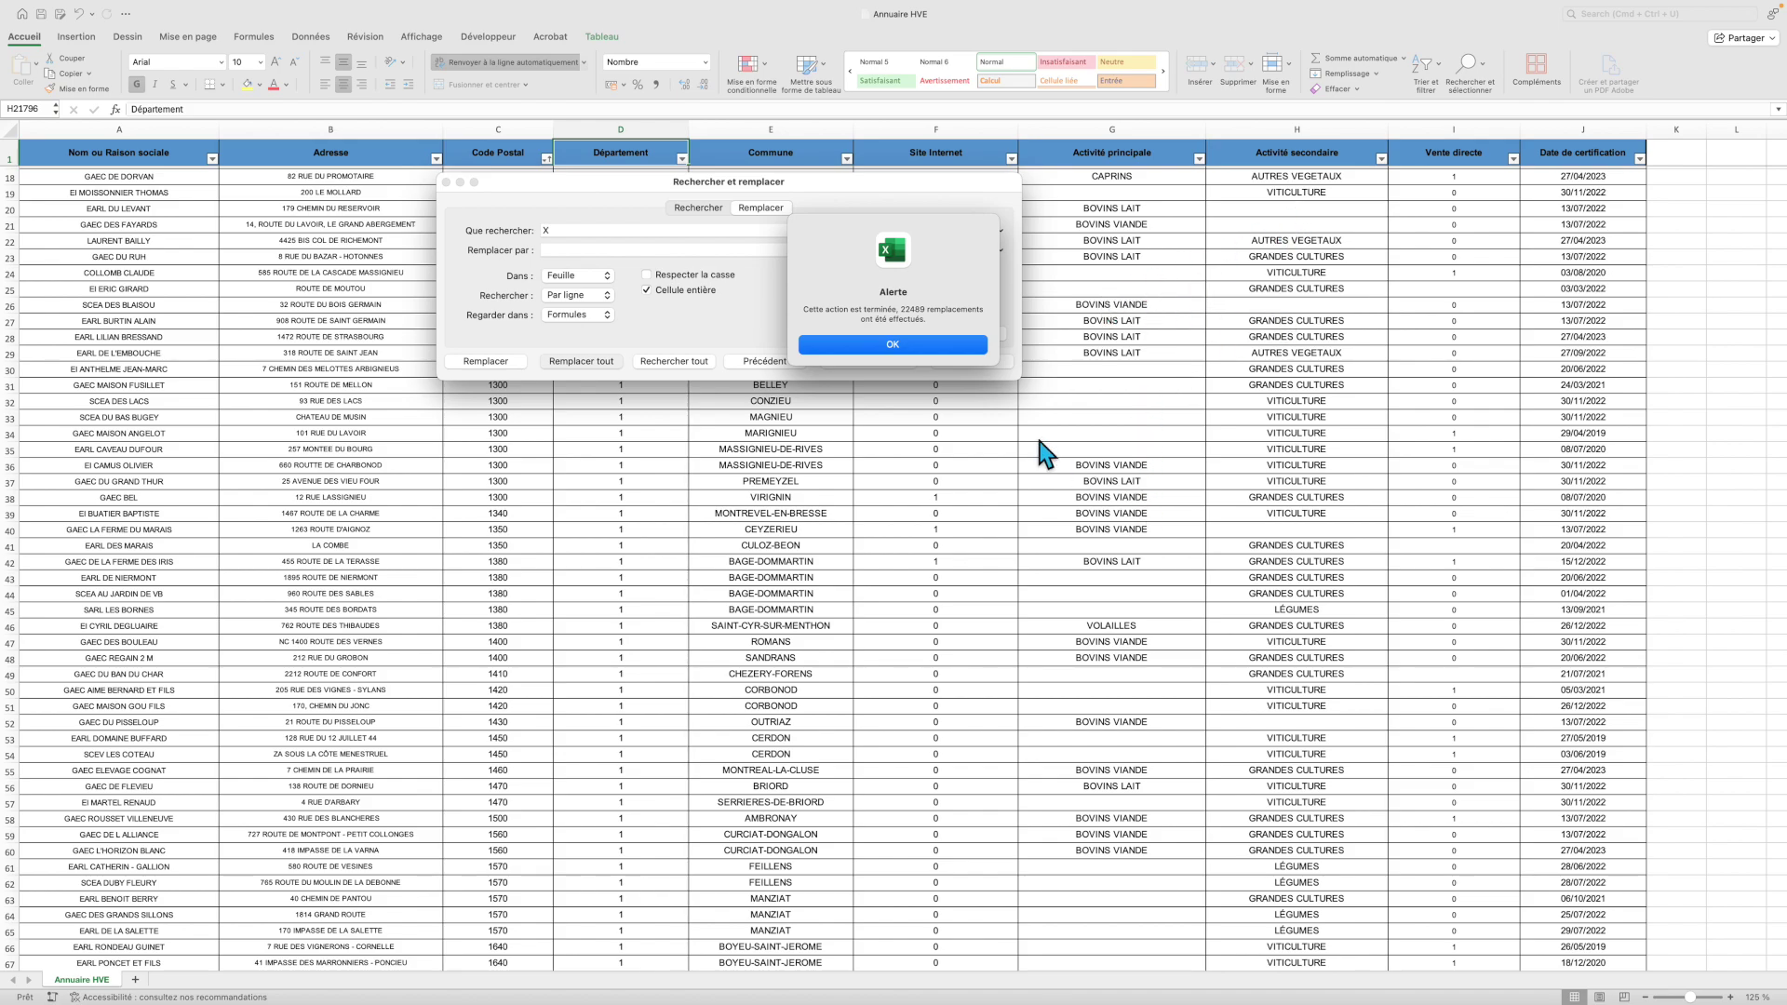
left_click(932, 346)
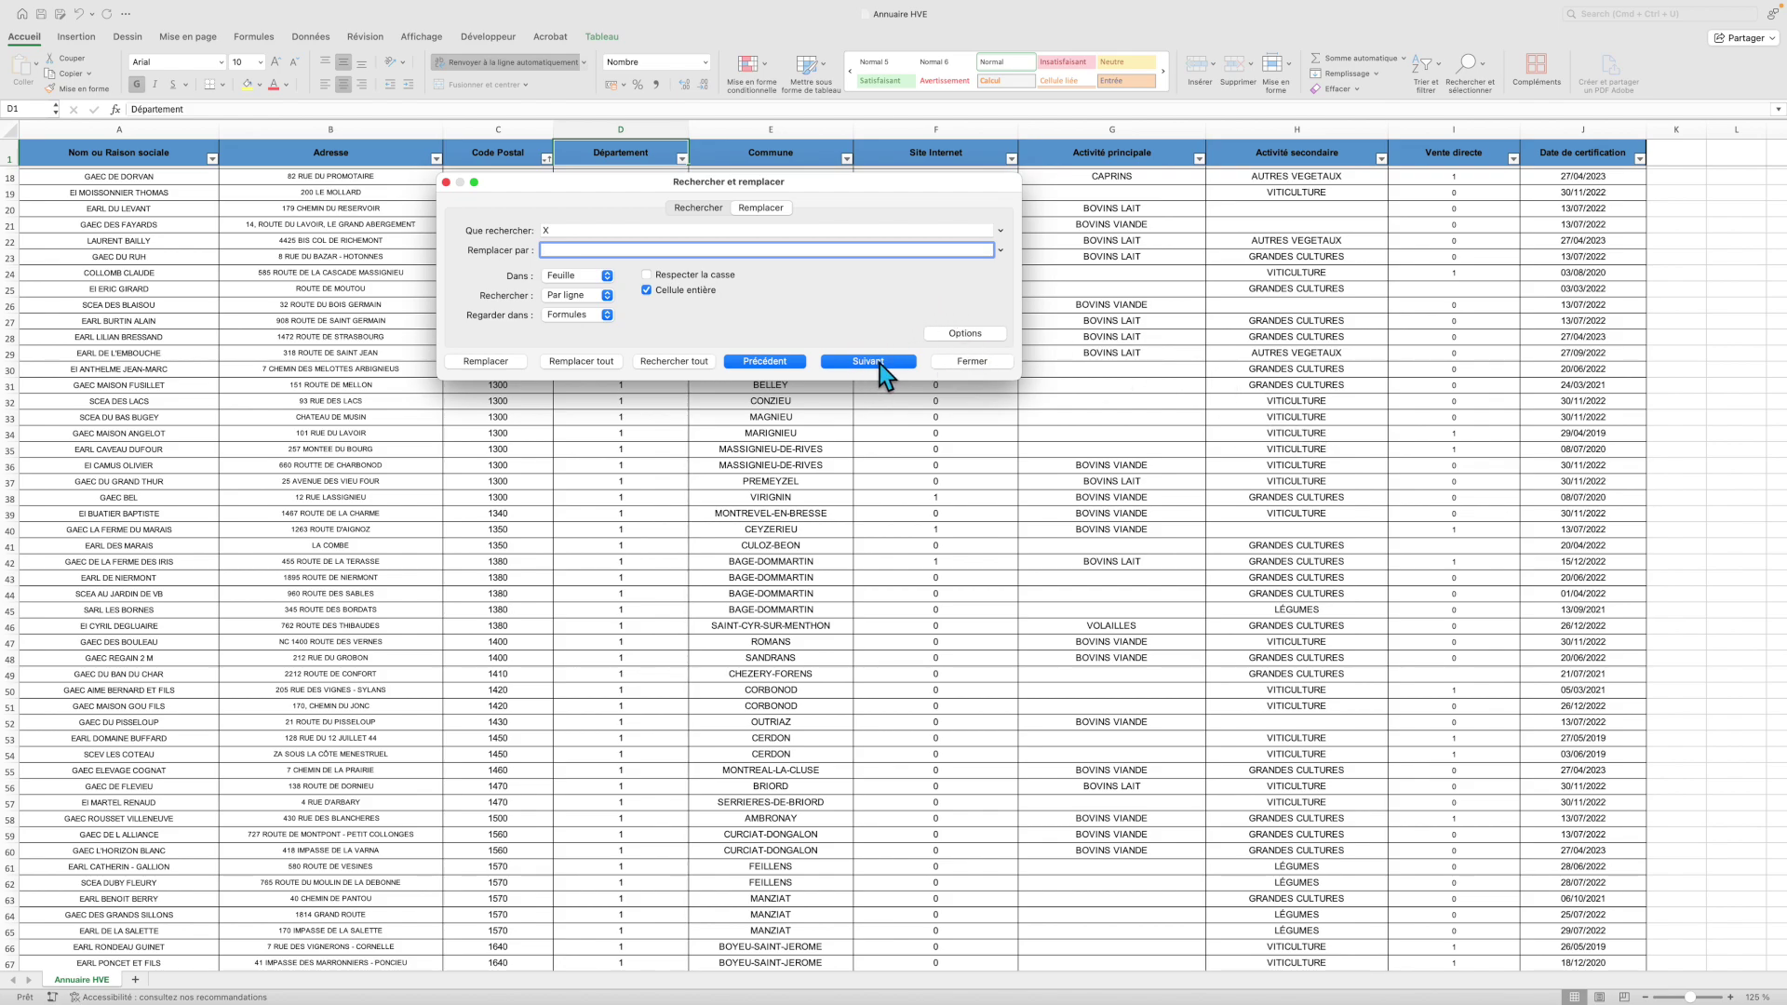
- Close the find and replace dialog and check the filter options of the Nom ou Raison sociale and Adresse columns
left_click(972, 363)
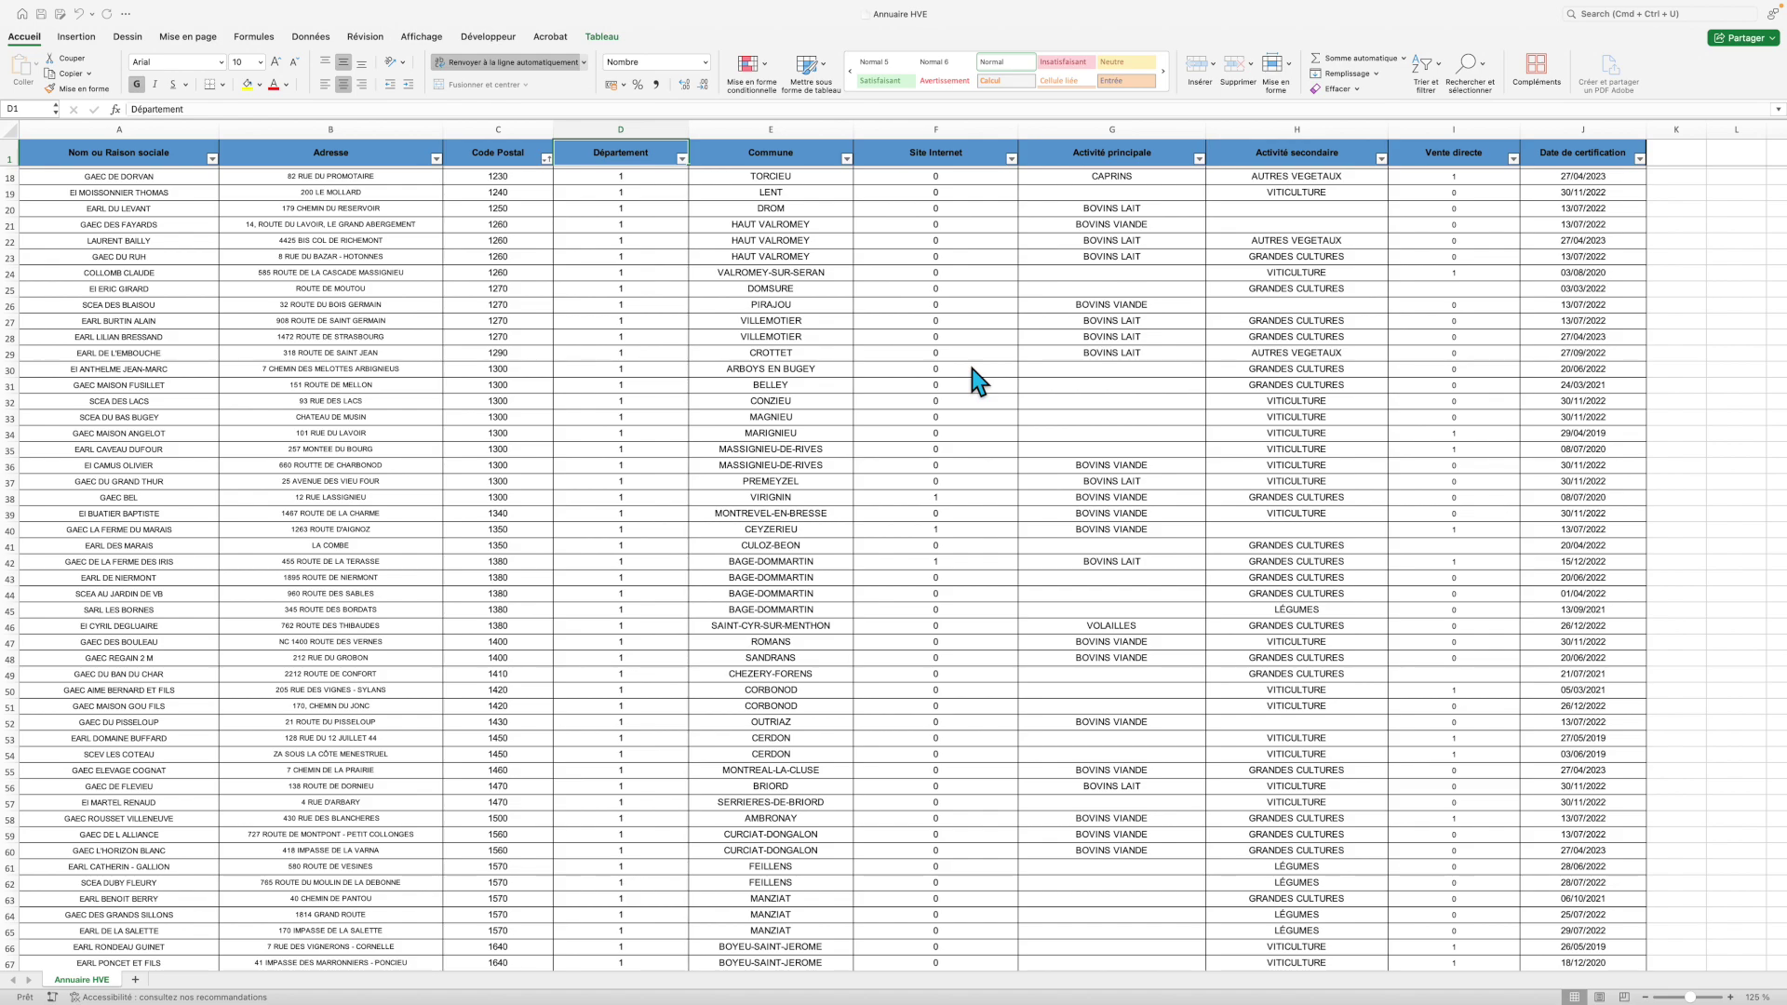
scroll(375, 281, "up", 5)
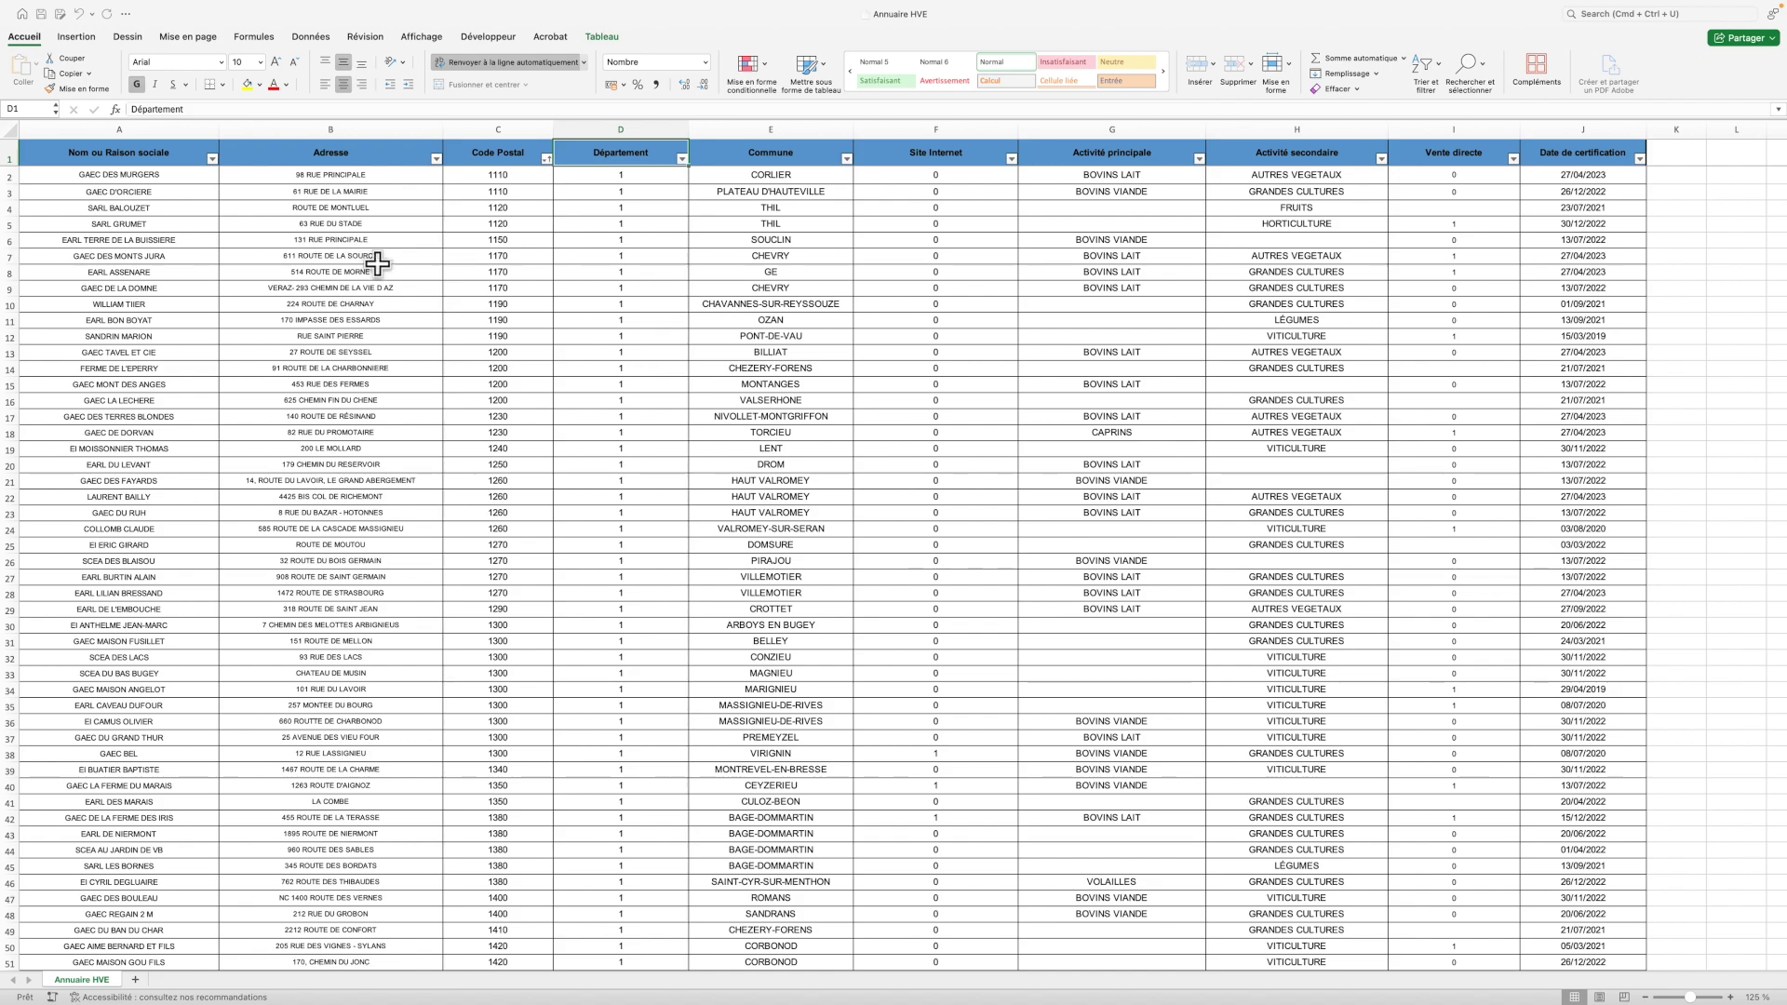
left_click(212, 158)
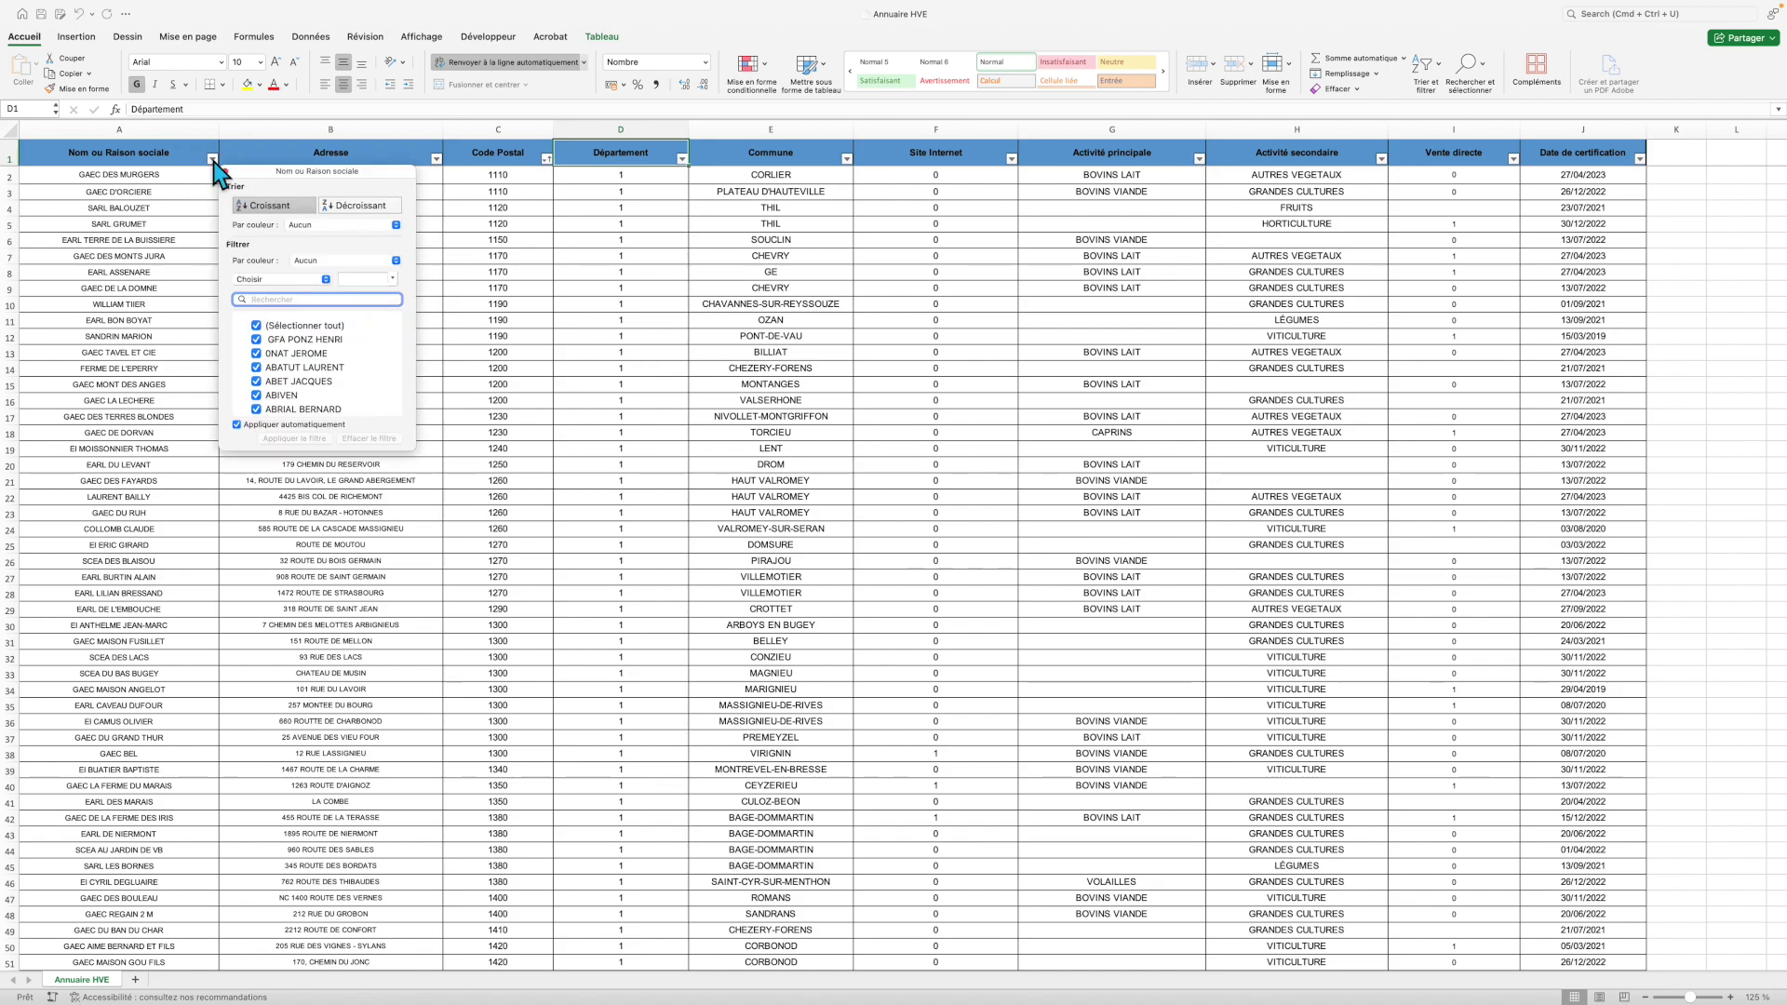
left_click(435, 159)
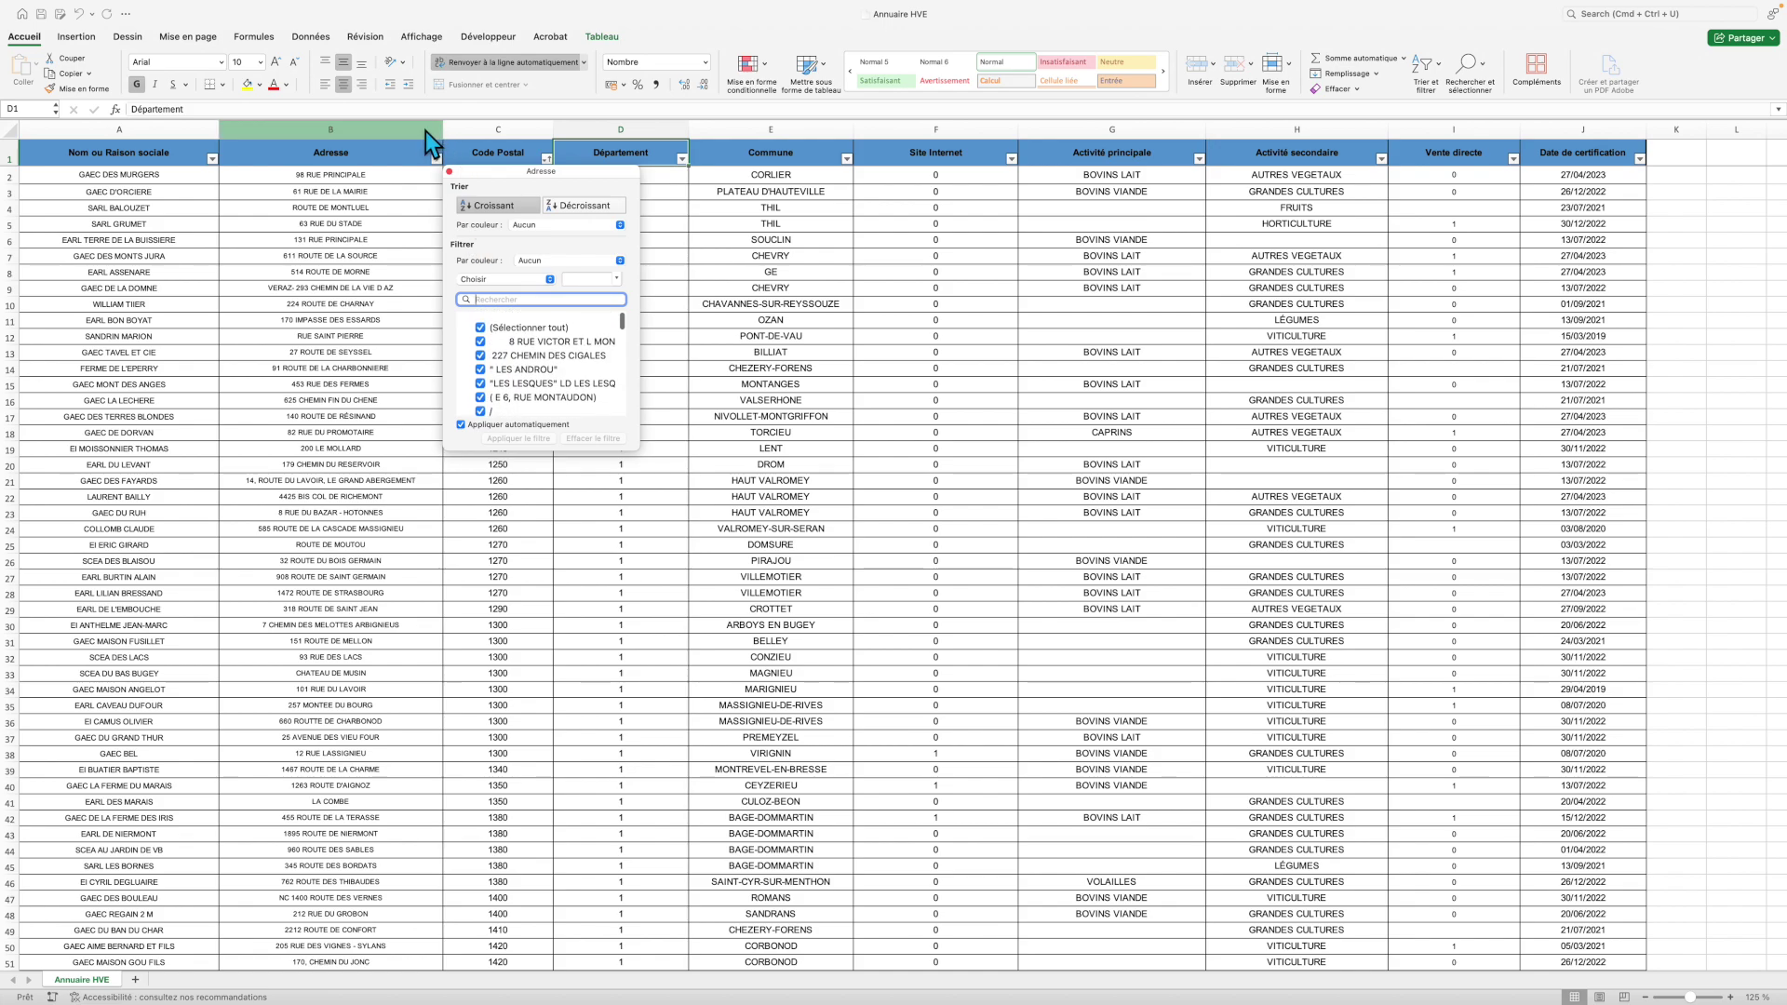
left_click(437, 160)
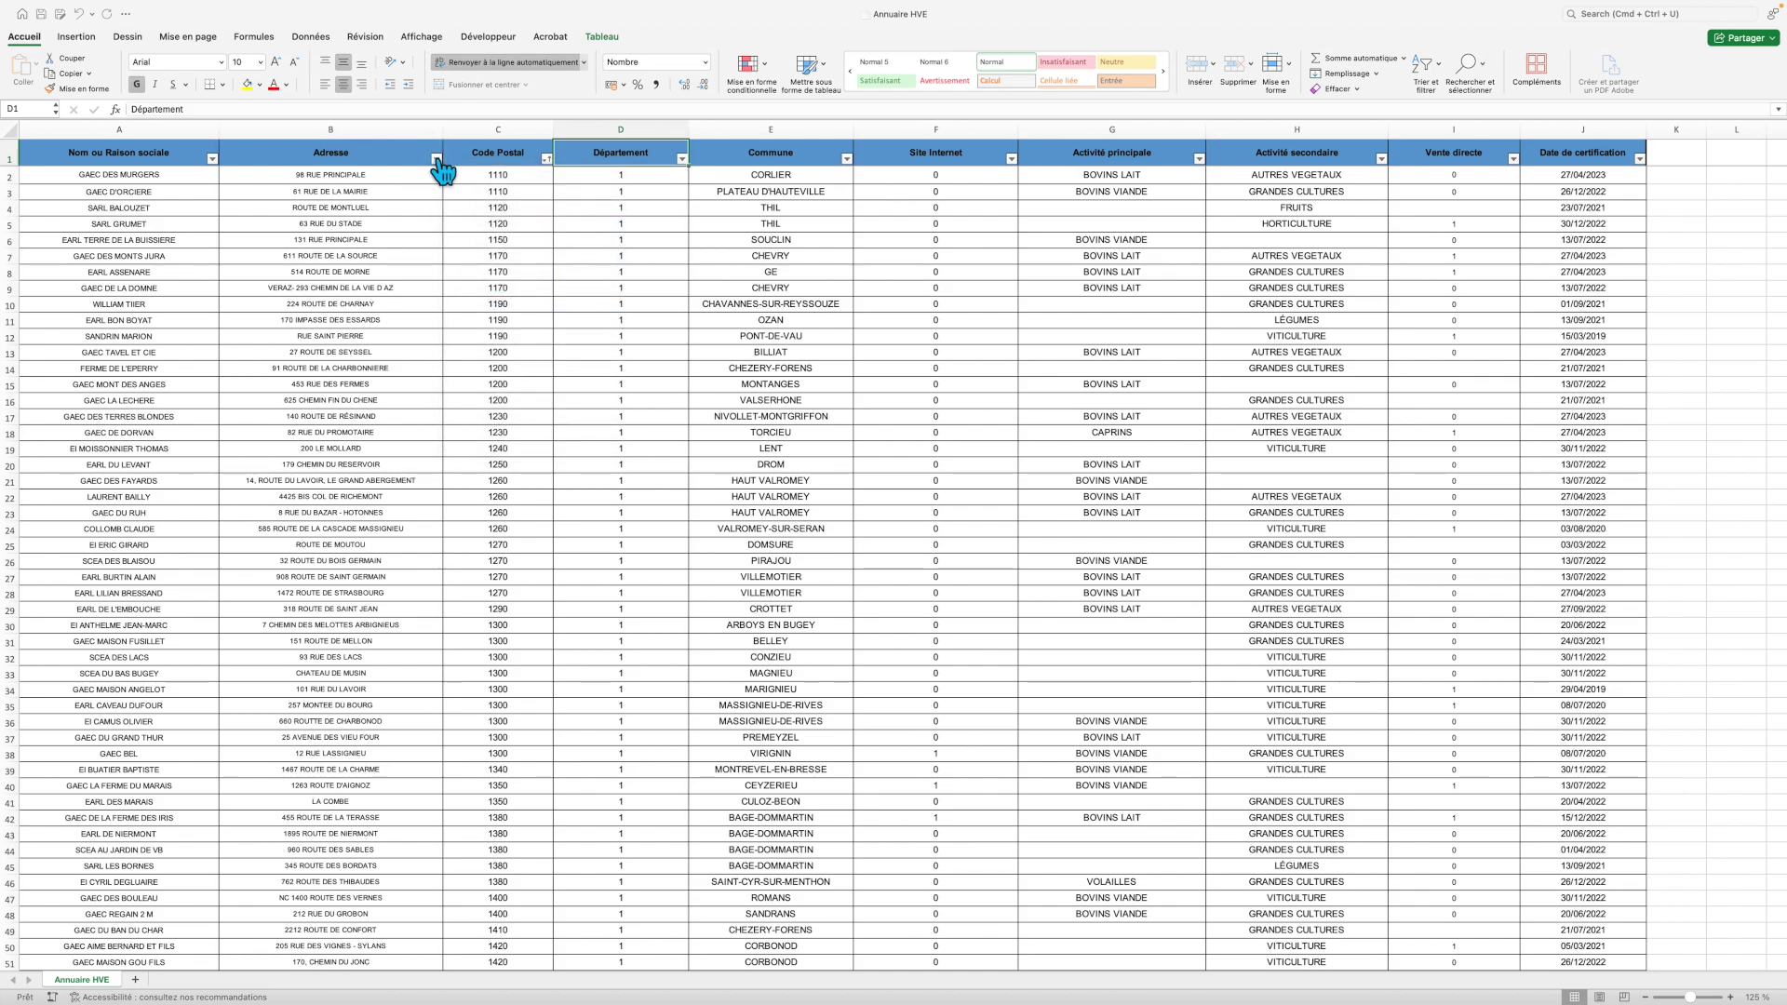
- Filter the Département column to show only department 85, and move the filter window clear of the column
left_click(682, 158)
scroll(790, 346, "down", 15)
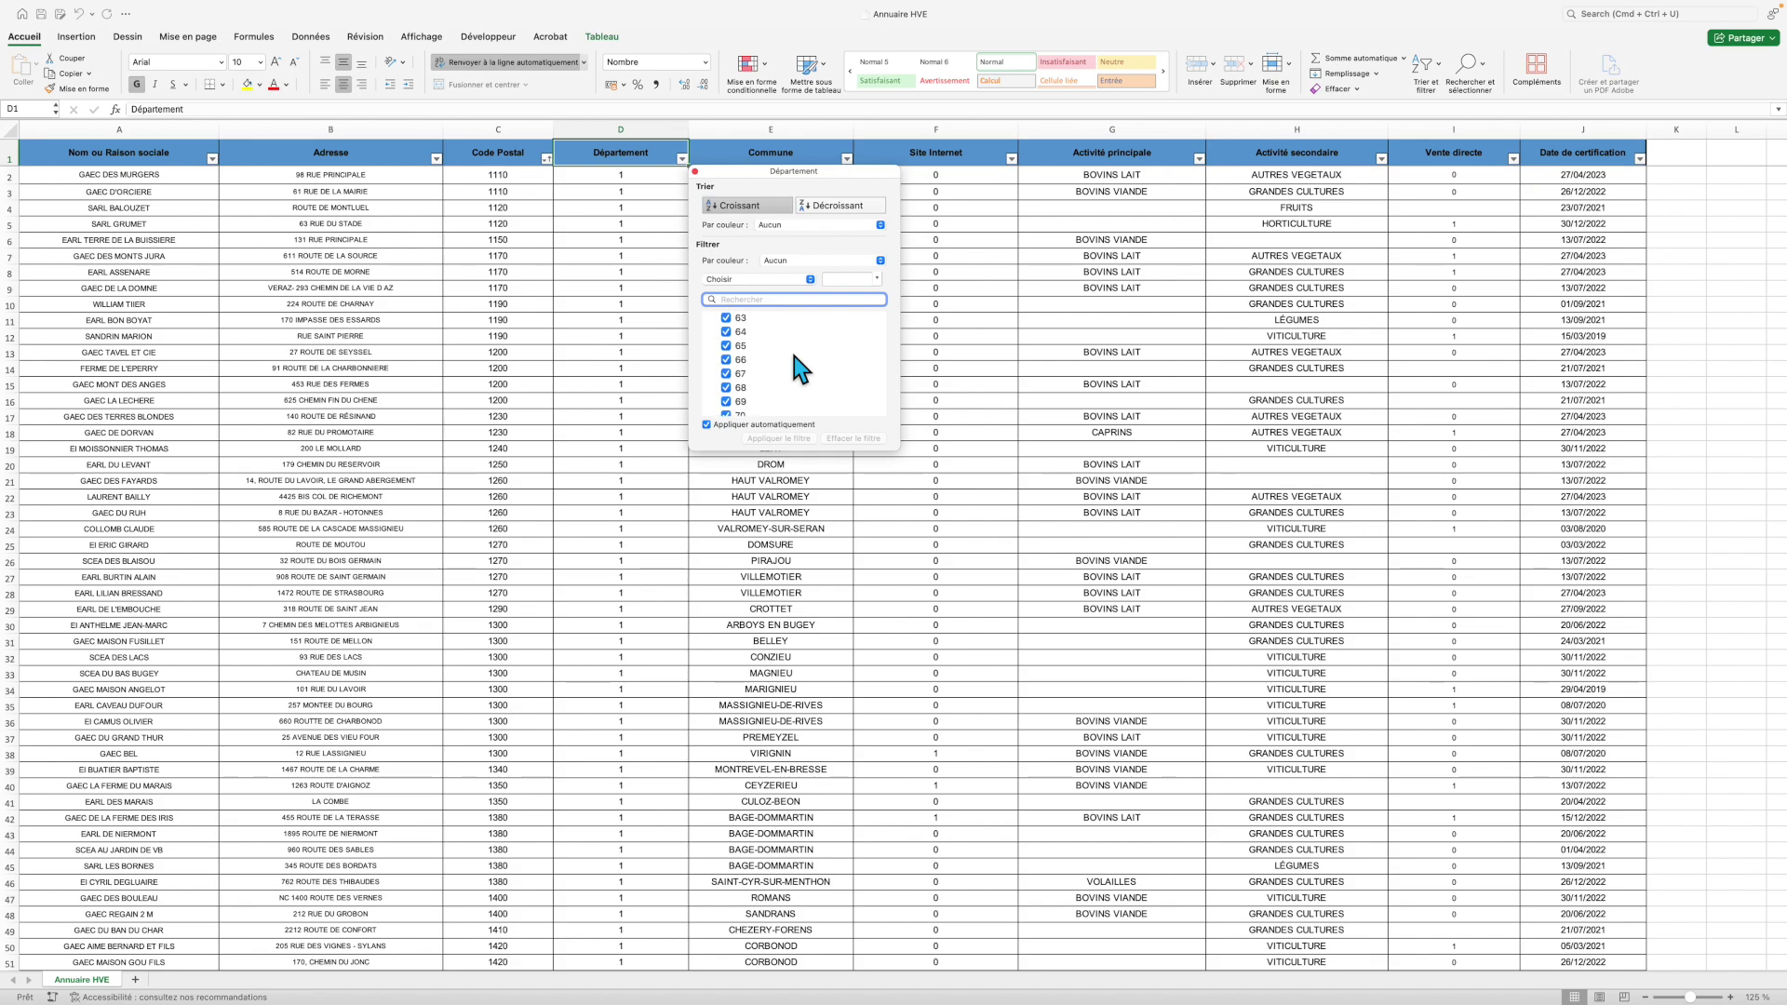
scroll(786, 355, "up", 15)
scroll(782, 355, "down", 15)
scroll(754, 345, "up", 15)
left_click(728, 326)
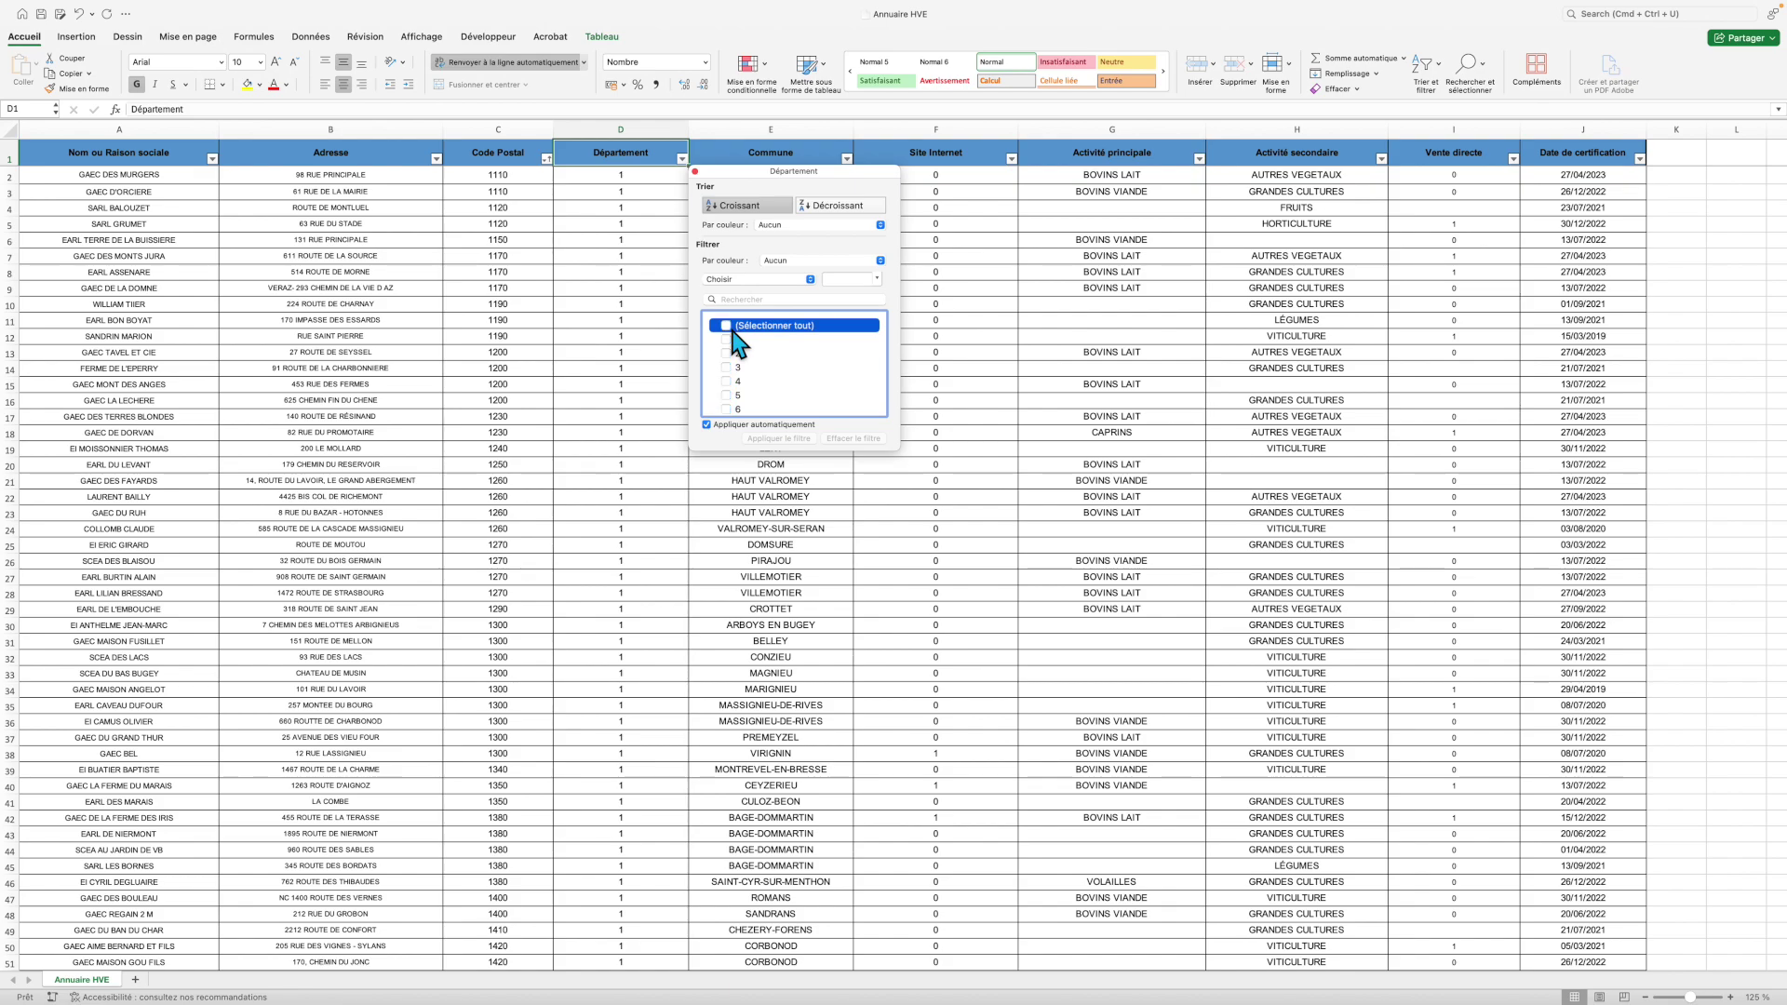
scroll(769, 361, "down", 13)
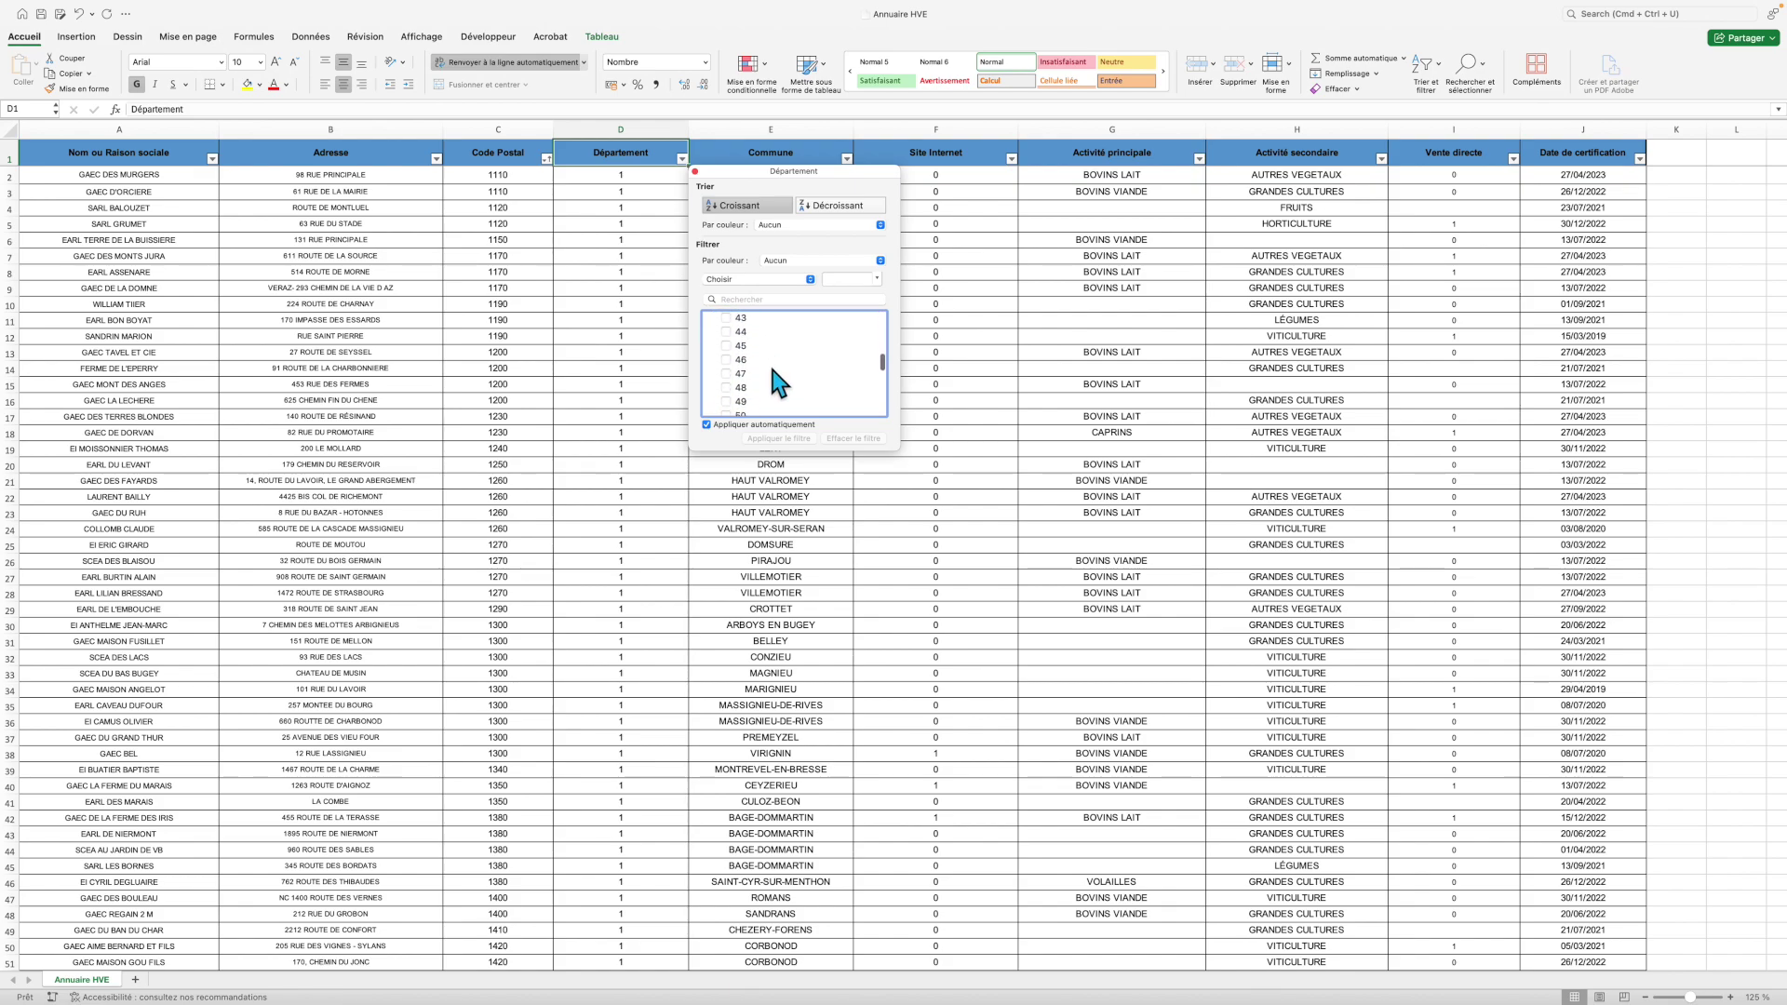
scroll(769, 361, "up", 13)
left_click(759, 299)
type("85")
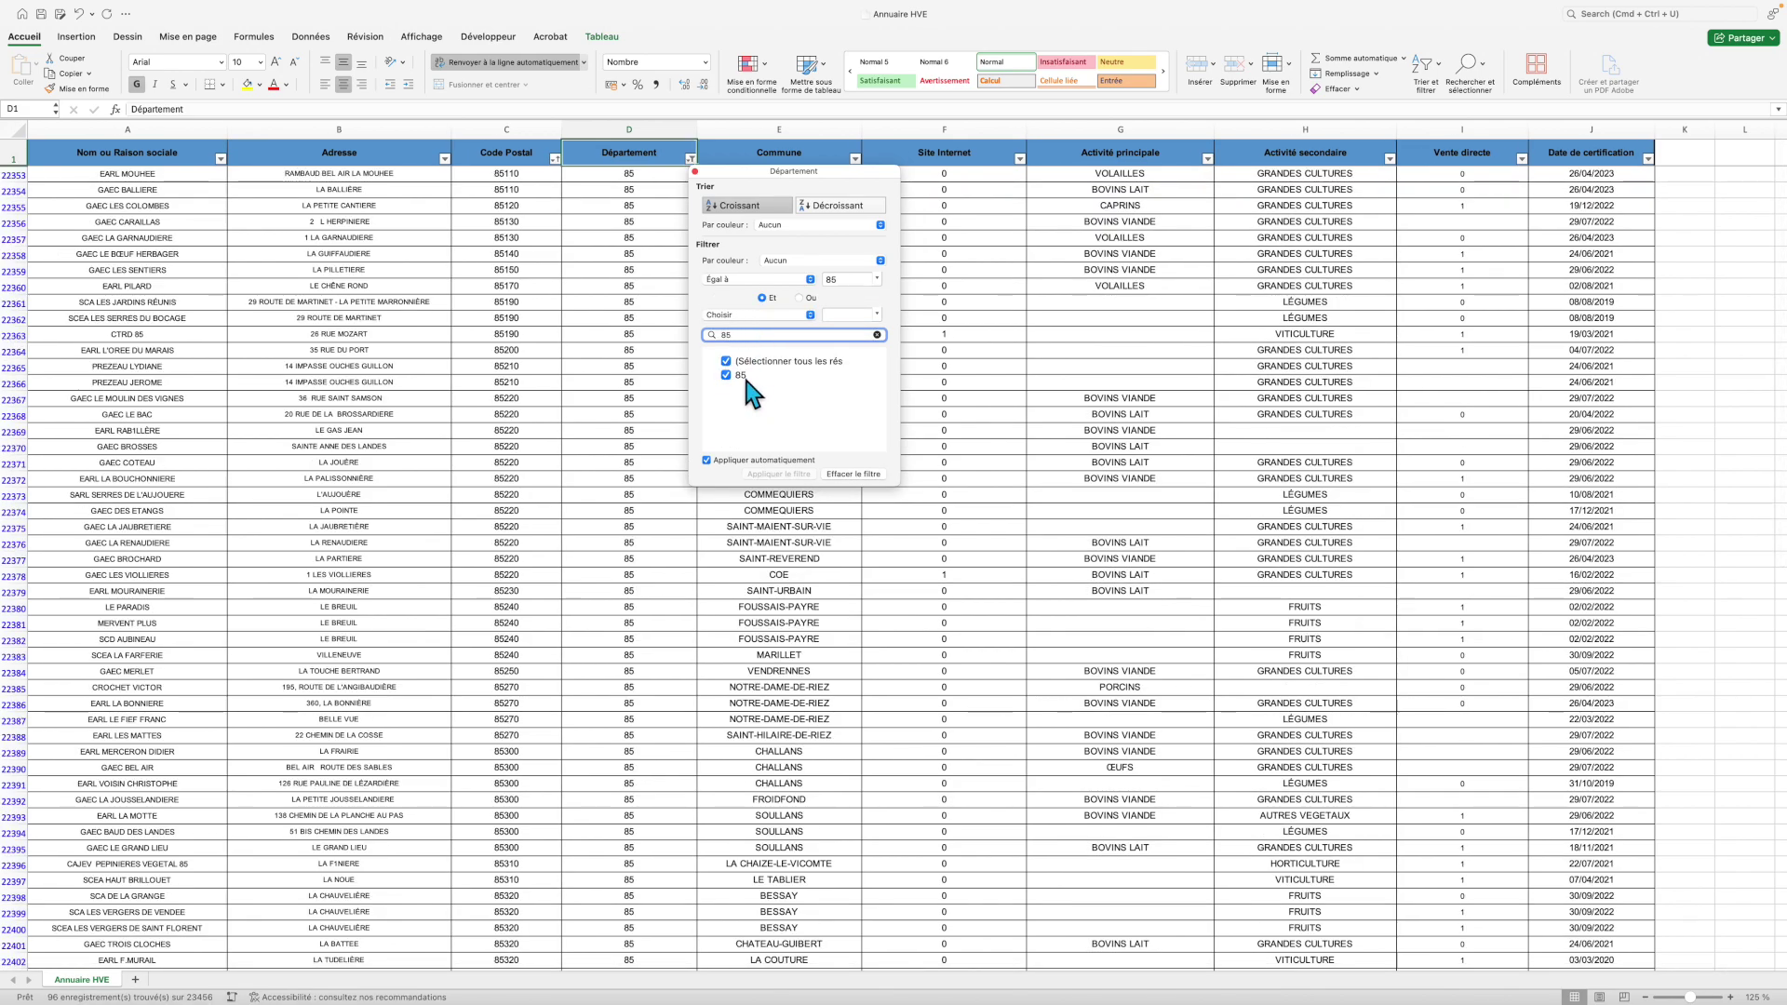
left_click_drag(807, 180, 967, 180)
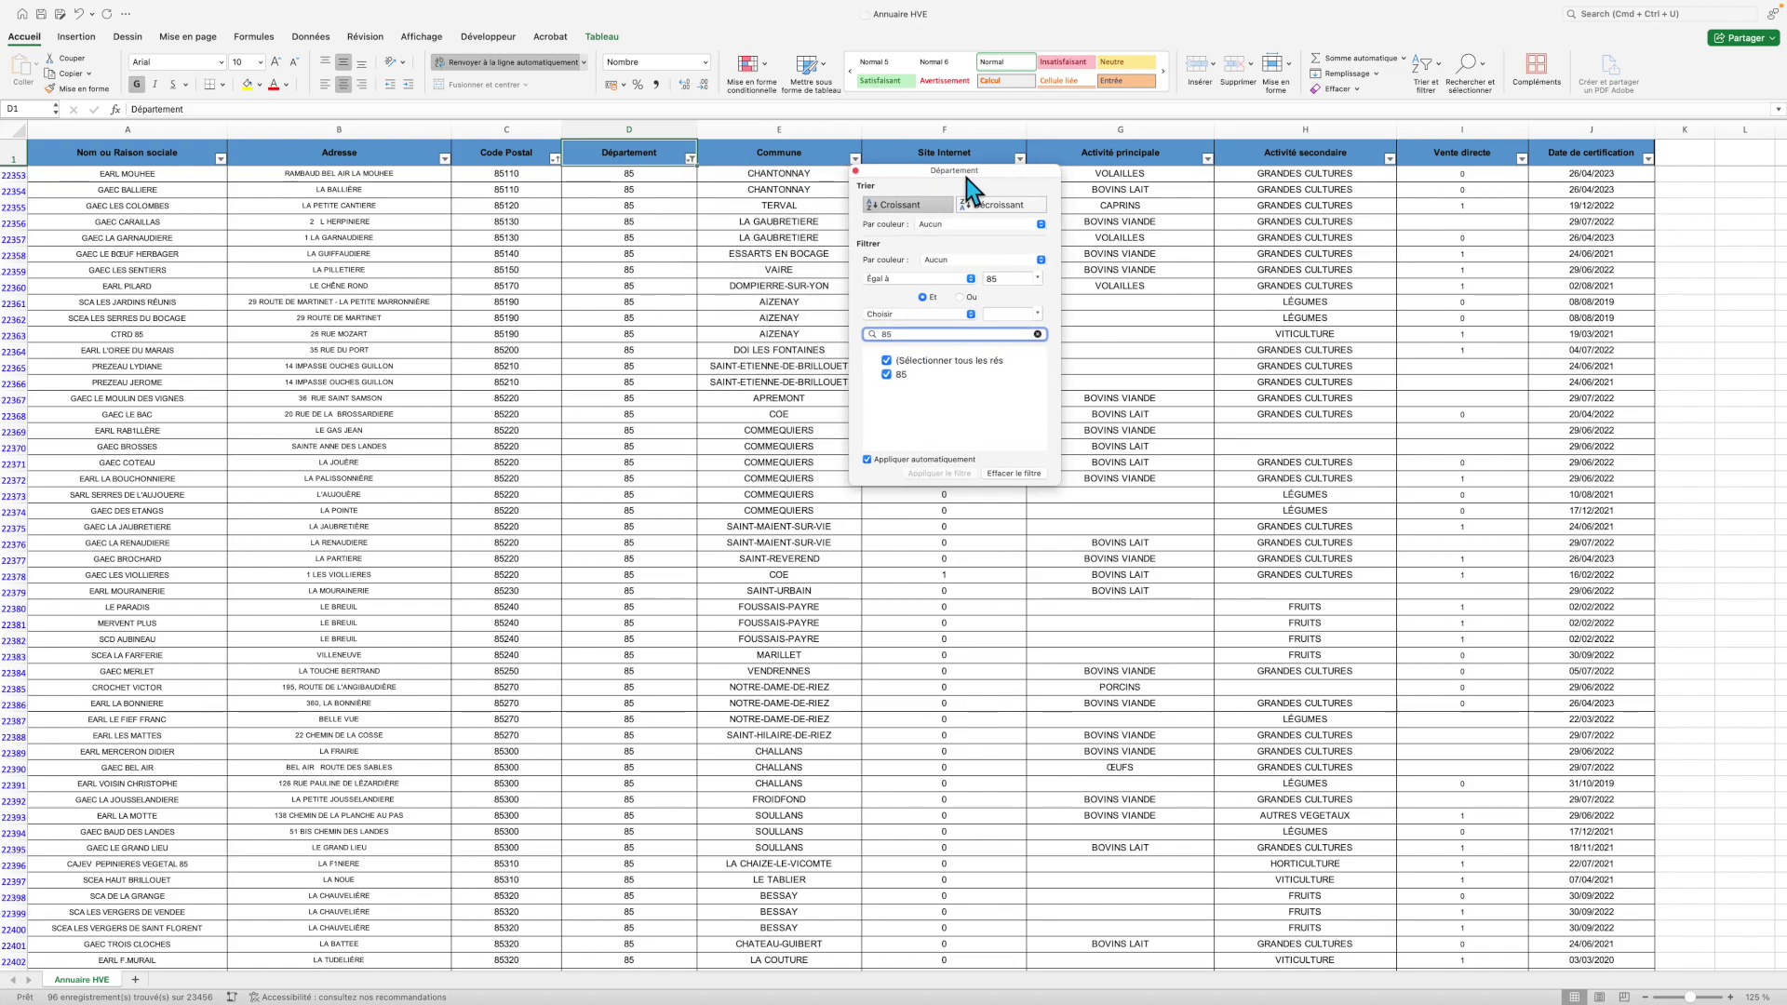
- Examine the department 85 farms in the filtered directory and close the filter window
scroll(658, 273, "down", 10)
scroll(658, 277, "down", 5)
scroll(659, 276, "up", 15)
scroll(661, 268, "down", 6)
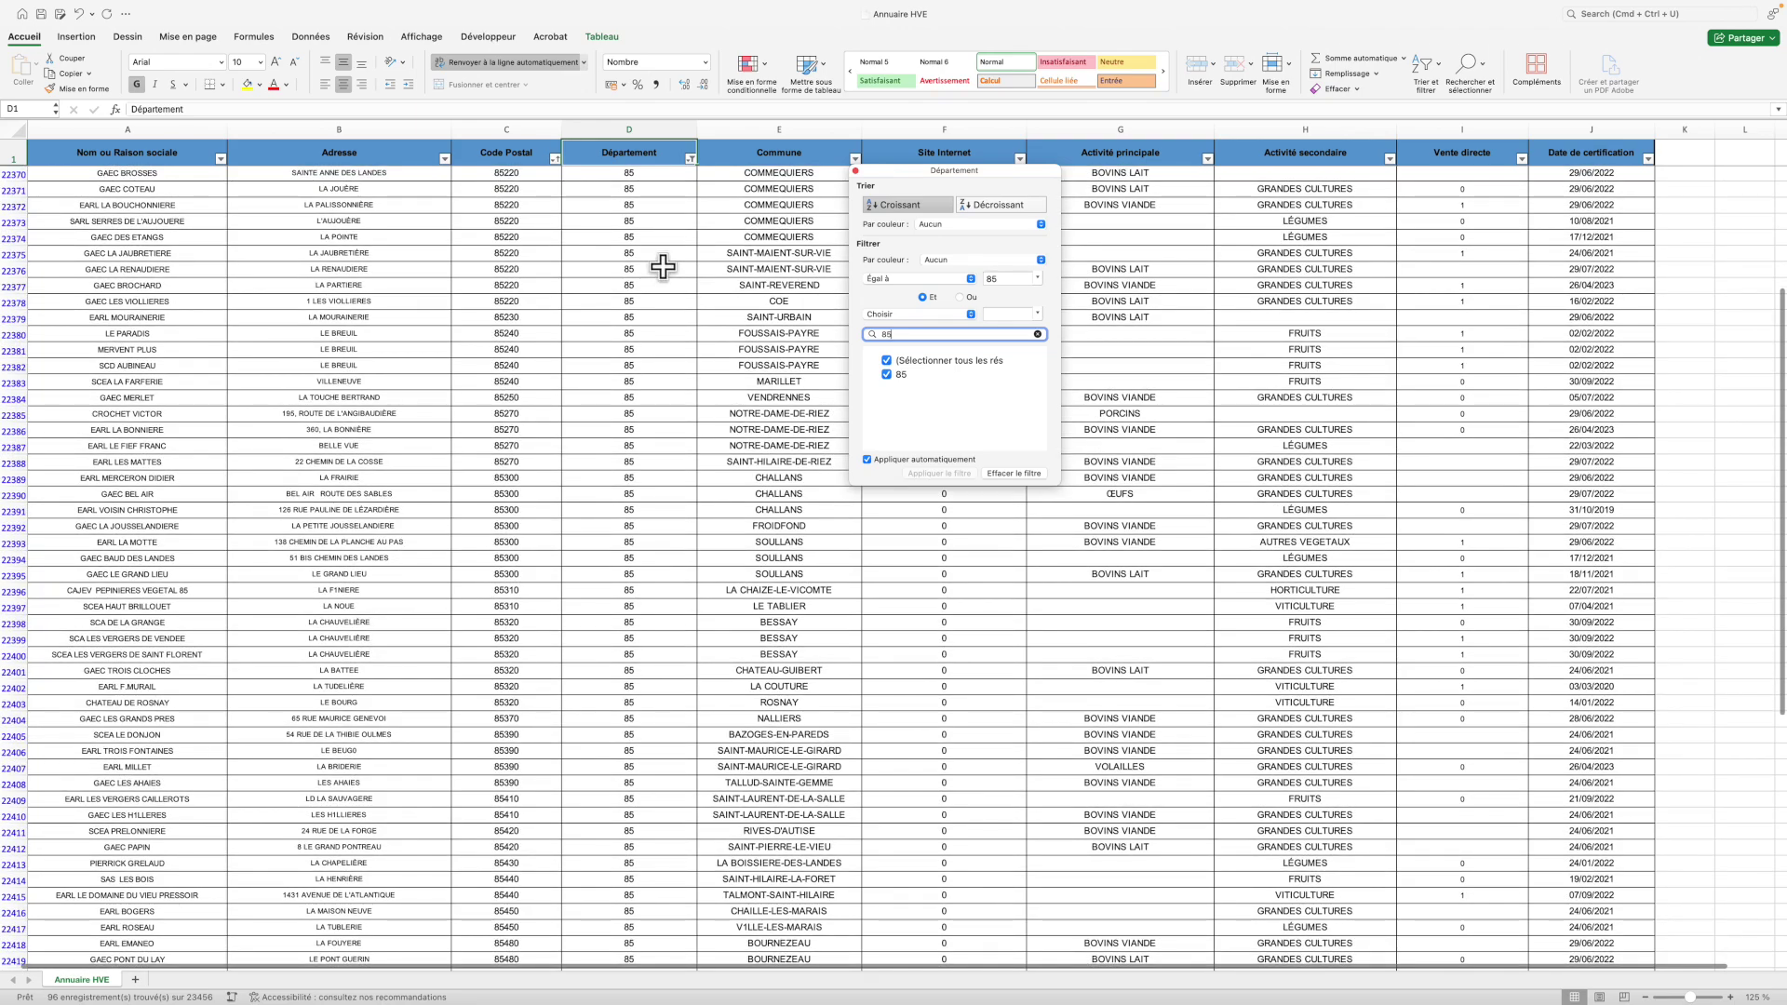
scroll(663, 266, "down", 2)
scroll(651, 263, "down", 3)
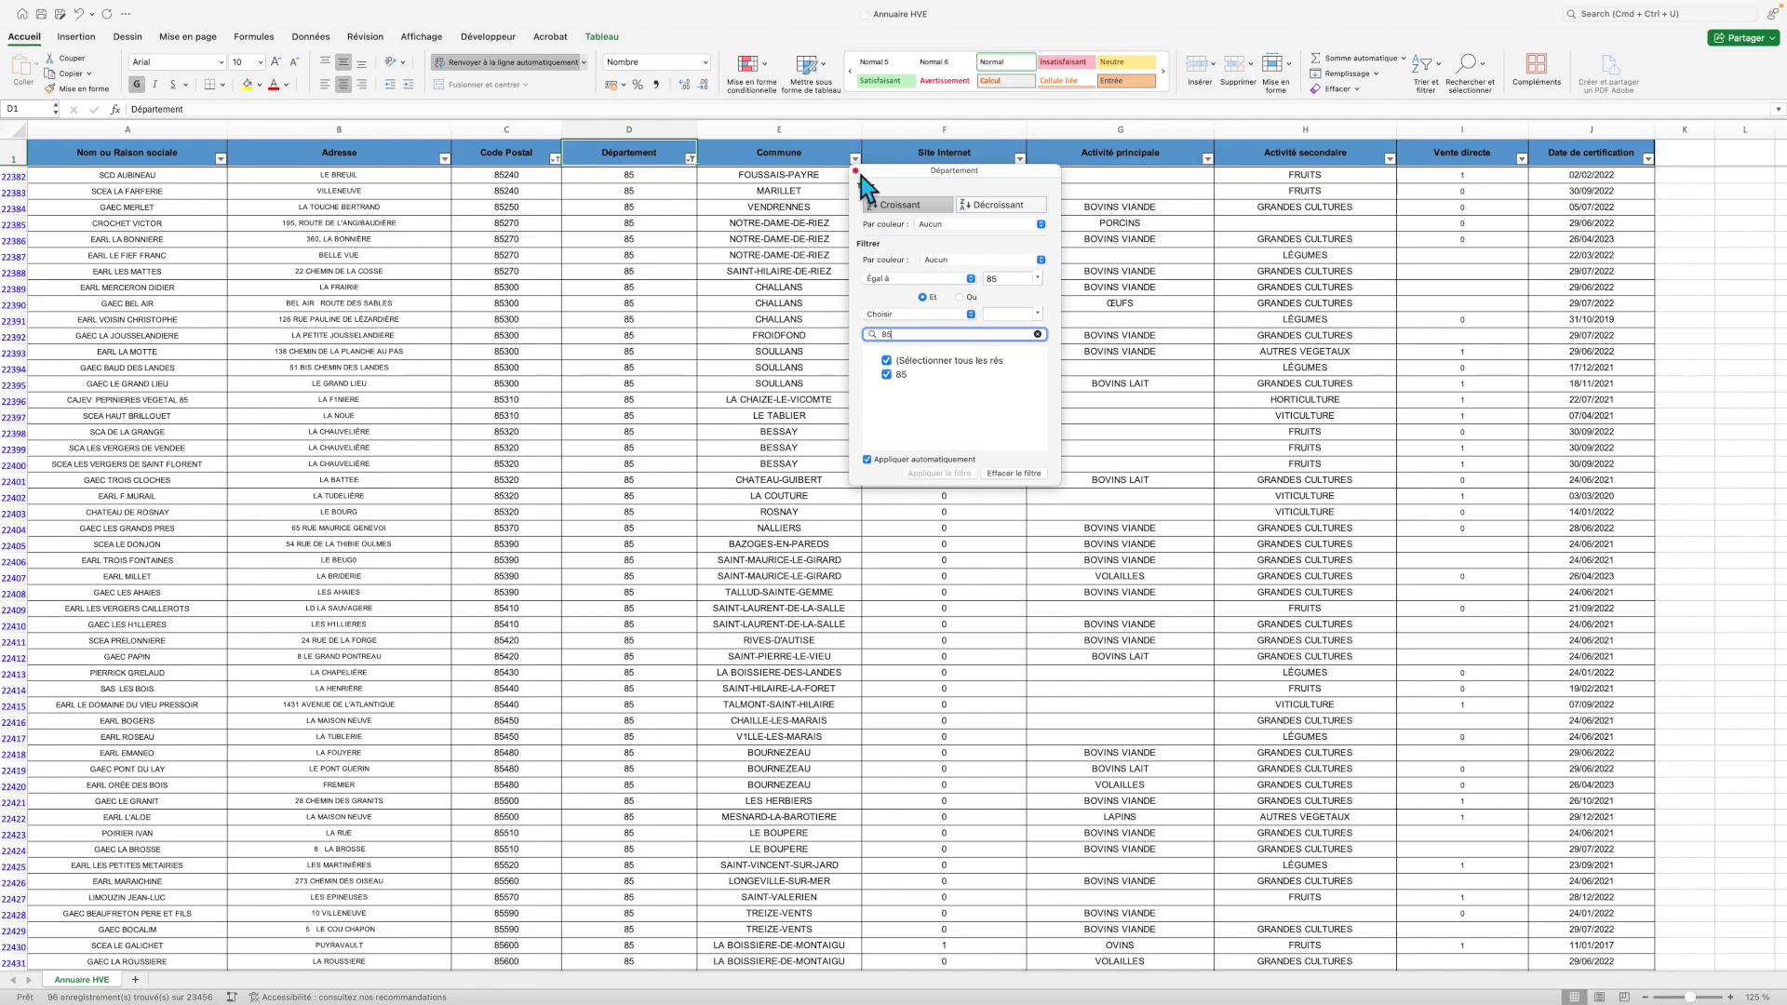
left_click(797, 231)
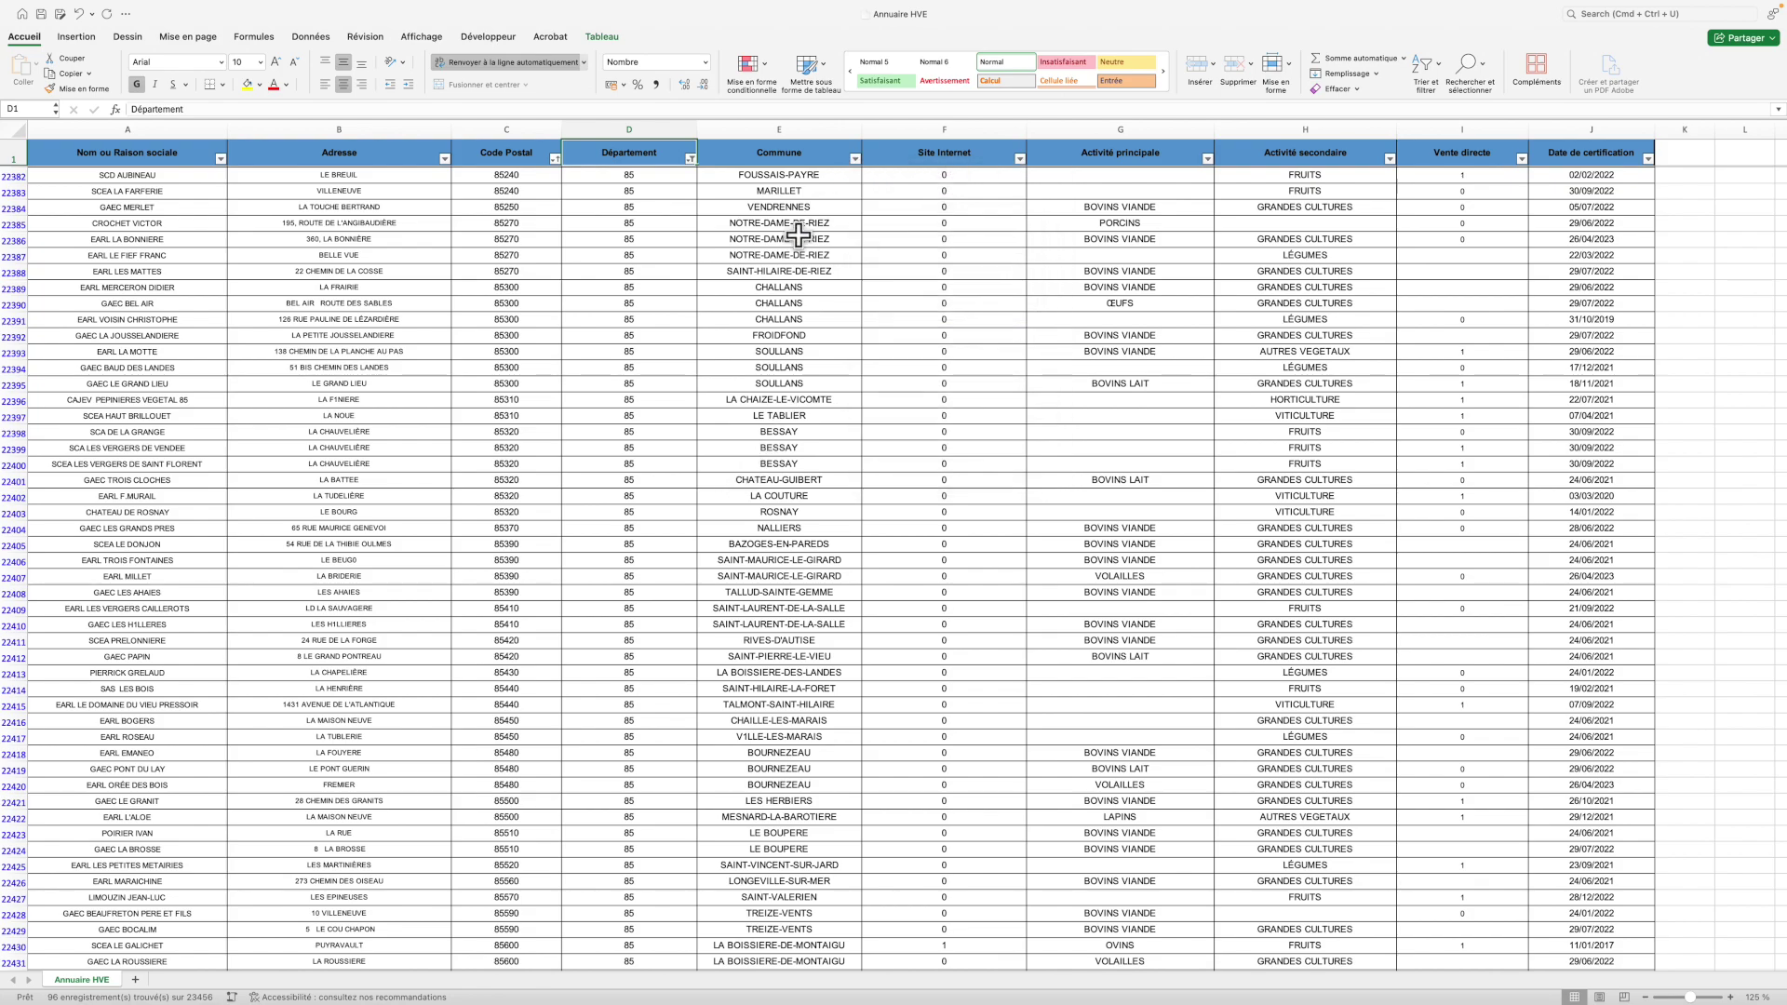
scroll(798, 235, "up", 10)
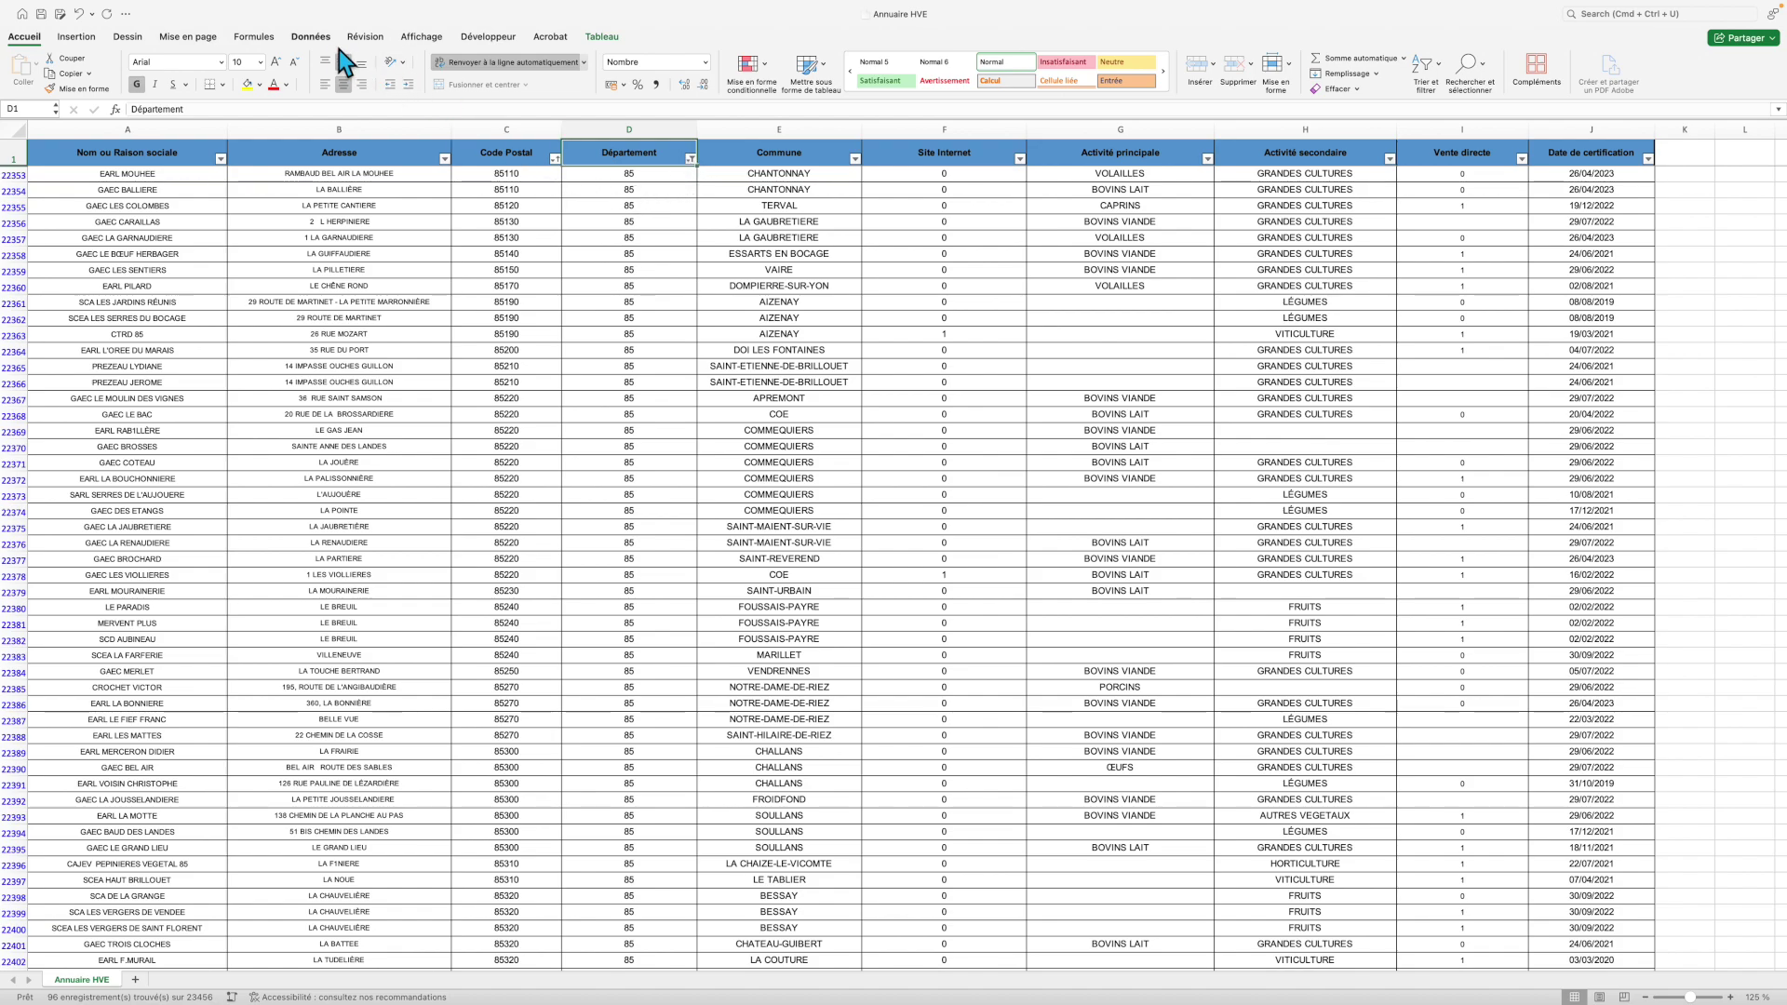
- Clear the Département filter to restore the rows of all departments
left_click(312, 37)
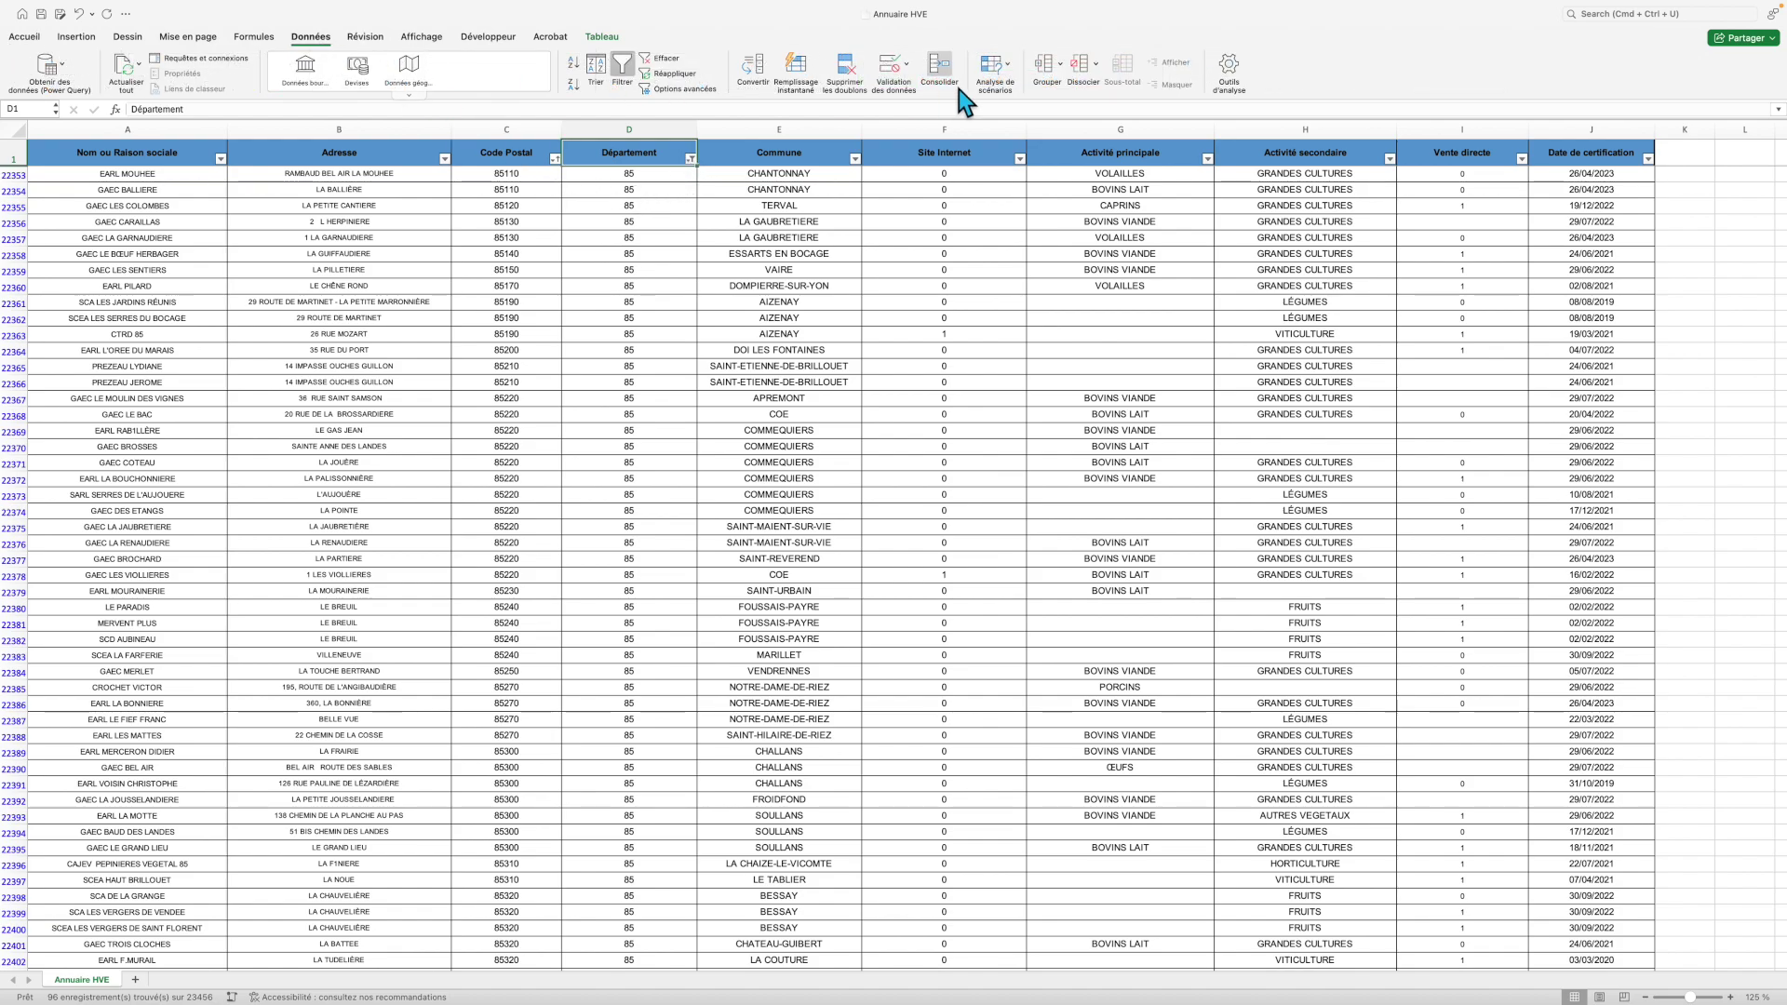
left_click(672, 62)
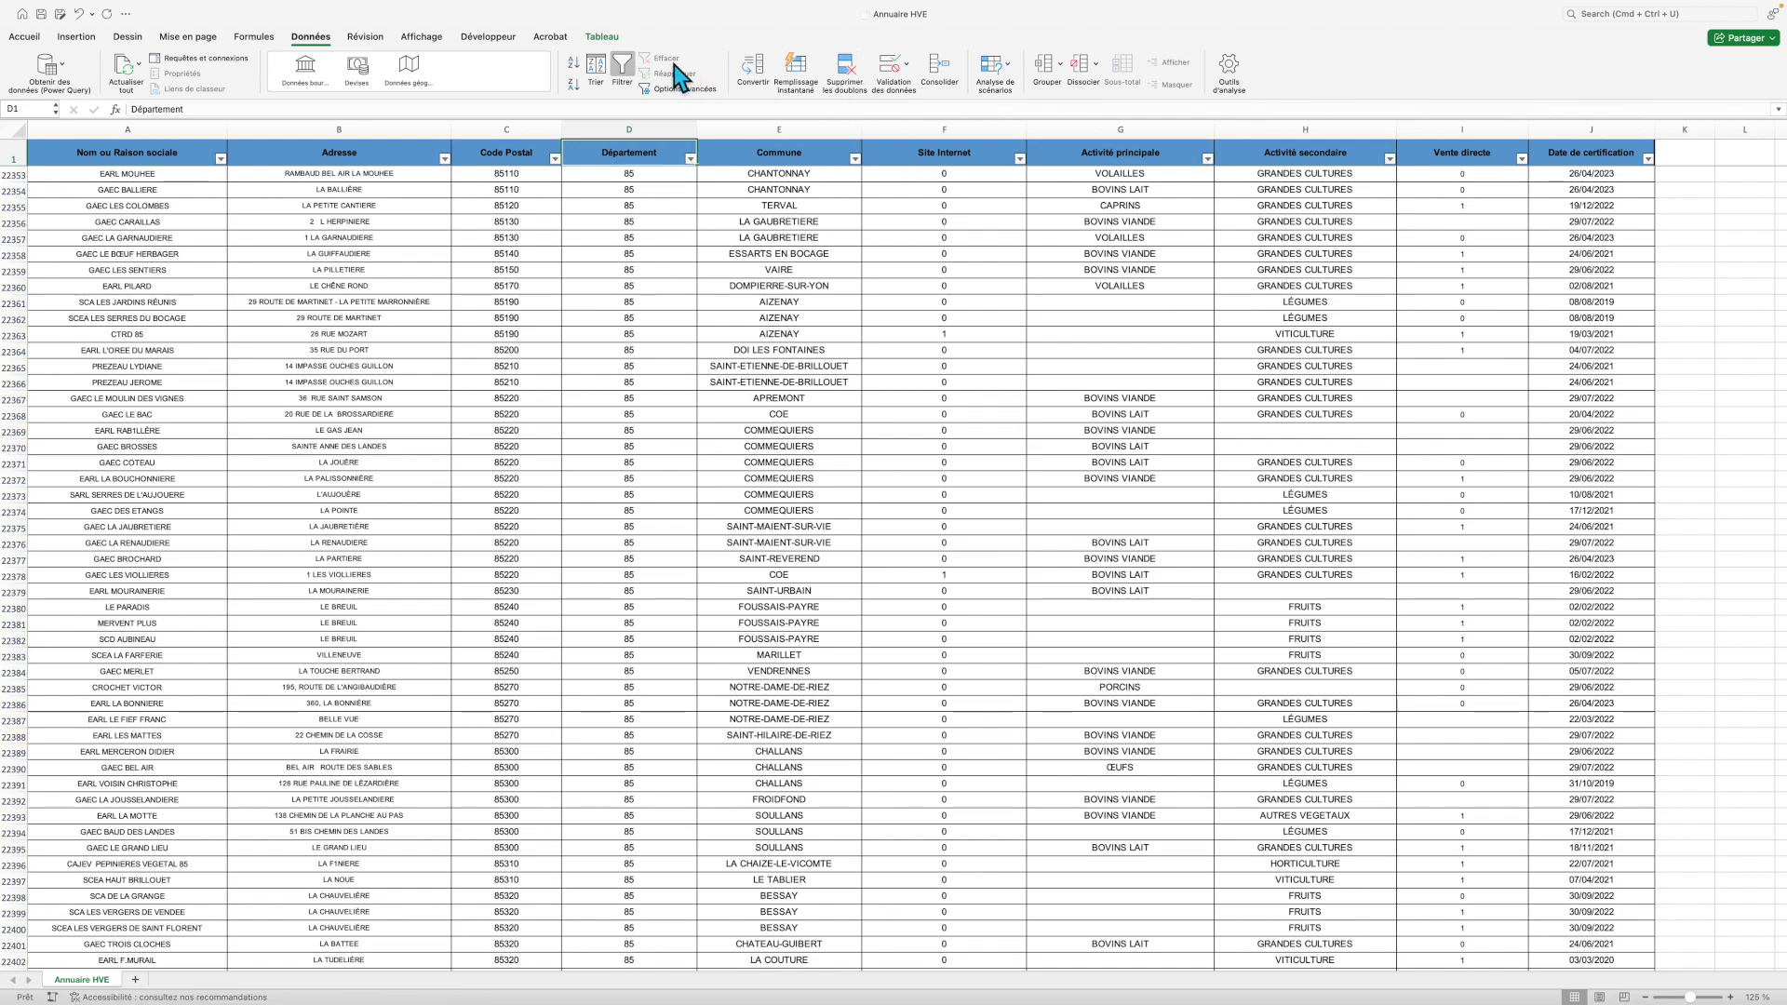
scroll(756, 481, "up", 20)
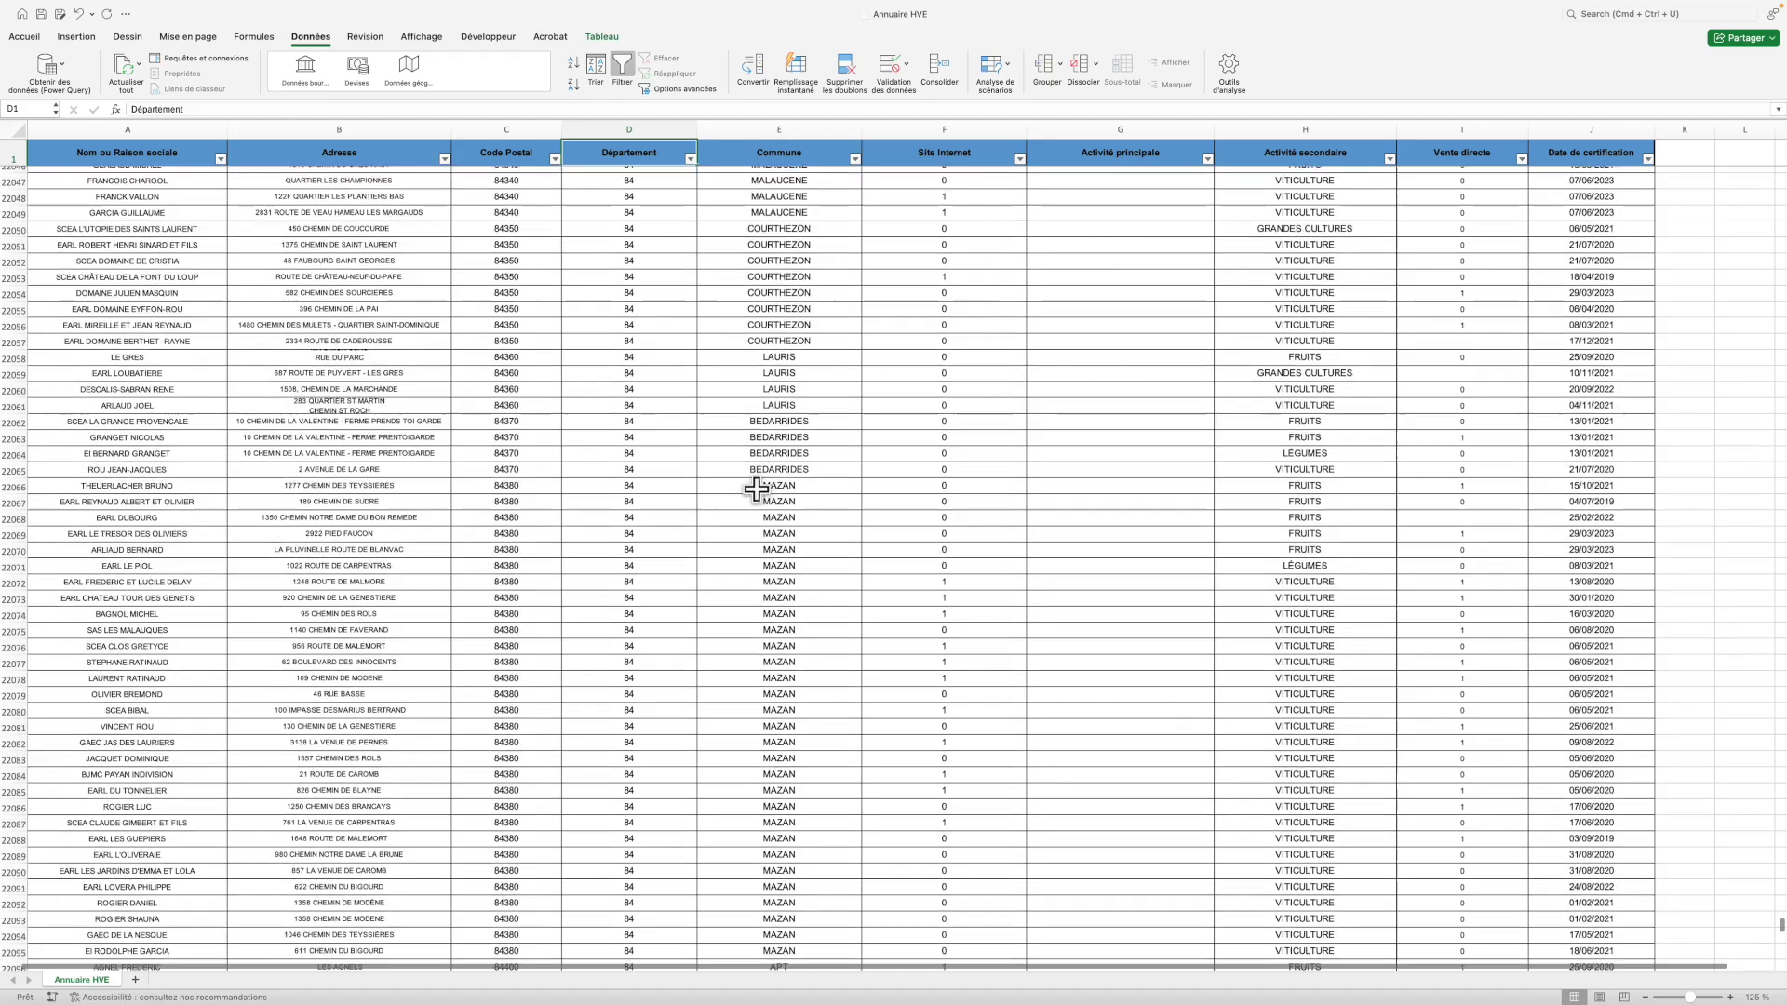
scroll(756, 488, "down", 20)
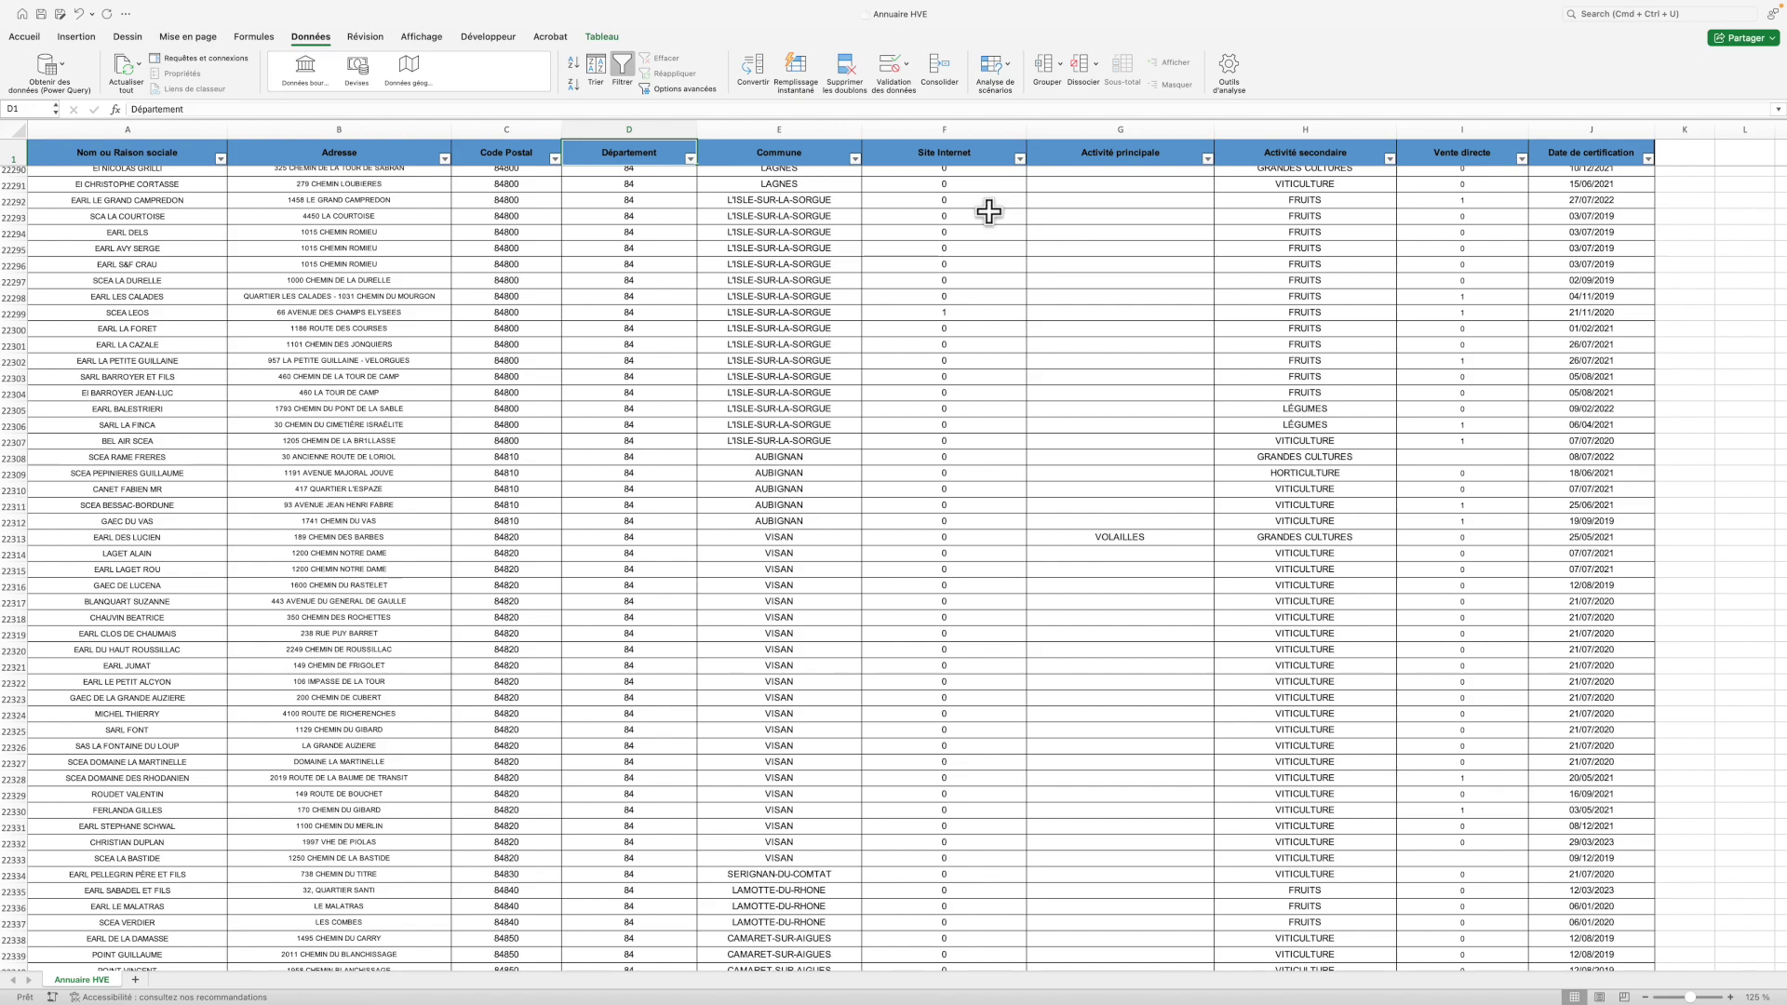
- Filter the Activité principale column to show only BOVINS LAIT farms
left_click(1208, 160)
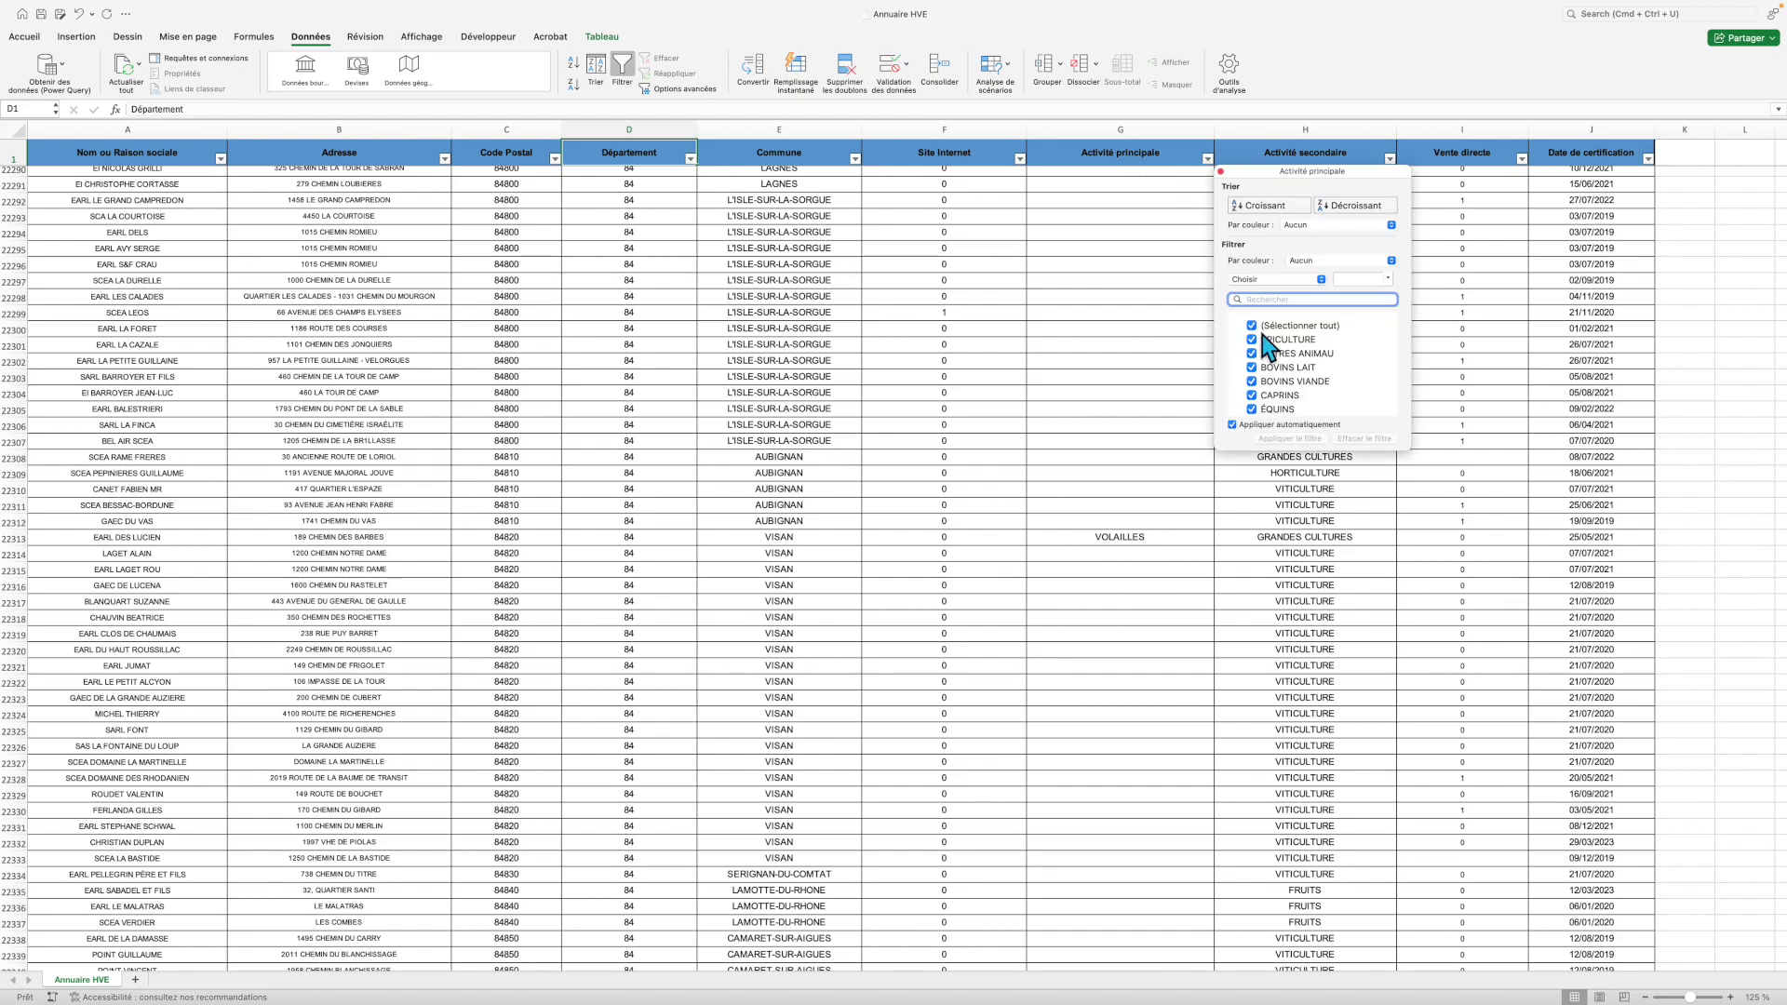
left_click(1251, 326)
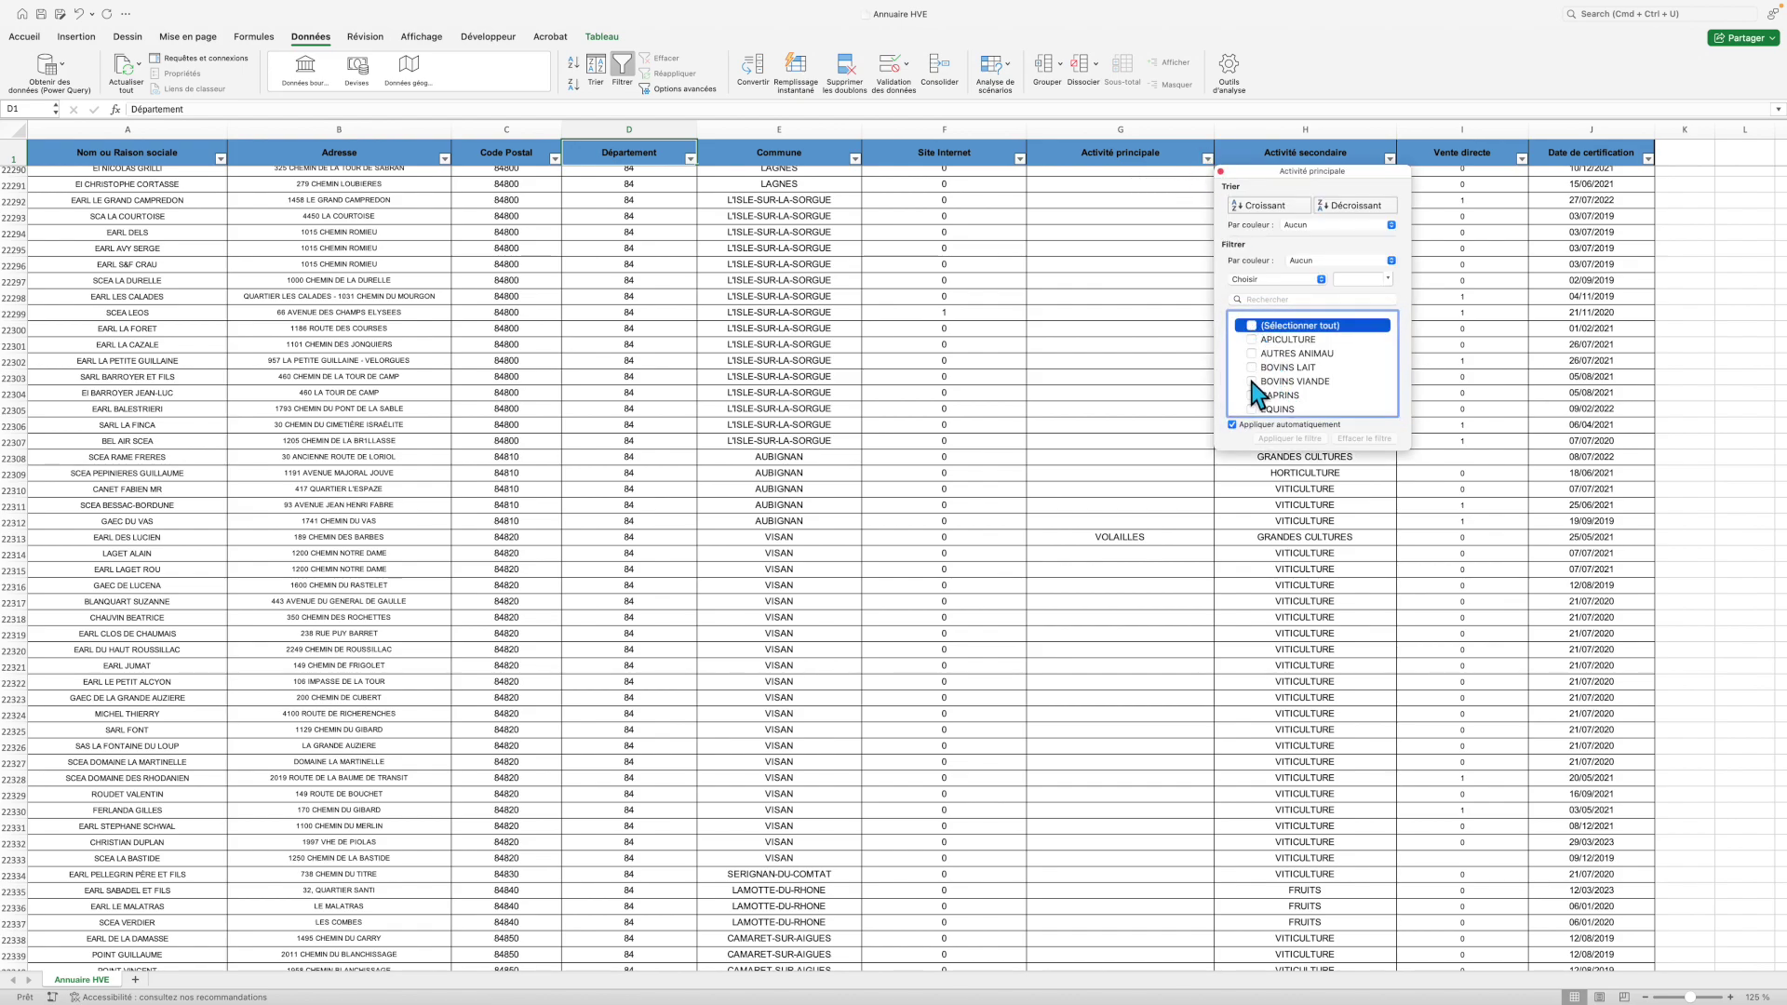
left_click(1263, 372)
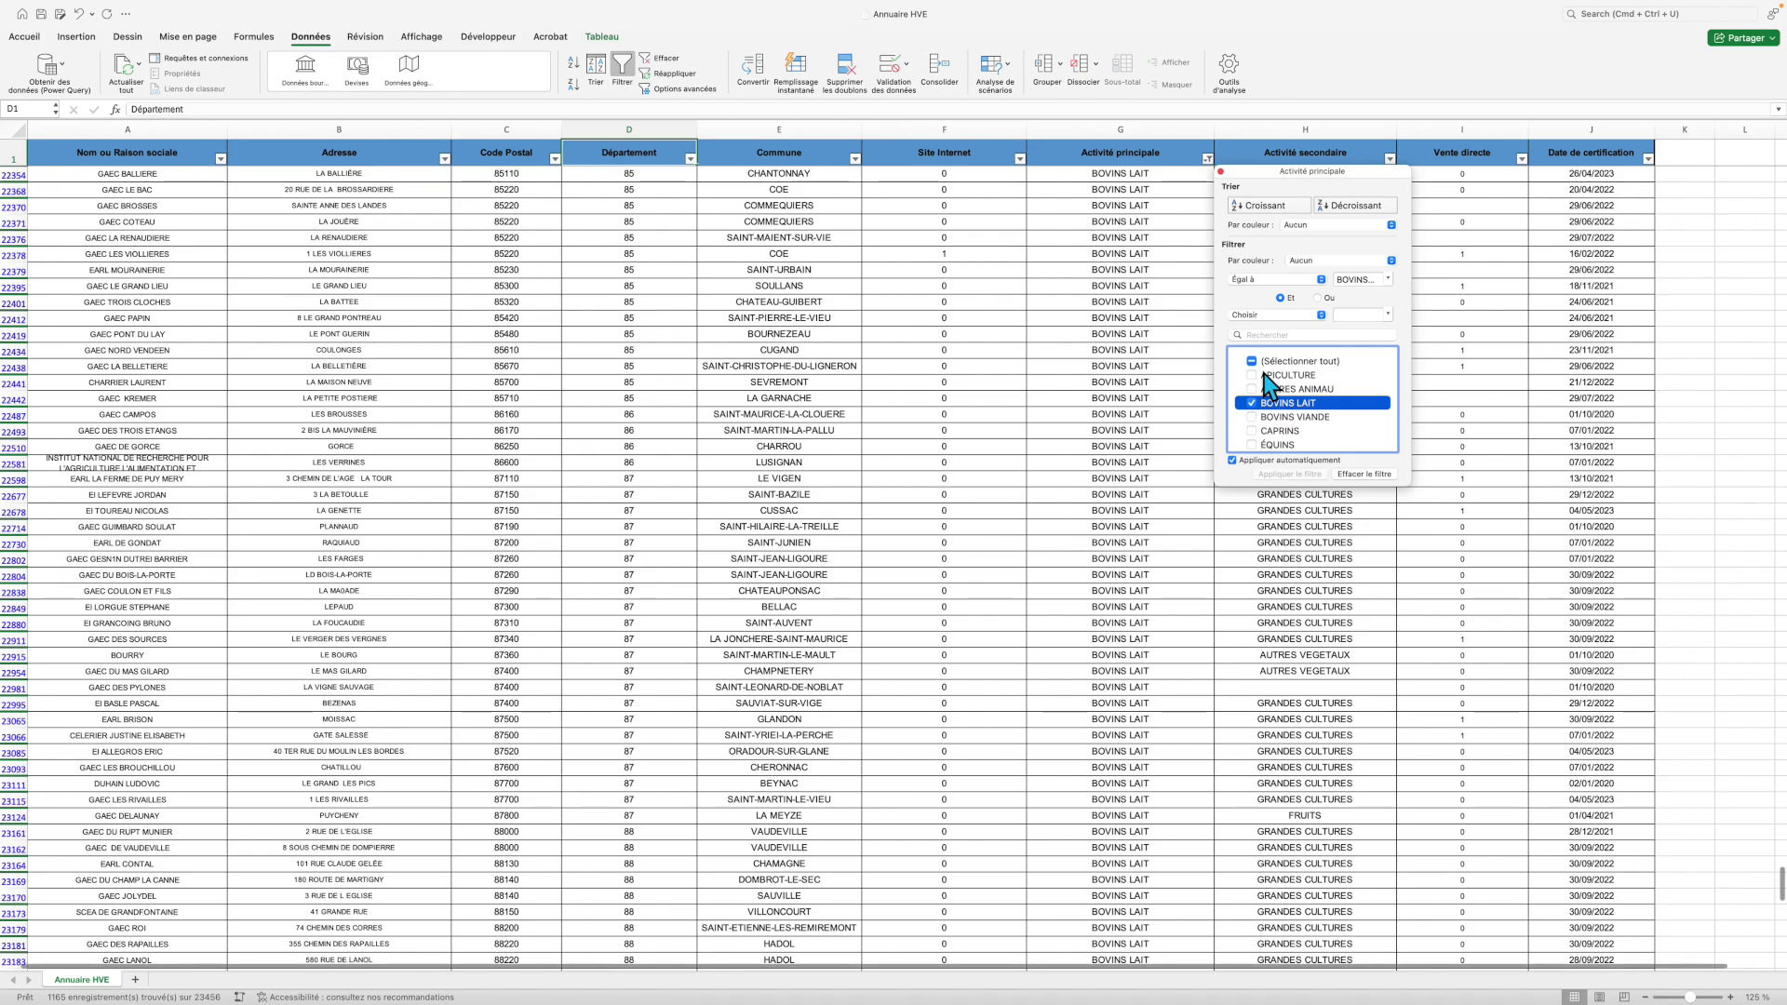
left_click(1220, 171)
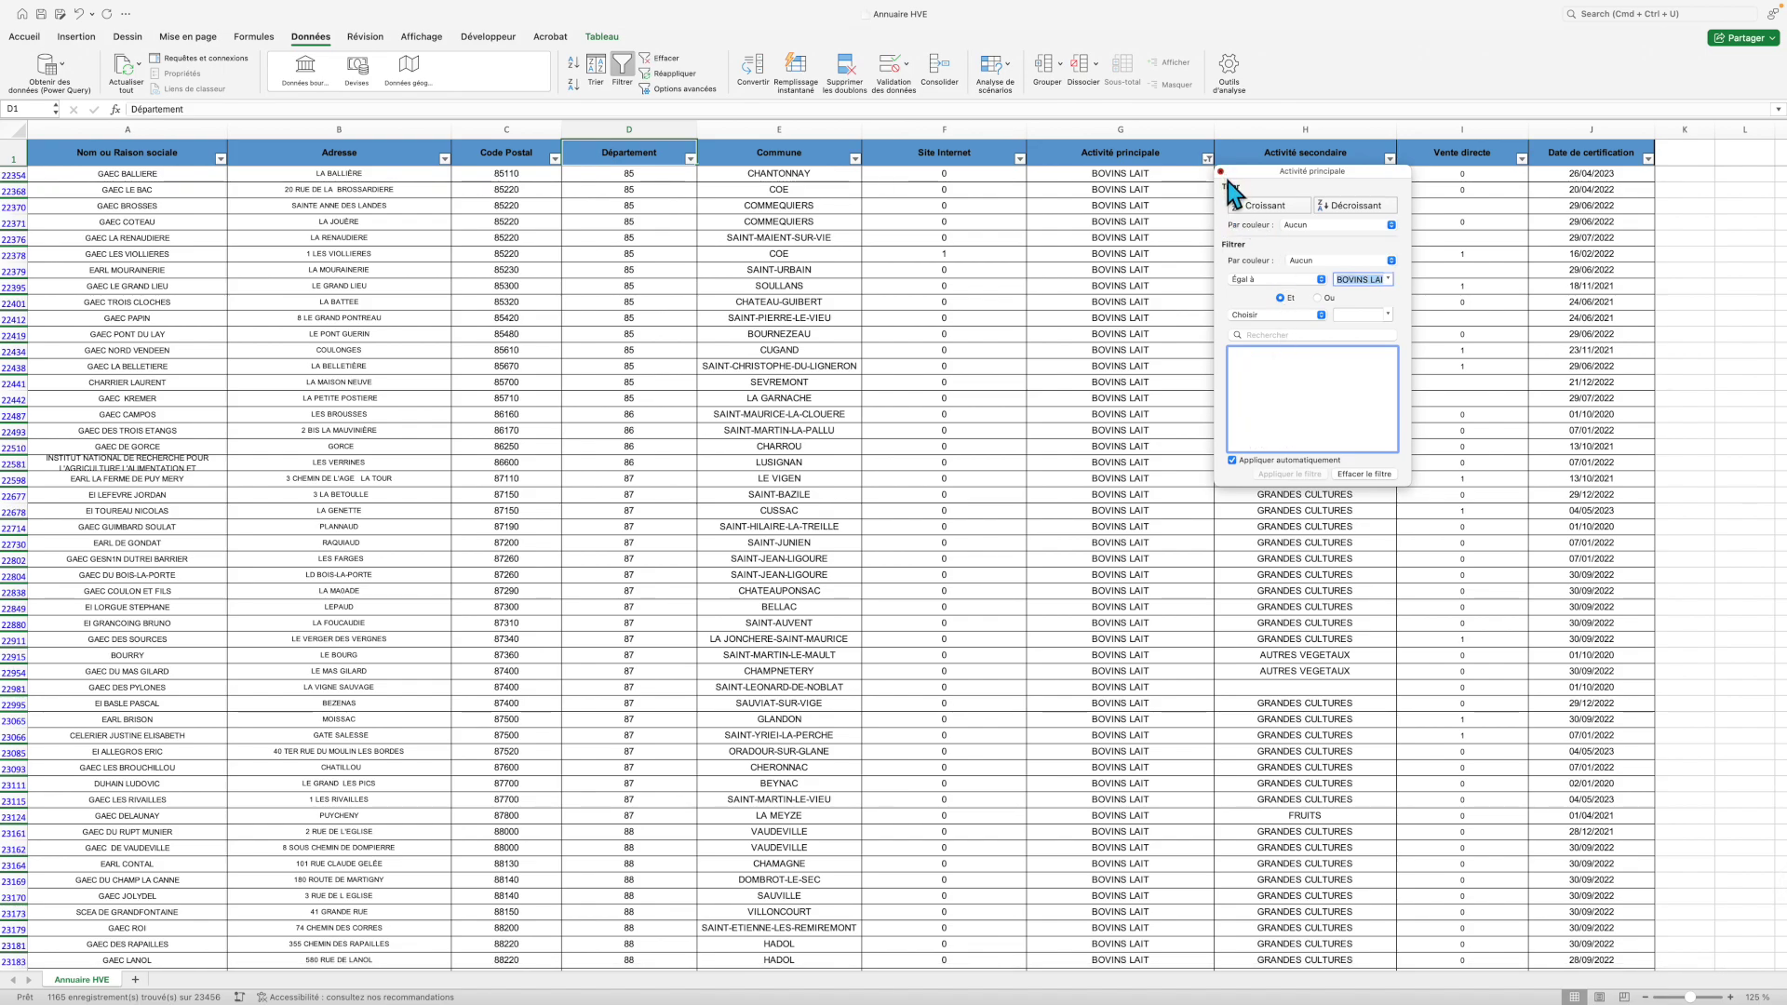
scroll(1025, 354, "down", 9)
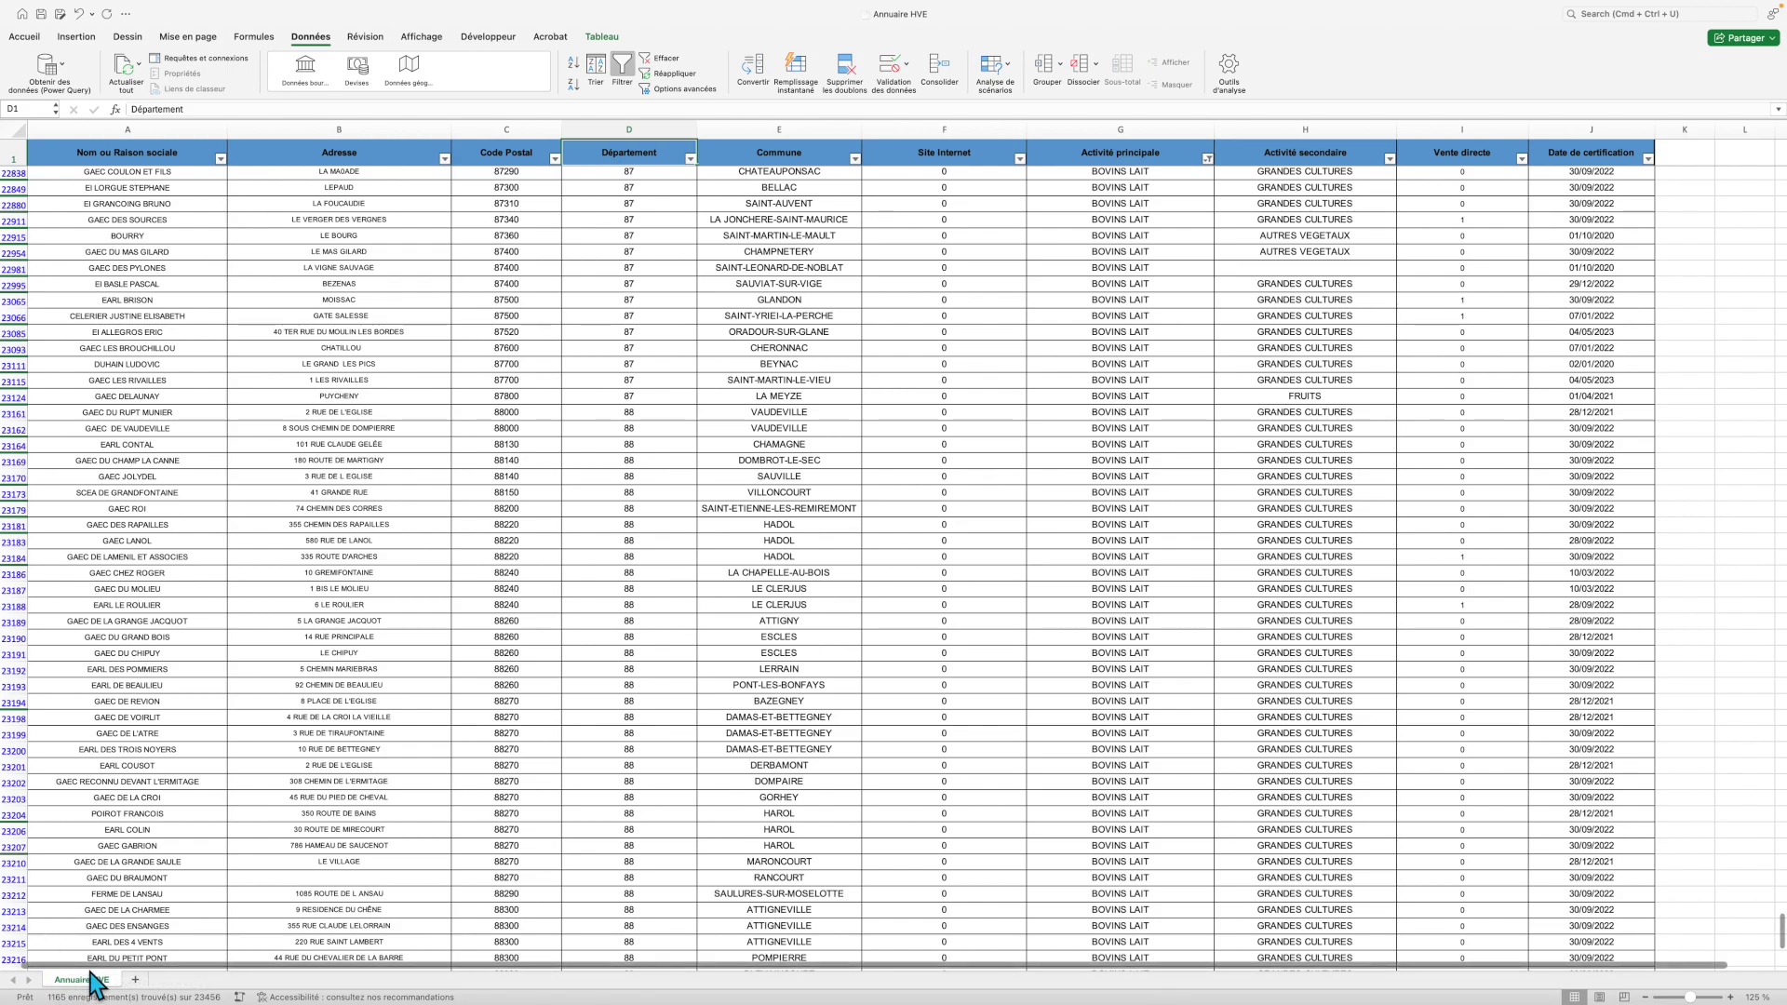
- Filter the Département column to departments 44 and 49
left_click(690, 159)
left_click(740, 331)
scroll(764, 363, "down", 5)
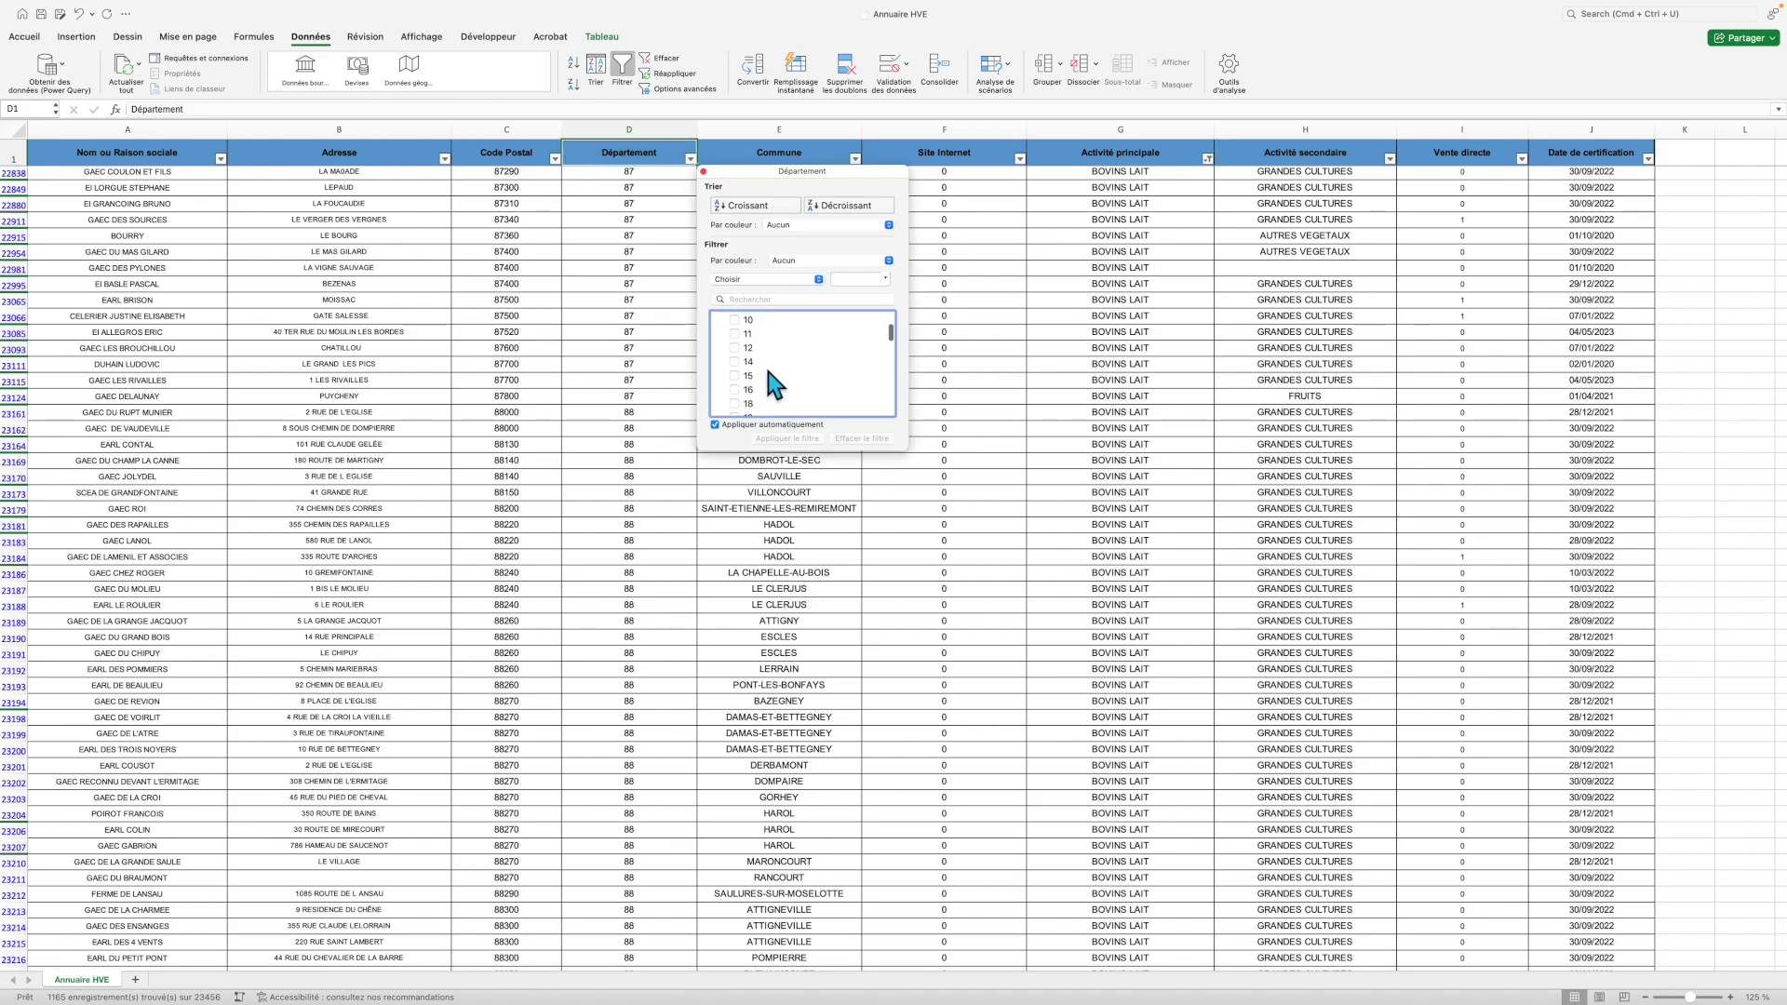
scroll(768, 382, "down", 5)
left_click(759, 377)
left_click(763, 376)
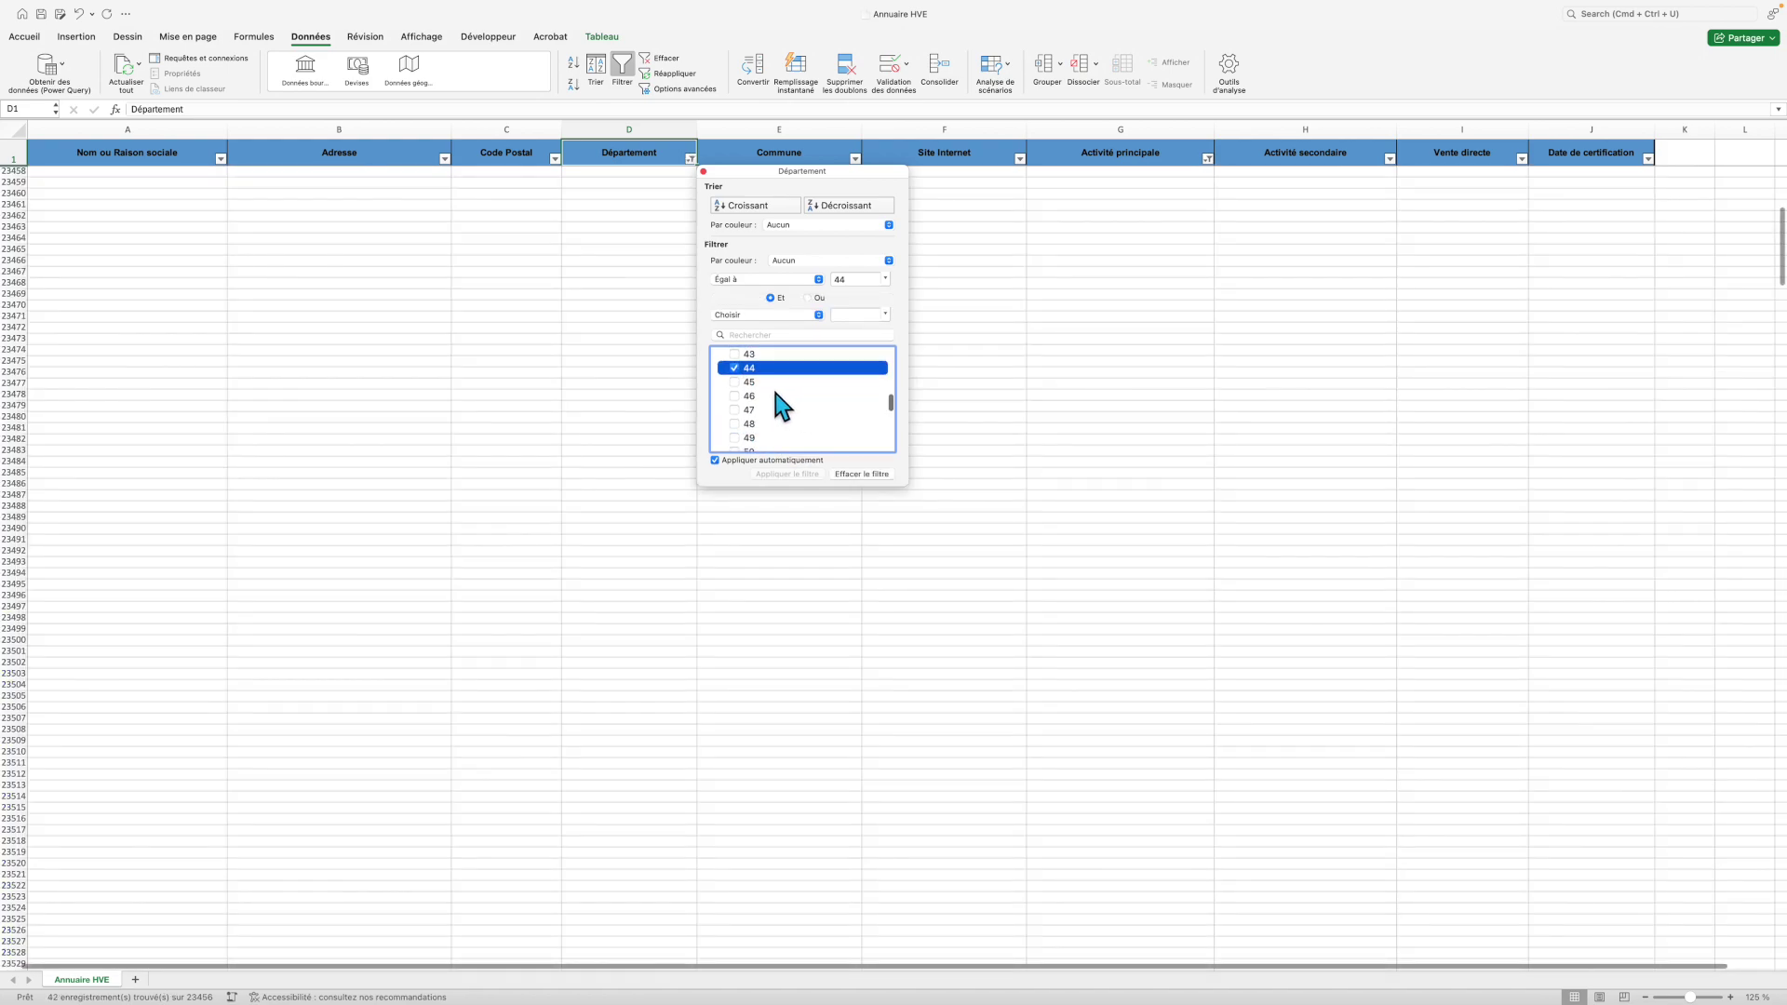
left_click(736, 438)
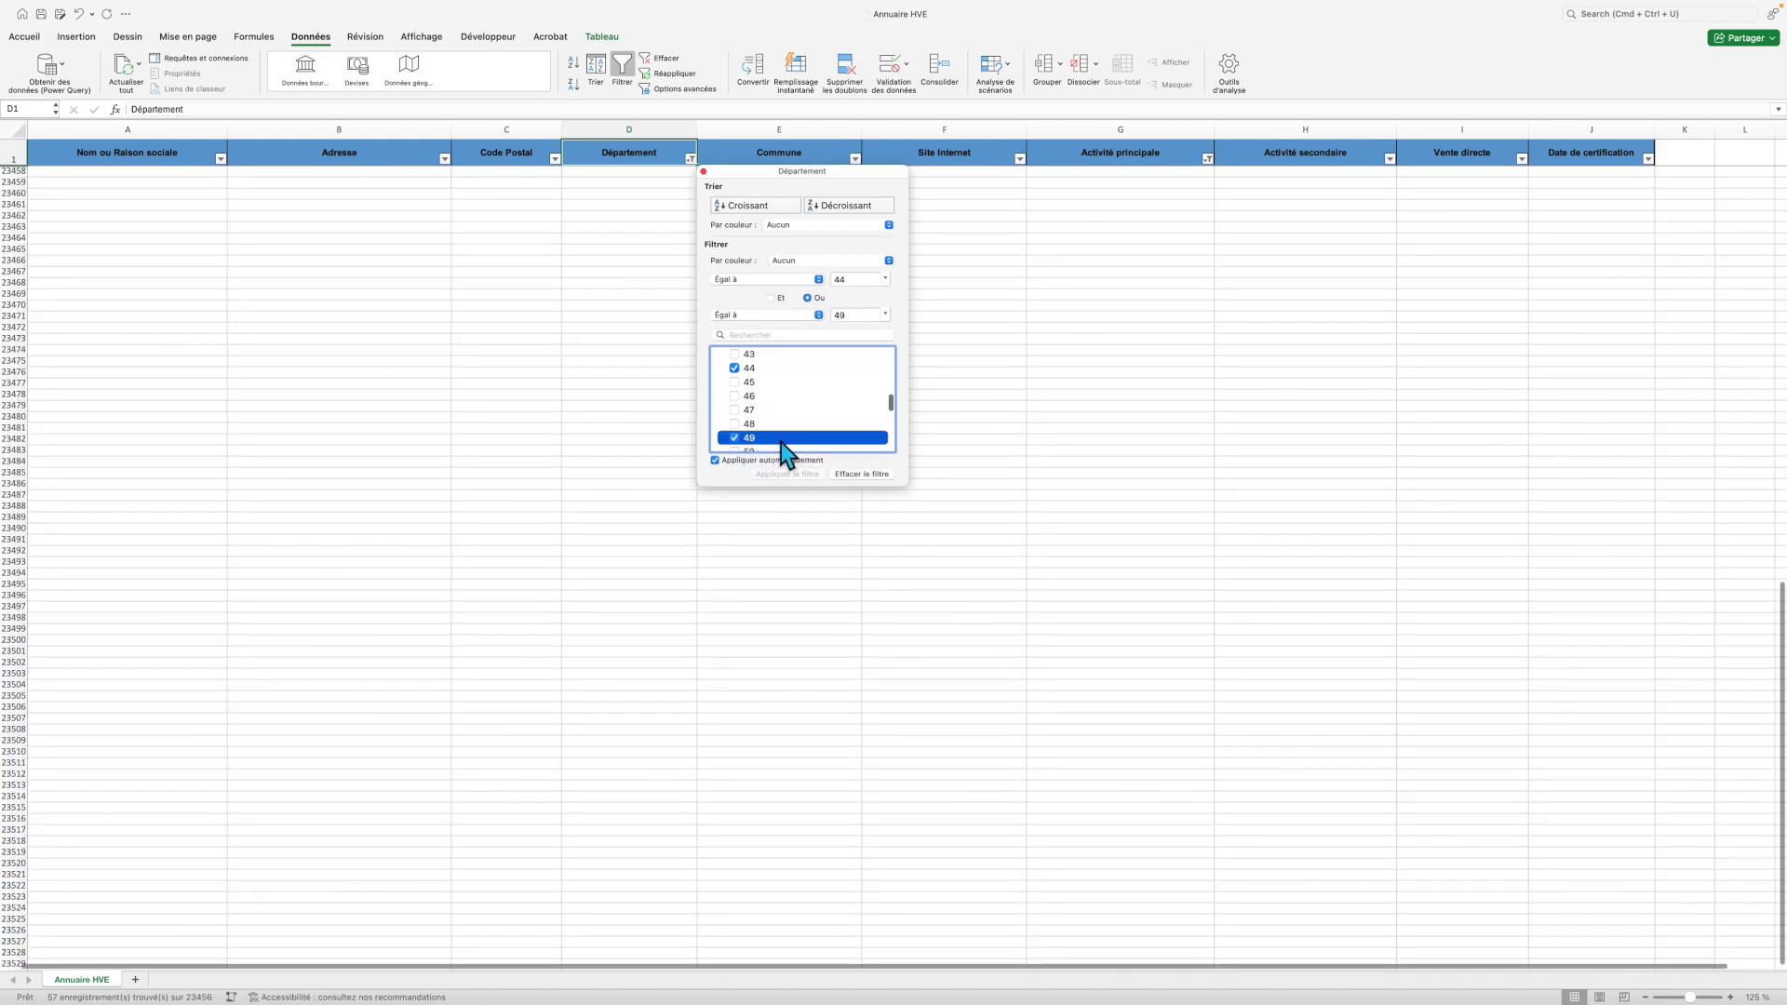
left_click(780, 441)
- Add departments 53, 72 and 85 to the Département filter and return to the first matching rows
scroll(763, 409, "down", 3)
left_click(742, 379)
left_click(740, 380)
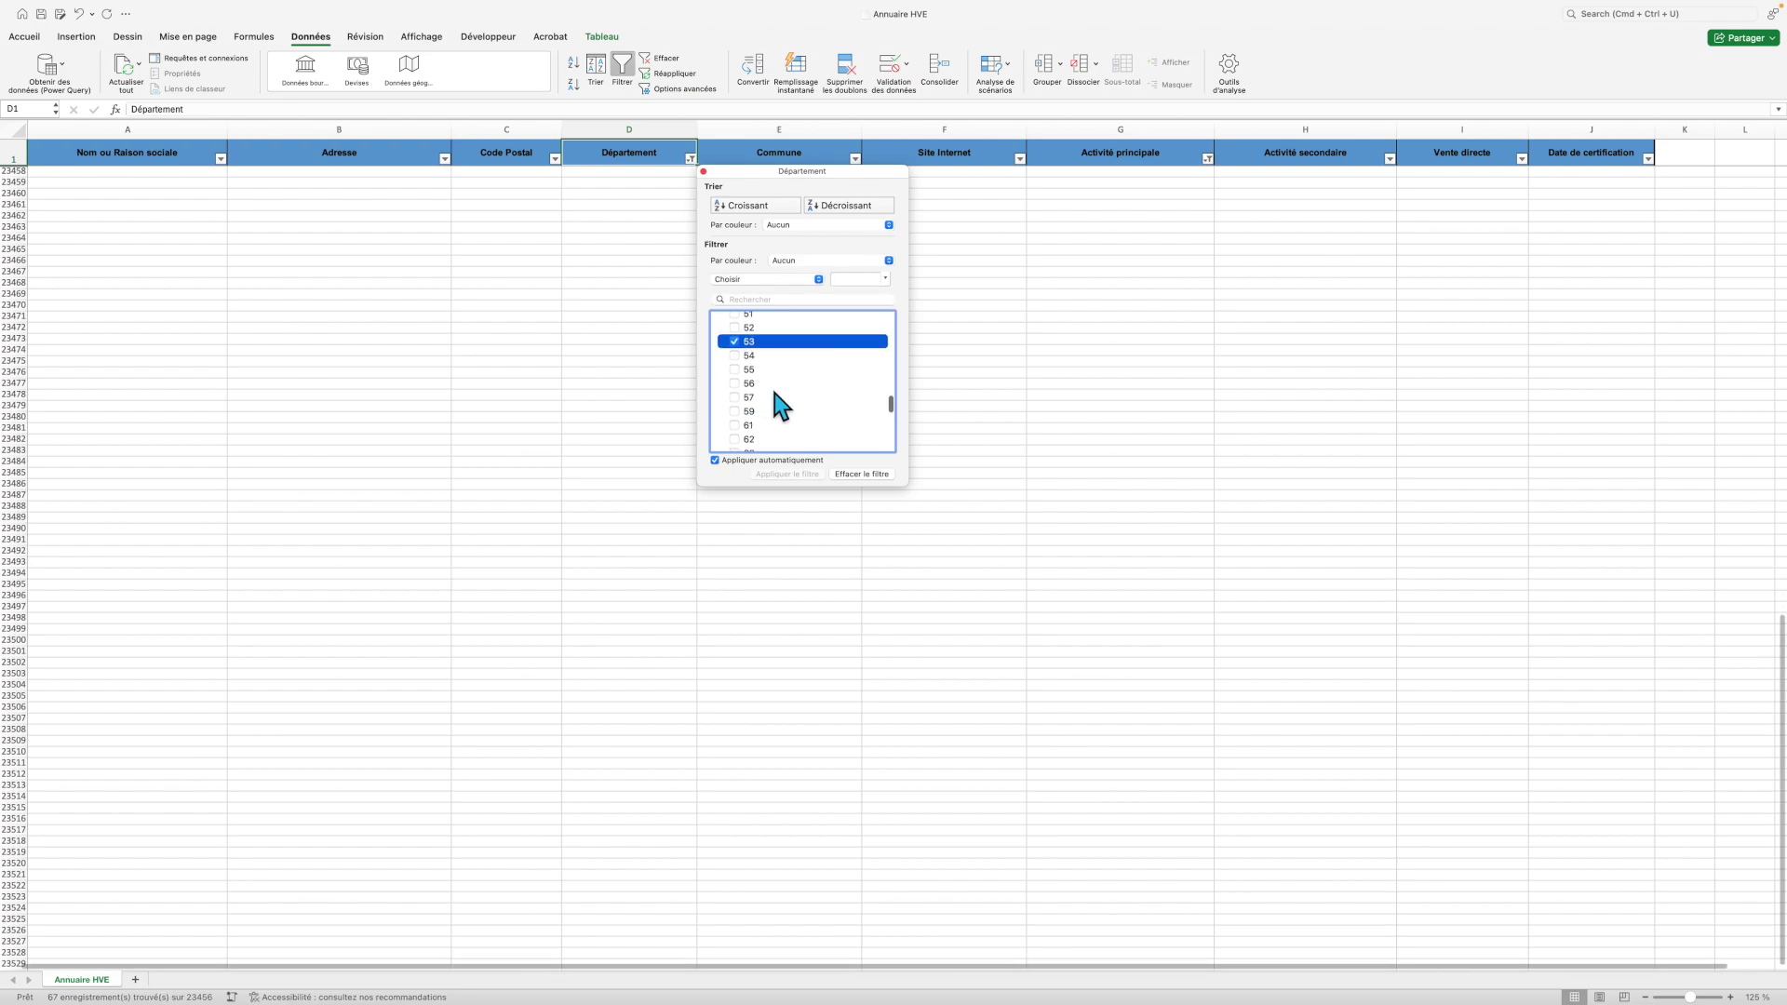
scroll(773, 384, "down", 3)
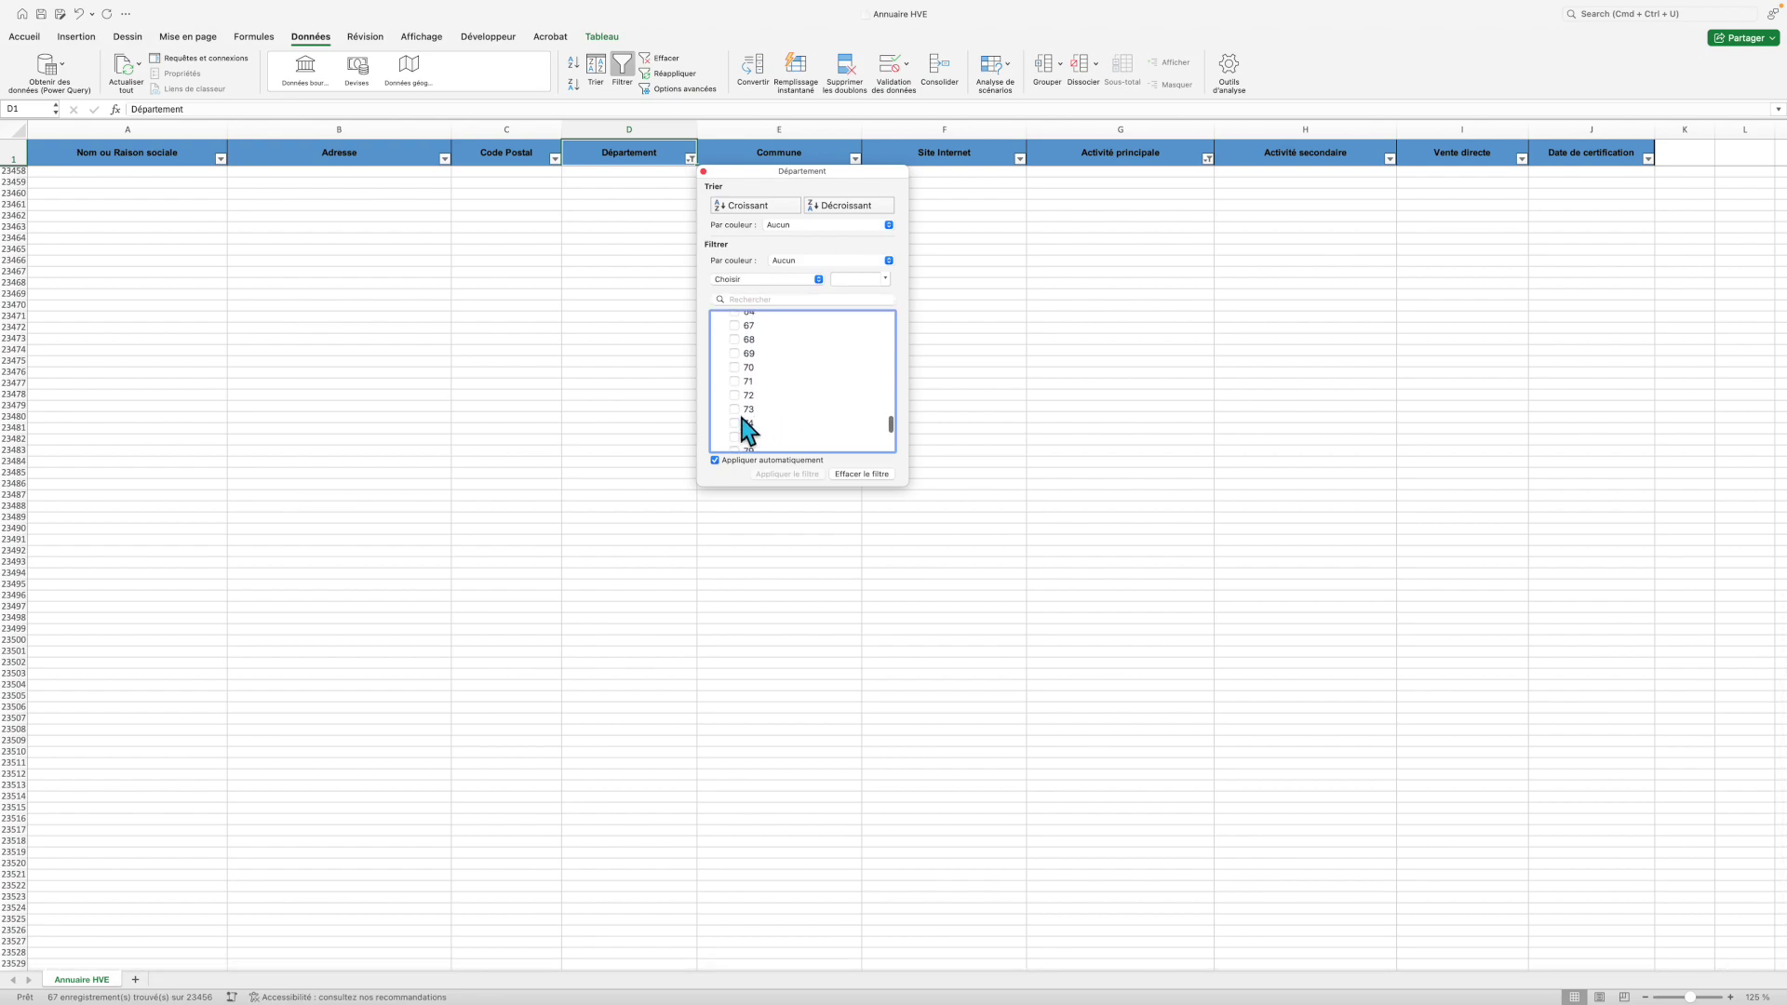
left_click(743, 396)
scroll(806, 410, "down", 1)
scroll(804, 410, "down", 3)
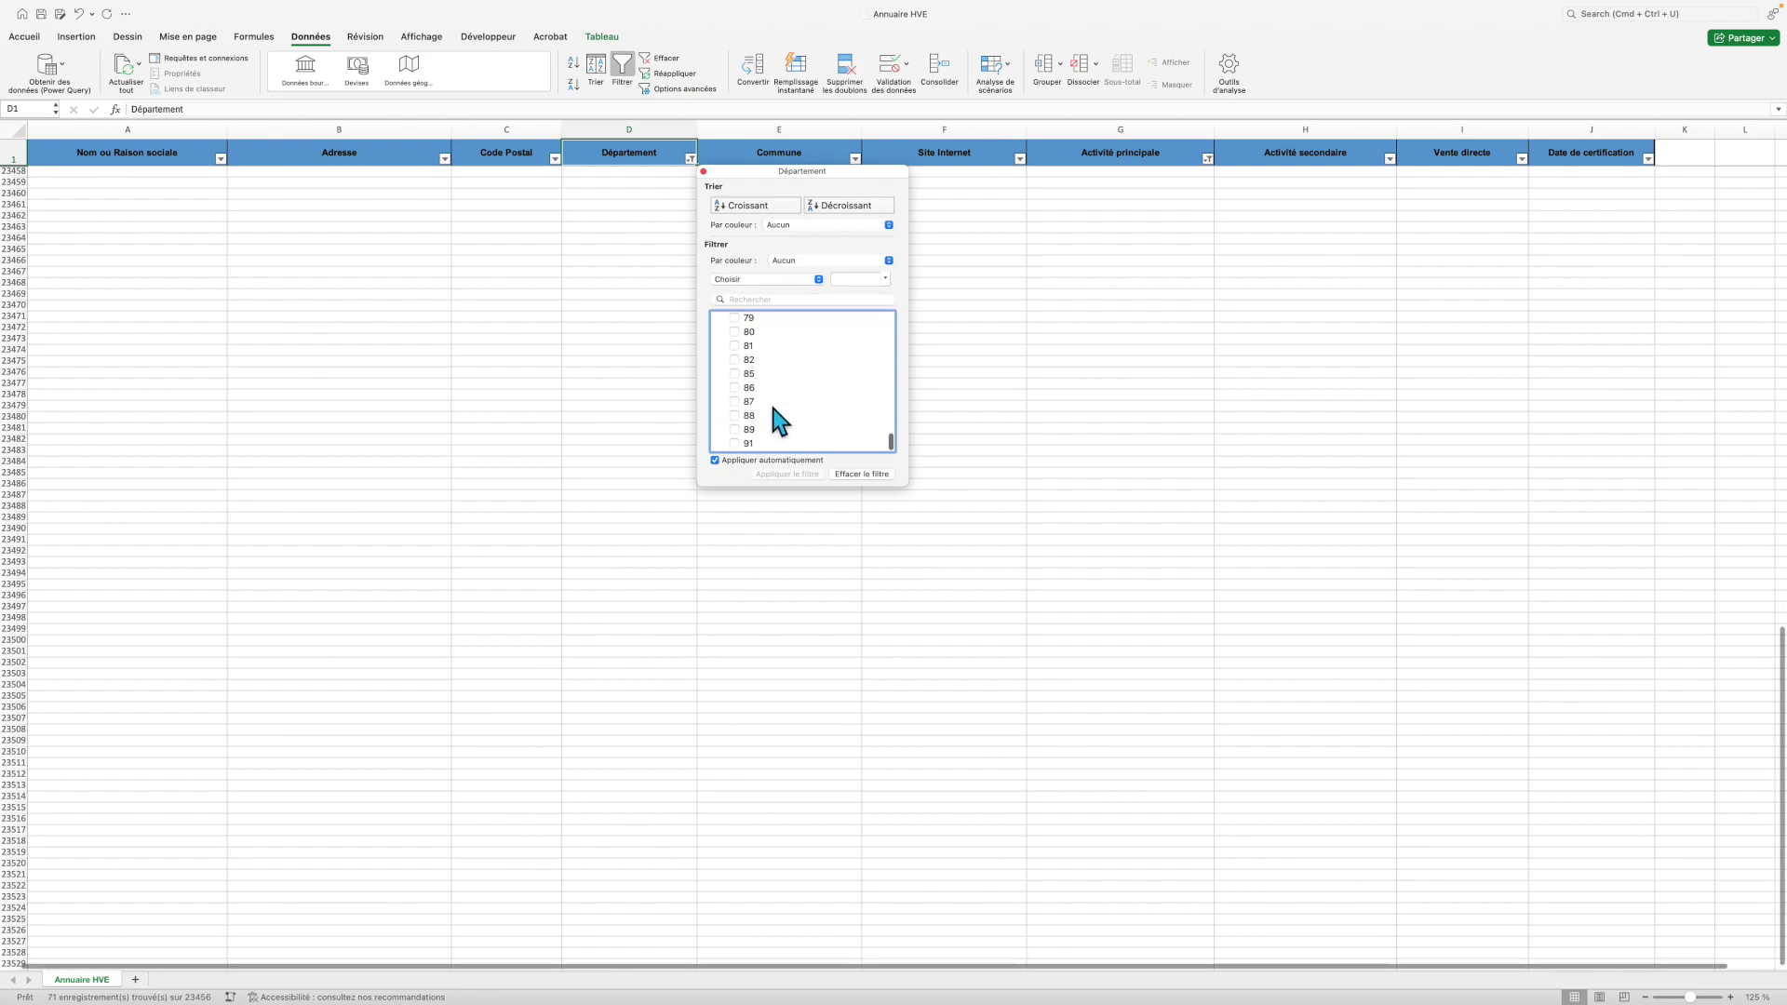
left_click(742, 377)
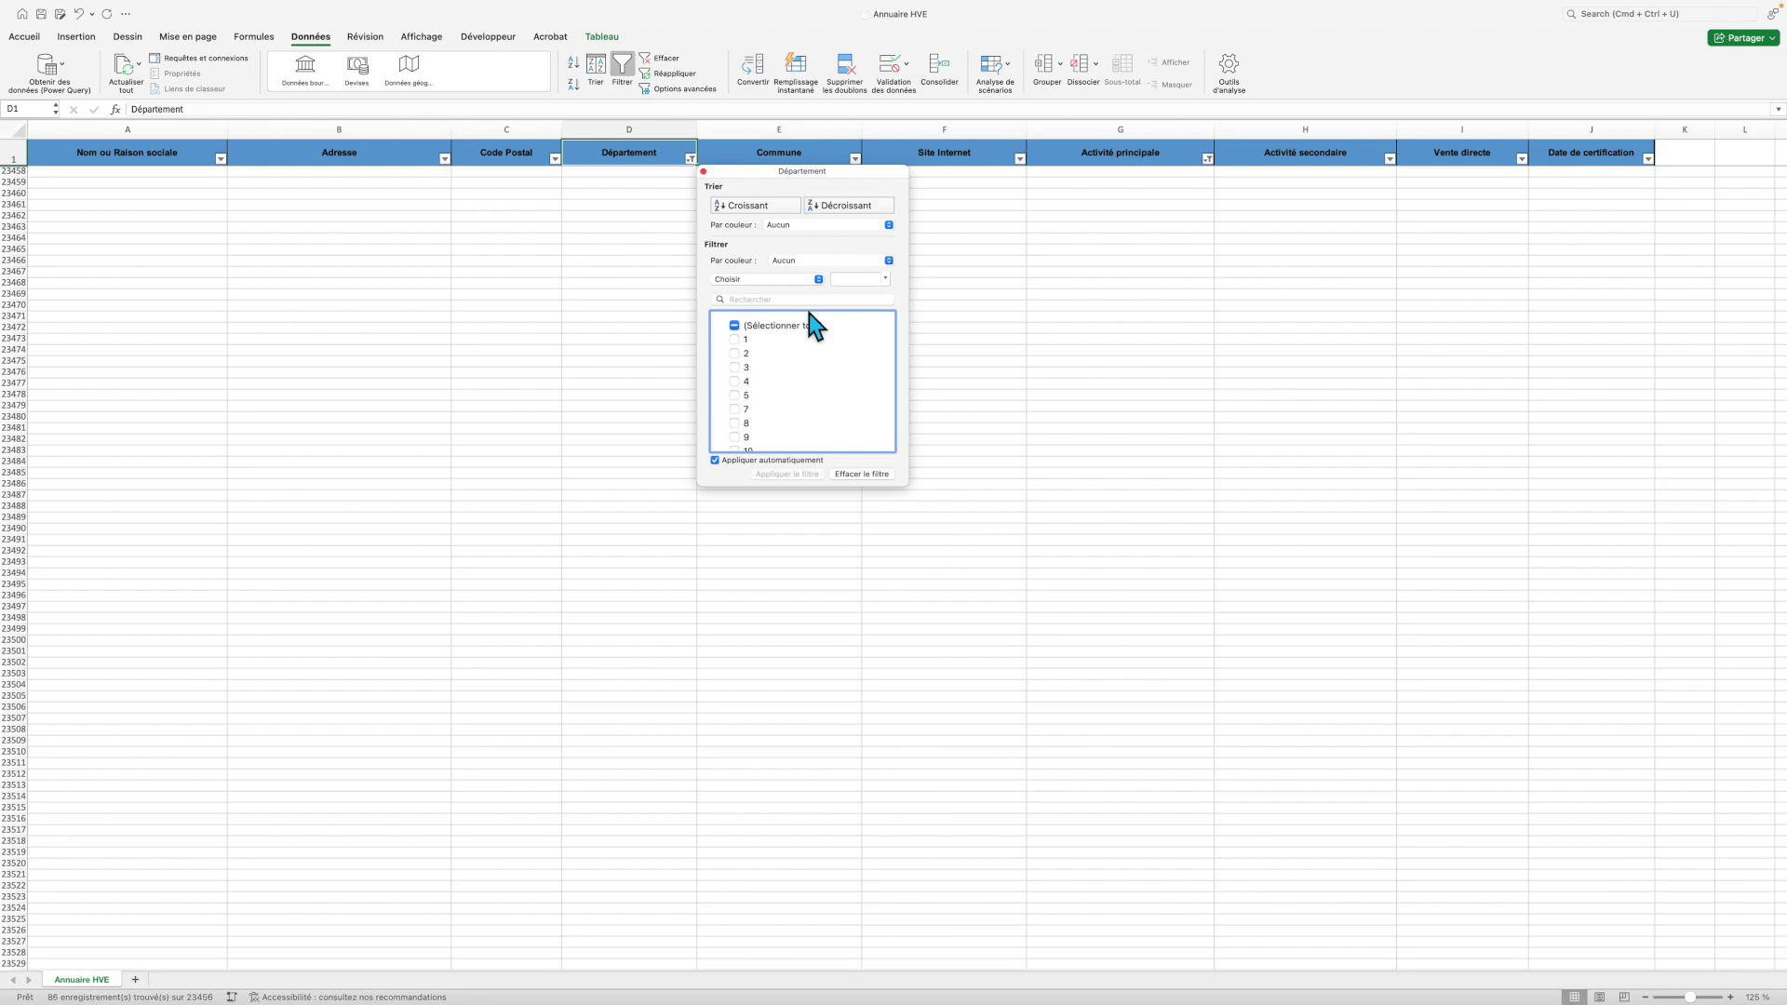
left_click(702, 171)
scroll(633, 260, "up", 15)
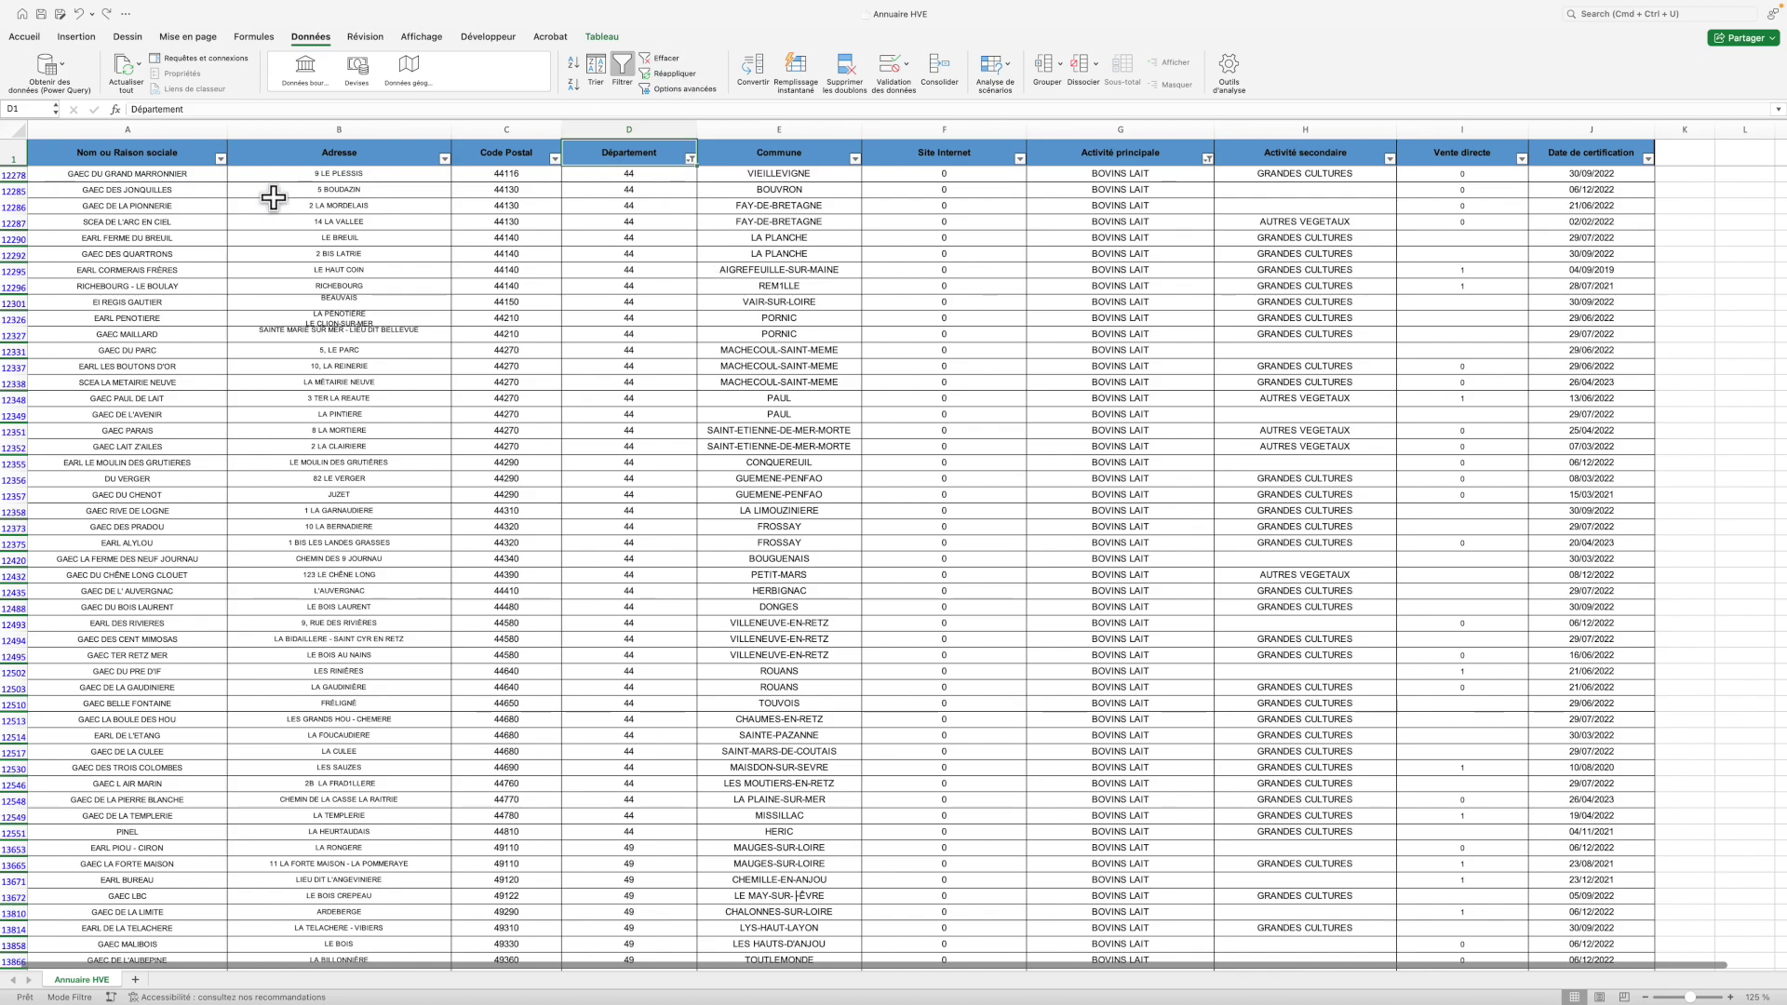
- Copy the entire filtered Annuaire HVE sheet
left_click(12, 124)
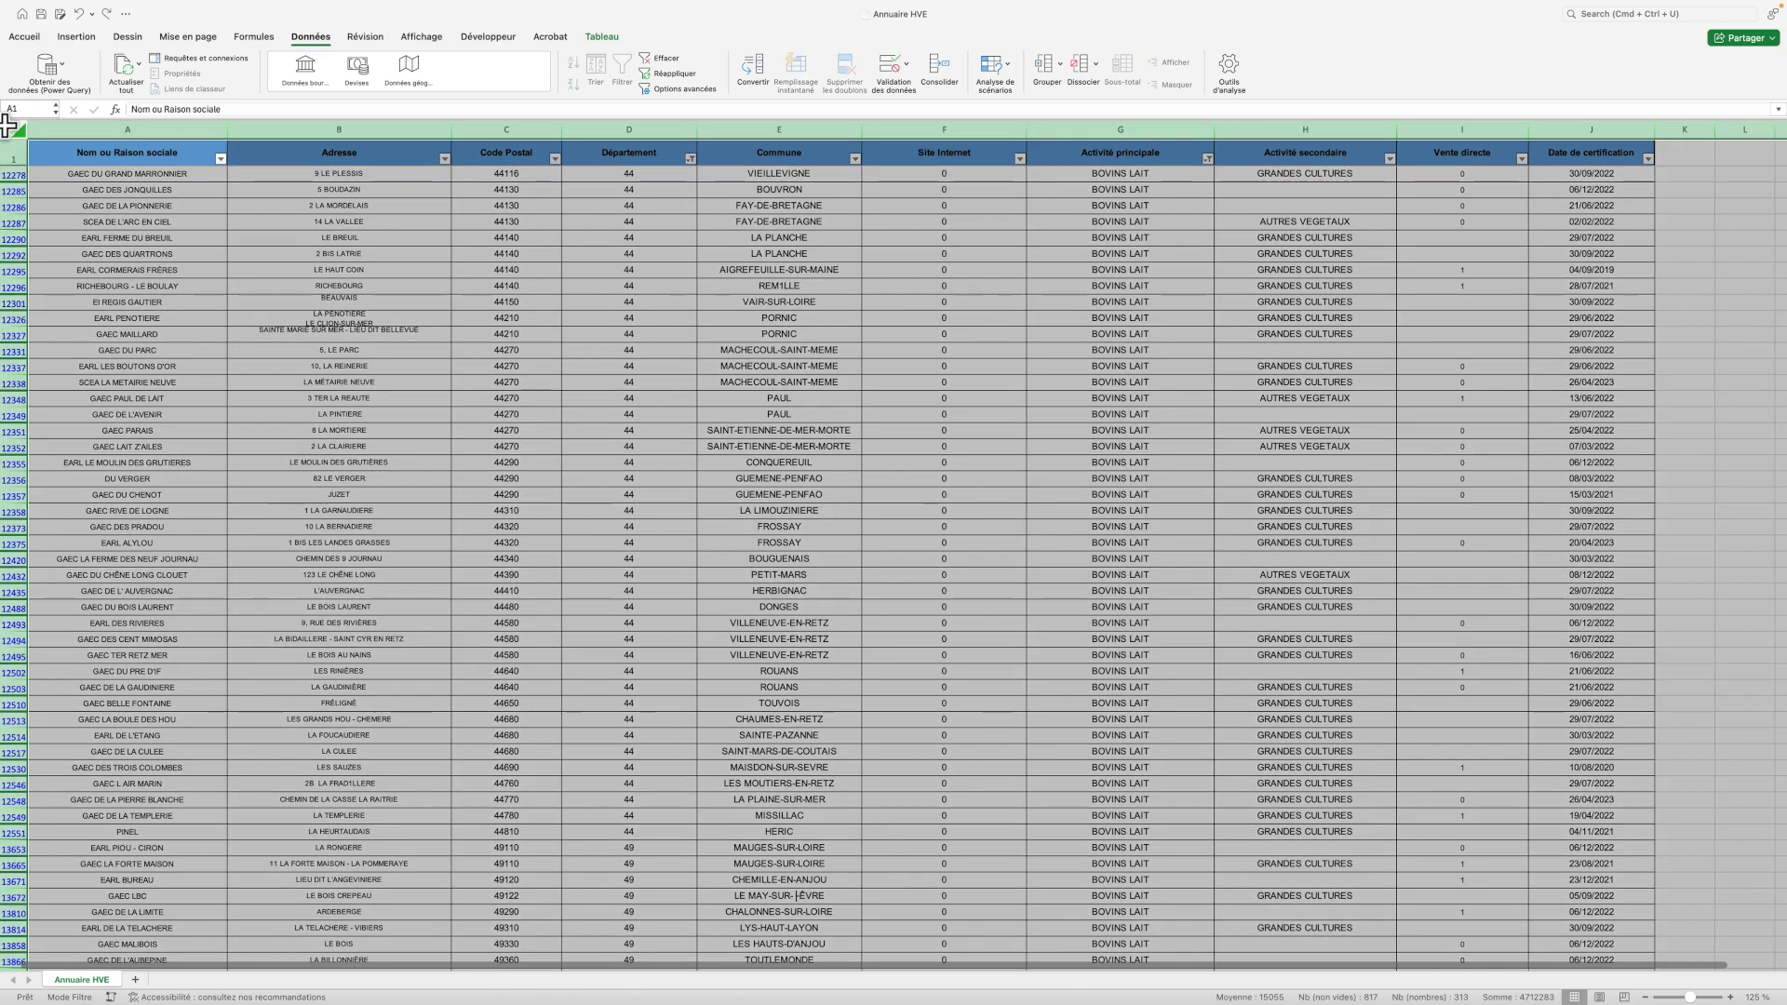
key("super+c")
mouse_move(313, 986)
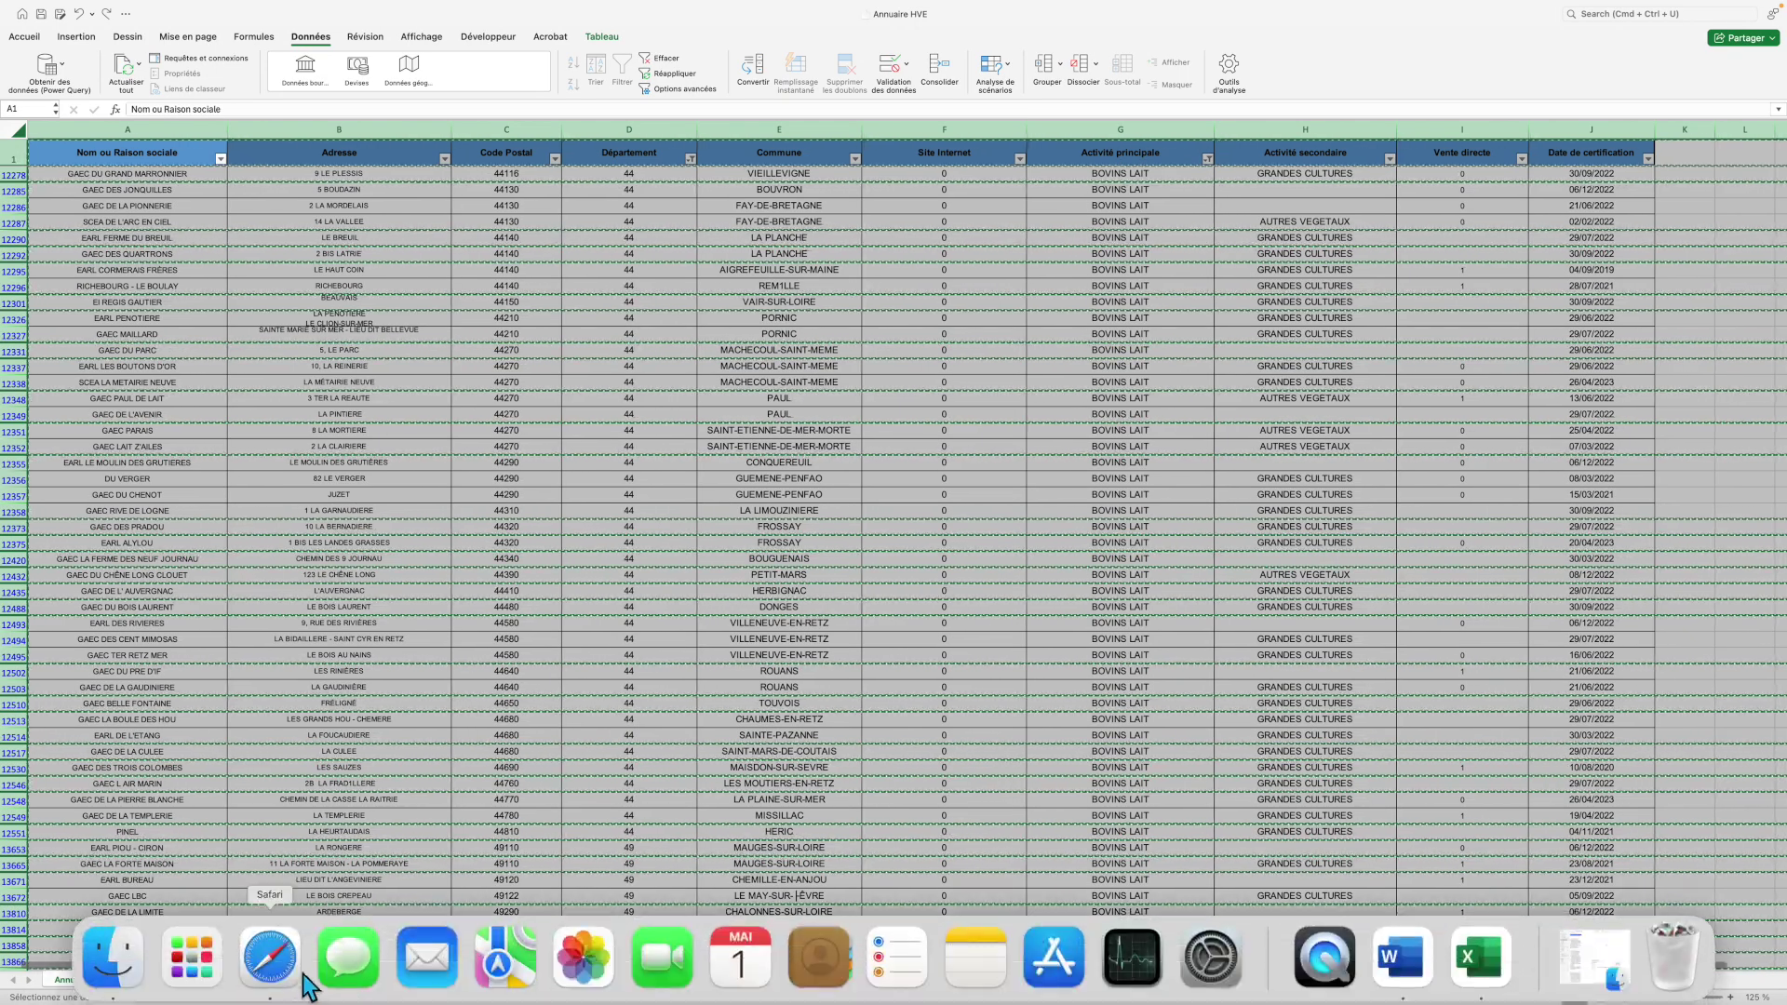
- Rename the sheet Feuil1 as BOVINS LAIT PDL
left_click(135, 979)
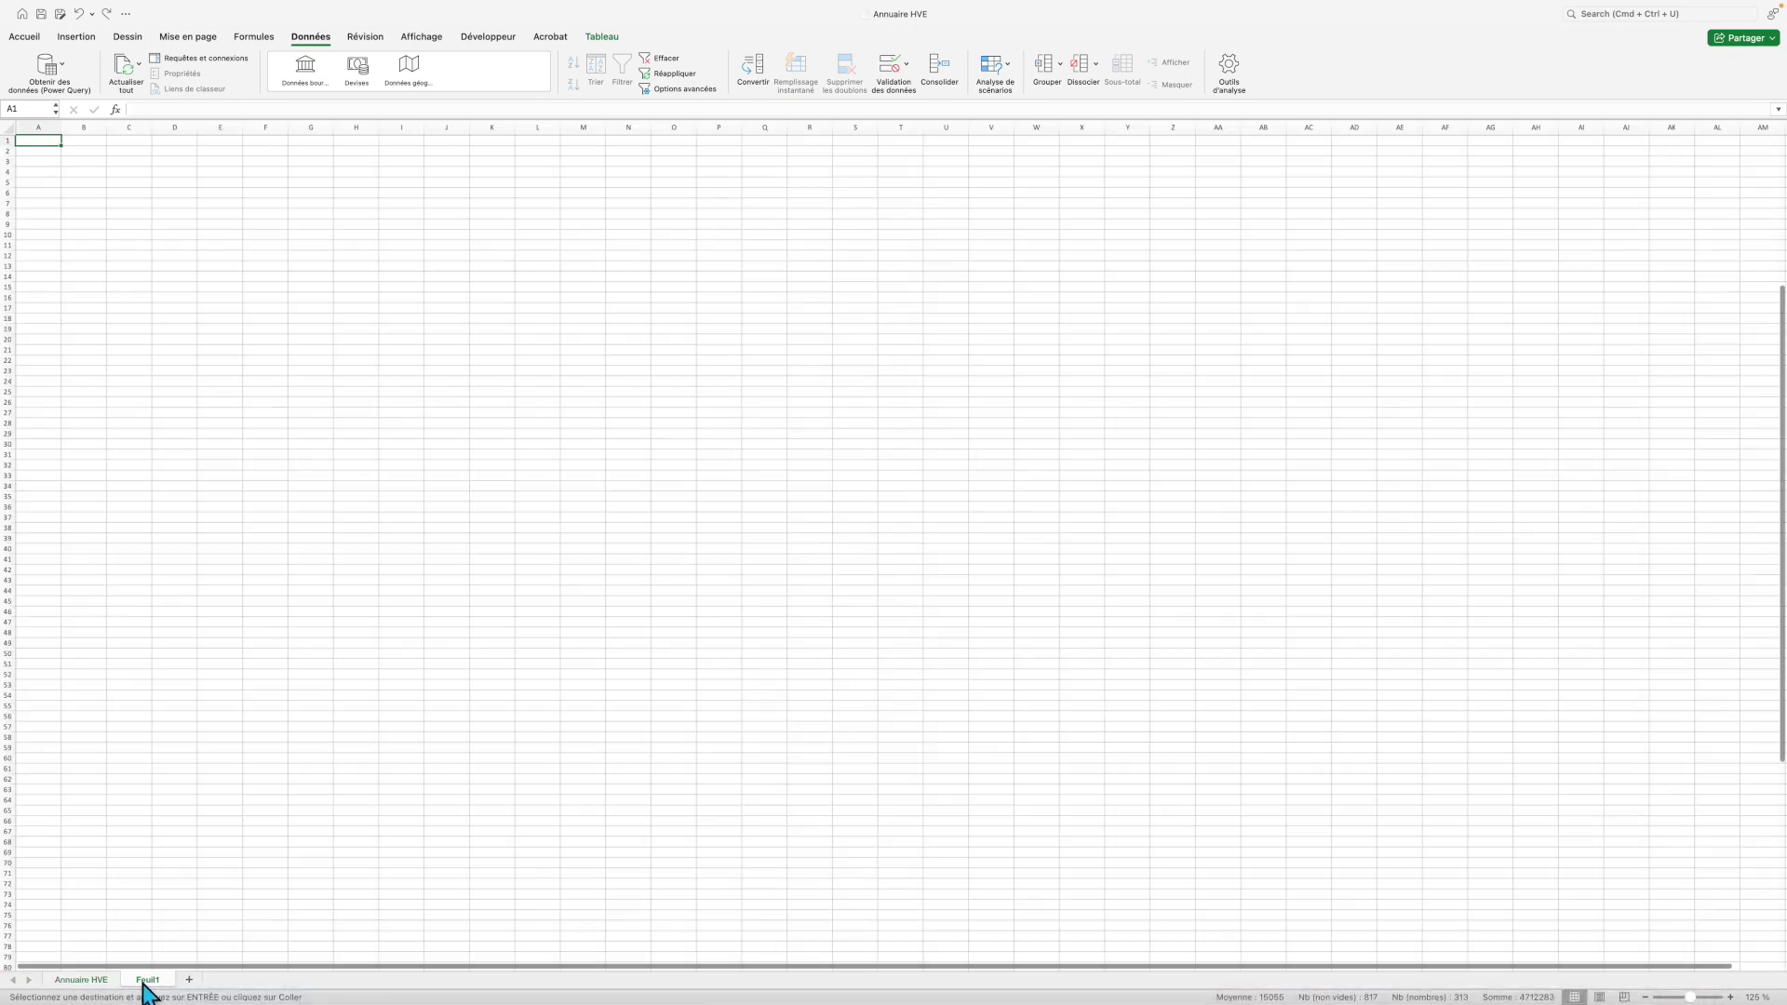
double_click(151, 982)
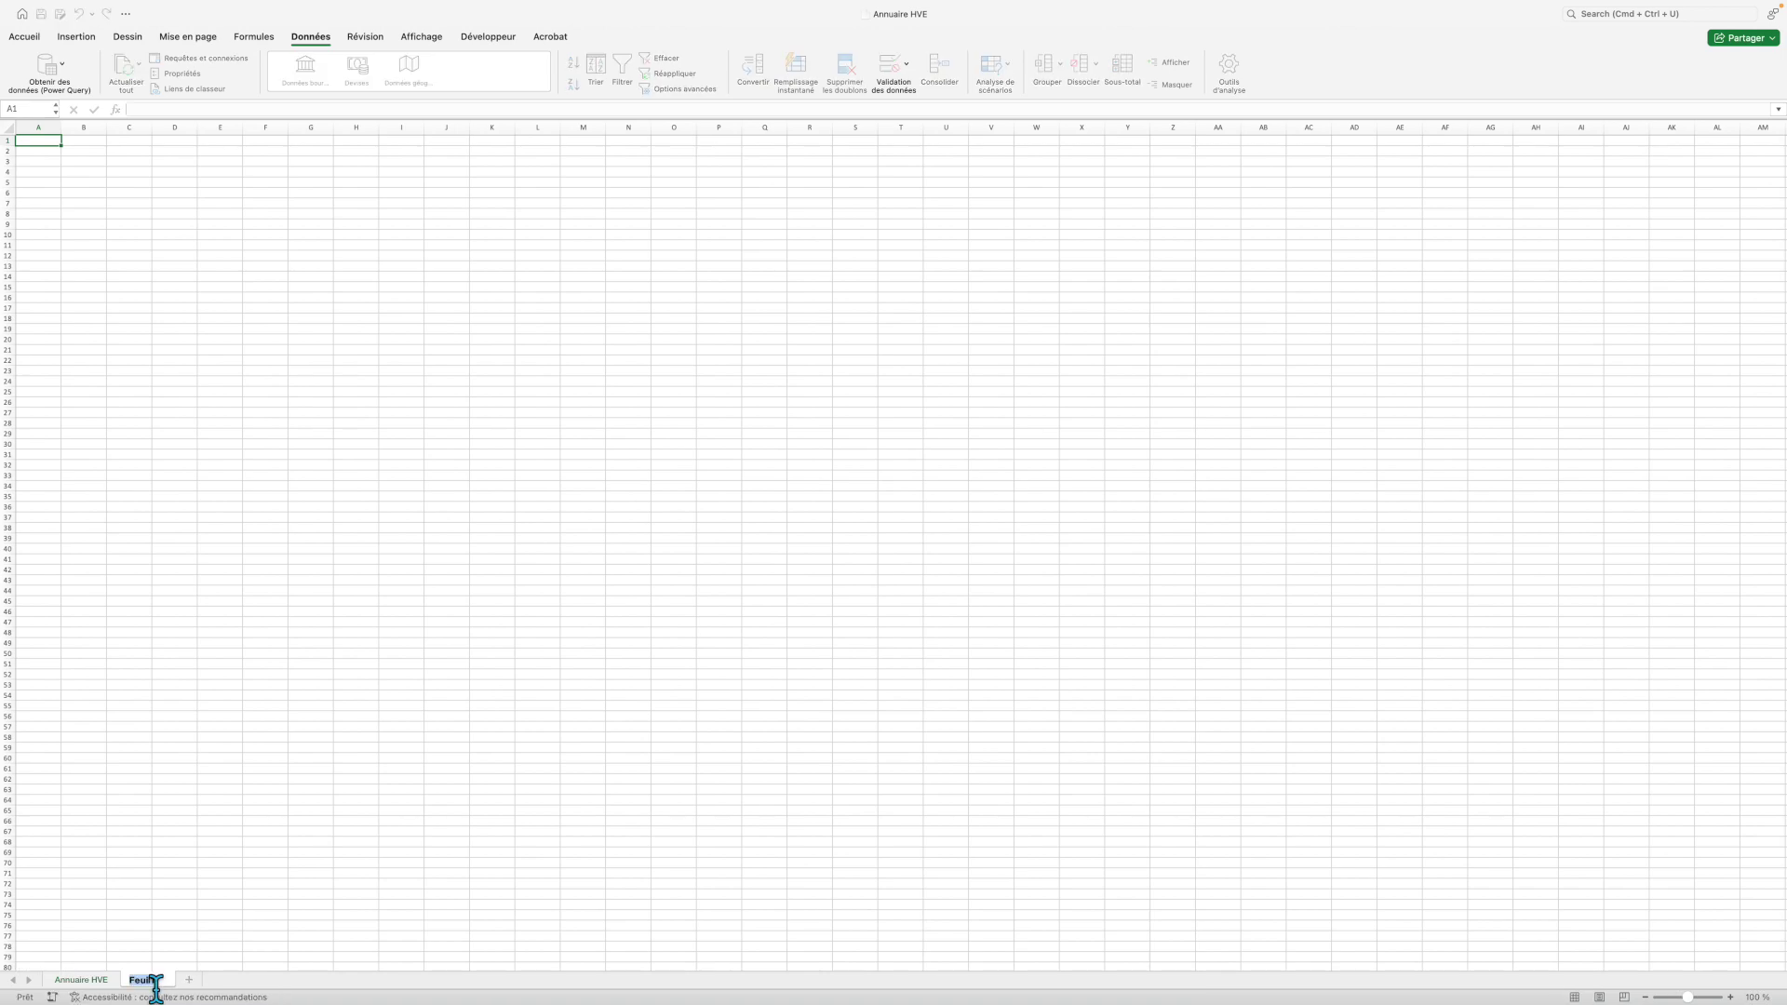
type("BOVINS LAIT PDF")
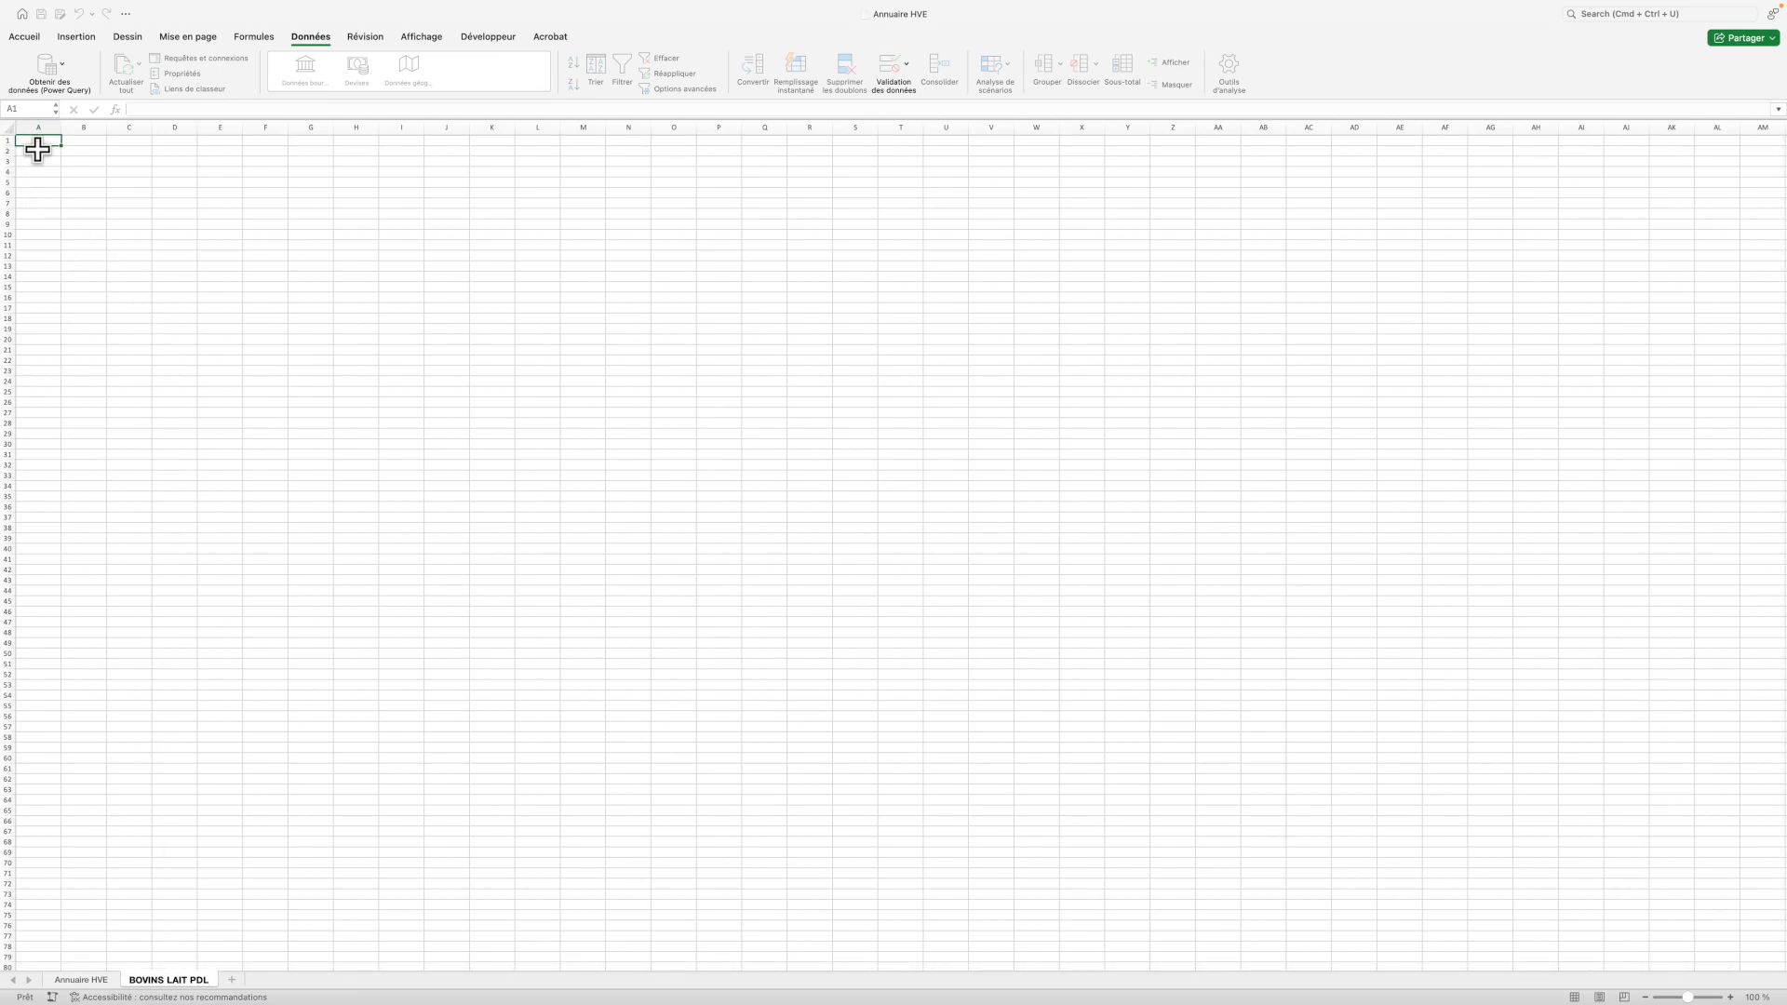
- Paste the copied farm list over the entire BOVINS LAIT PDL sheet, accepting the size mismatch, and review the pasted rows
left_click(8, 128)
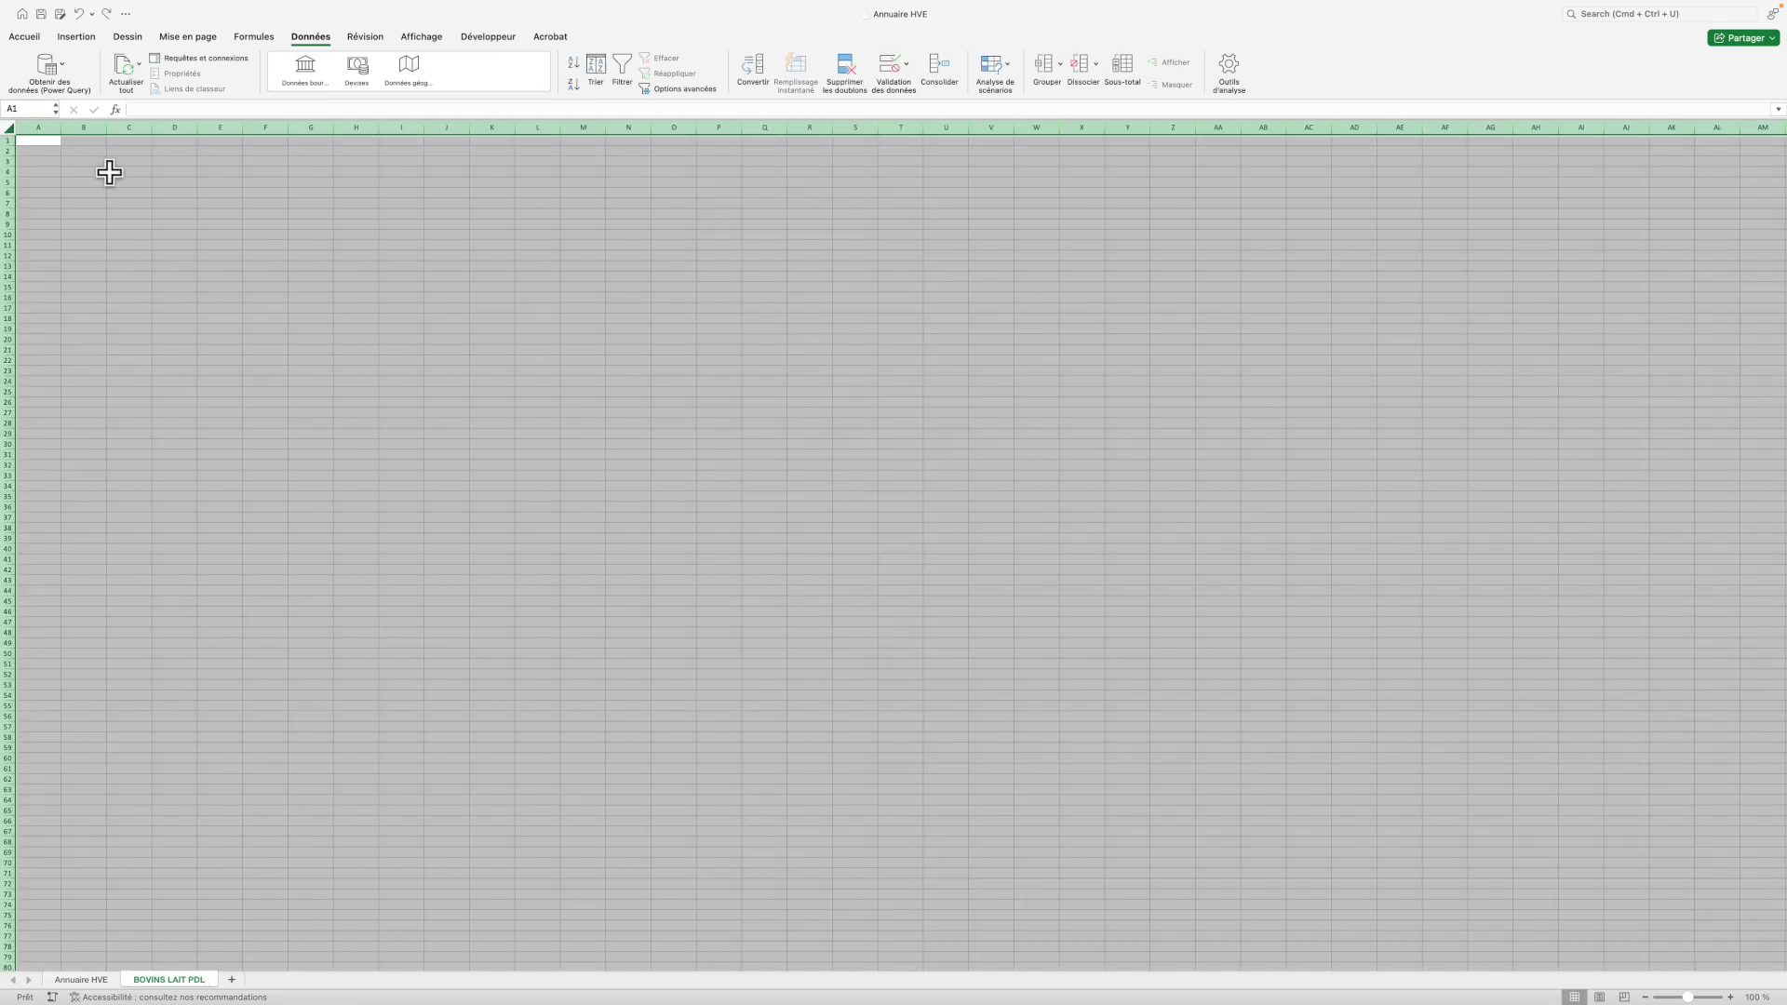
key("super+v")
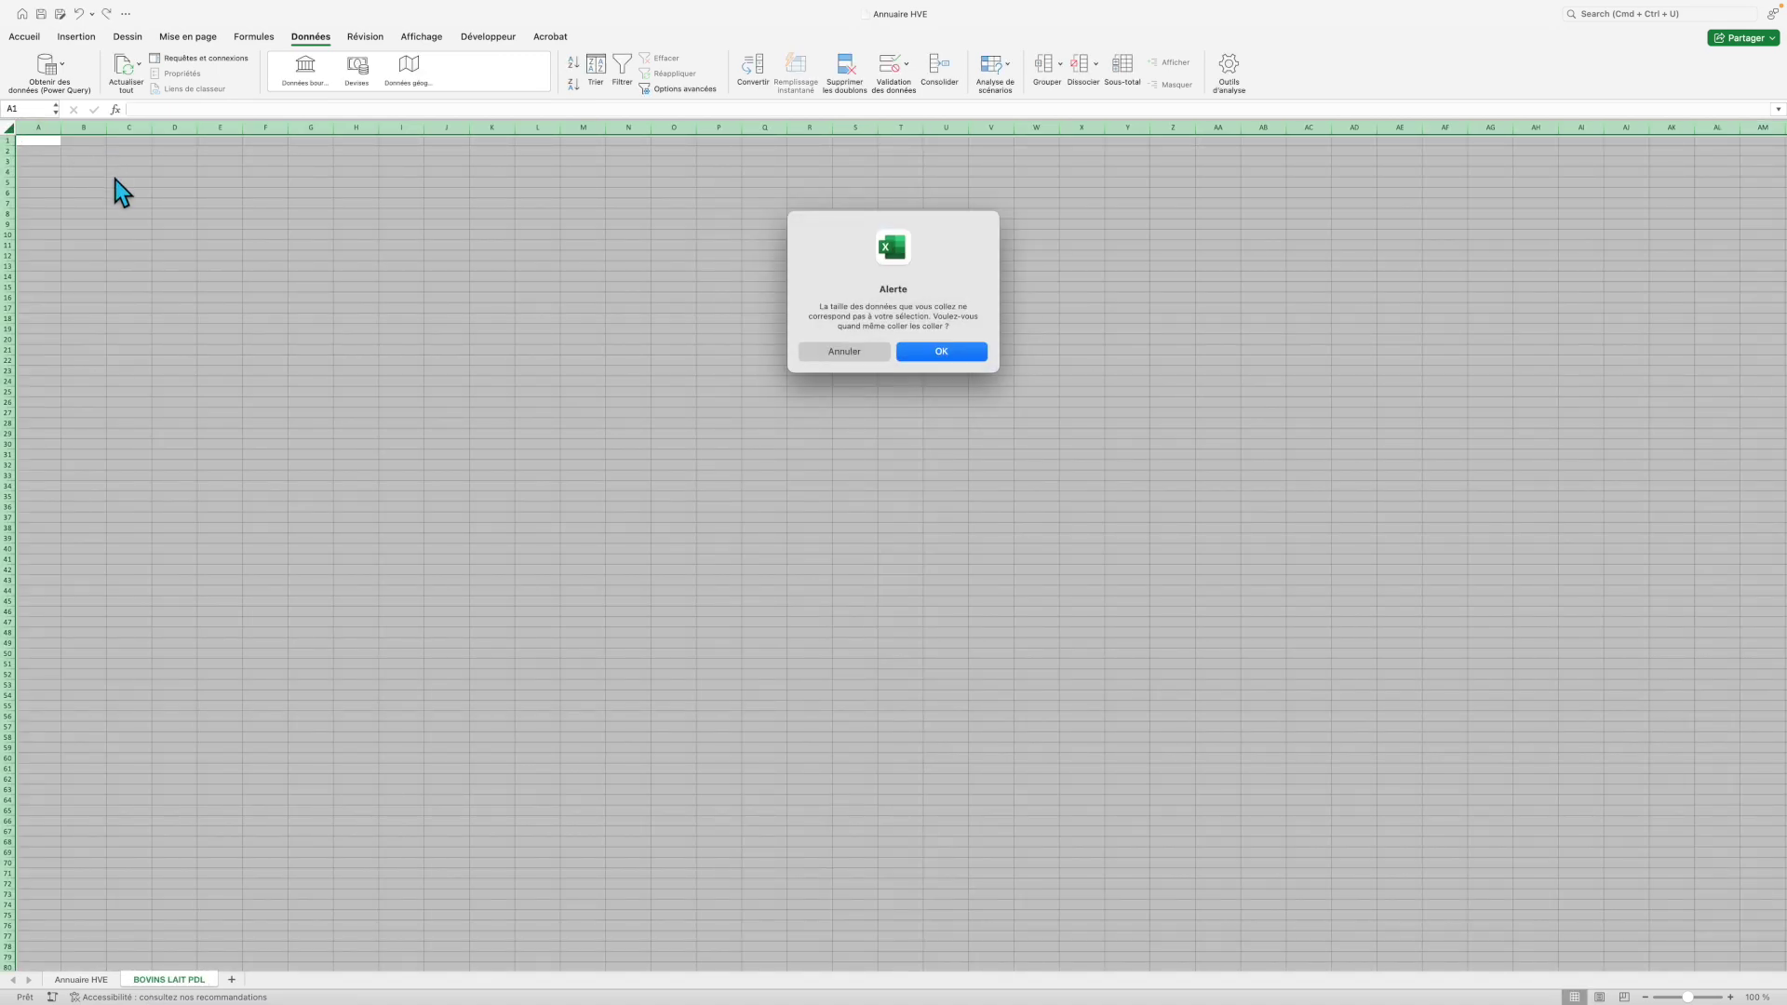
left_click(936, 351)
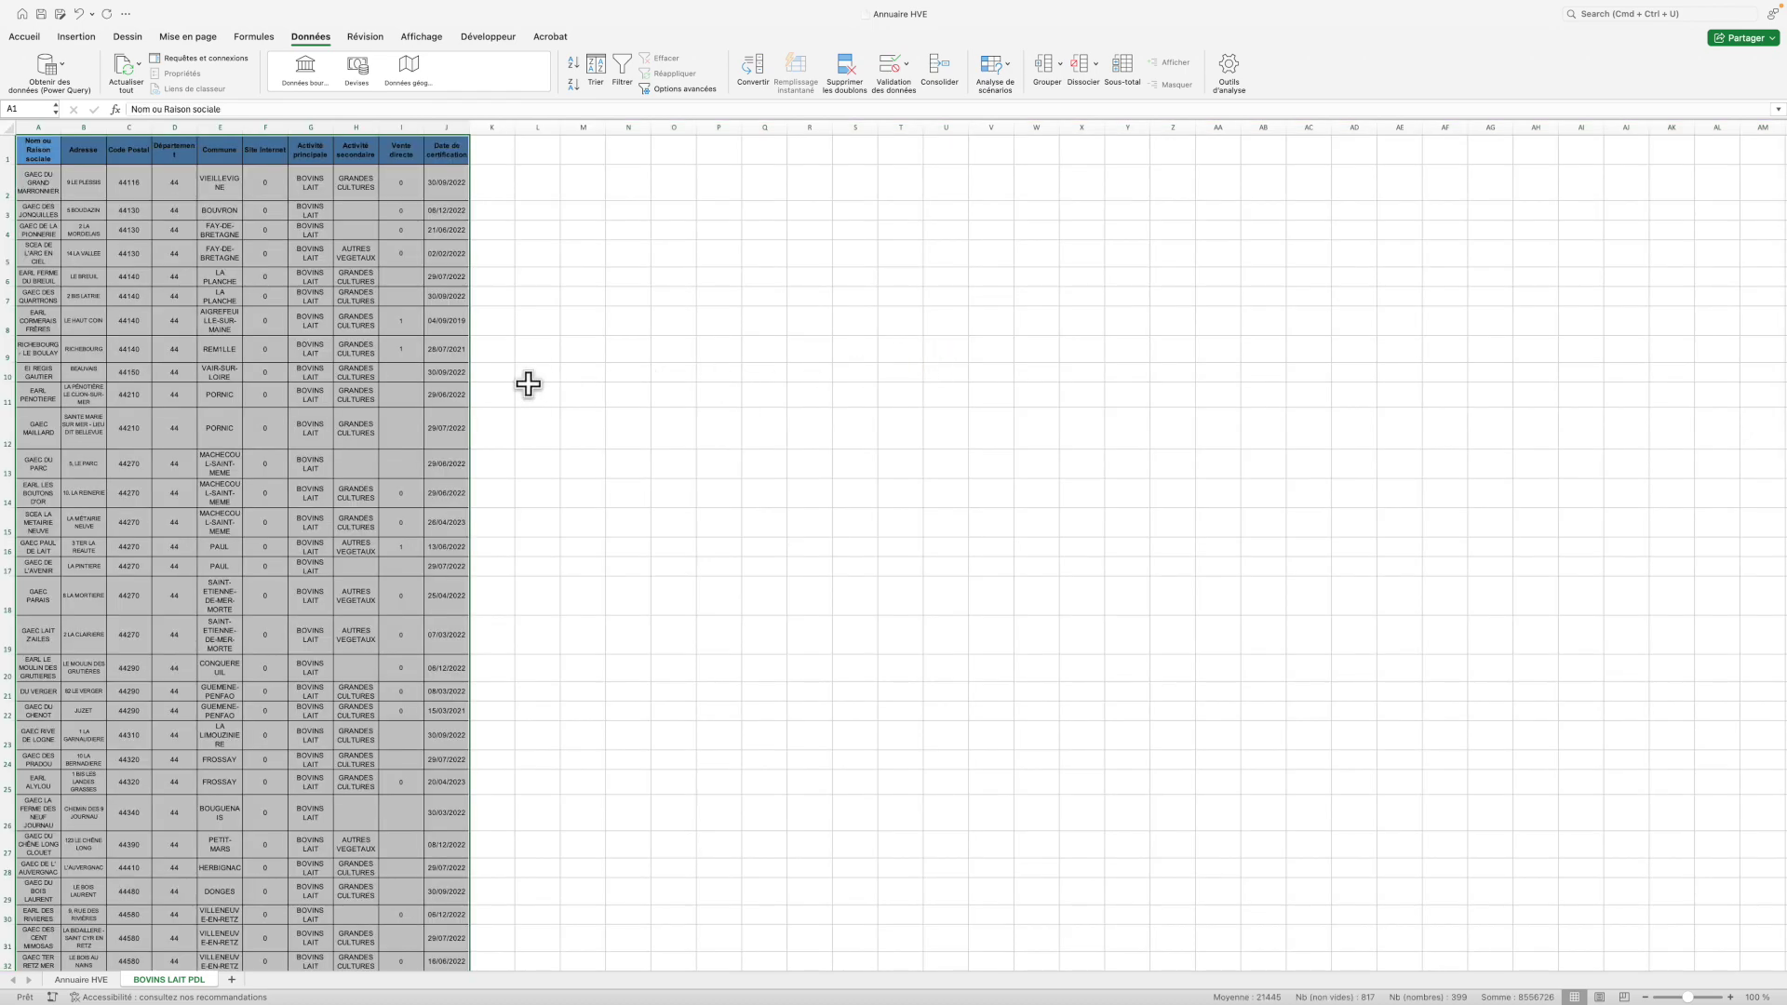
scroll(168, 436, "down", 2)
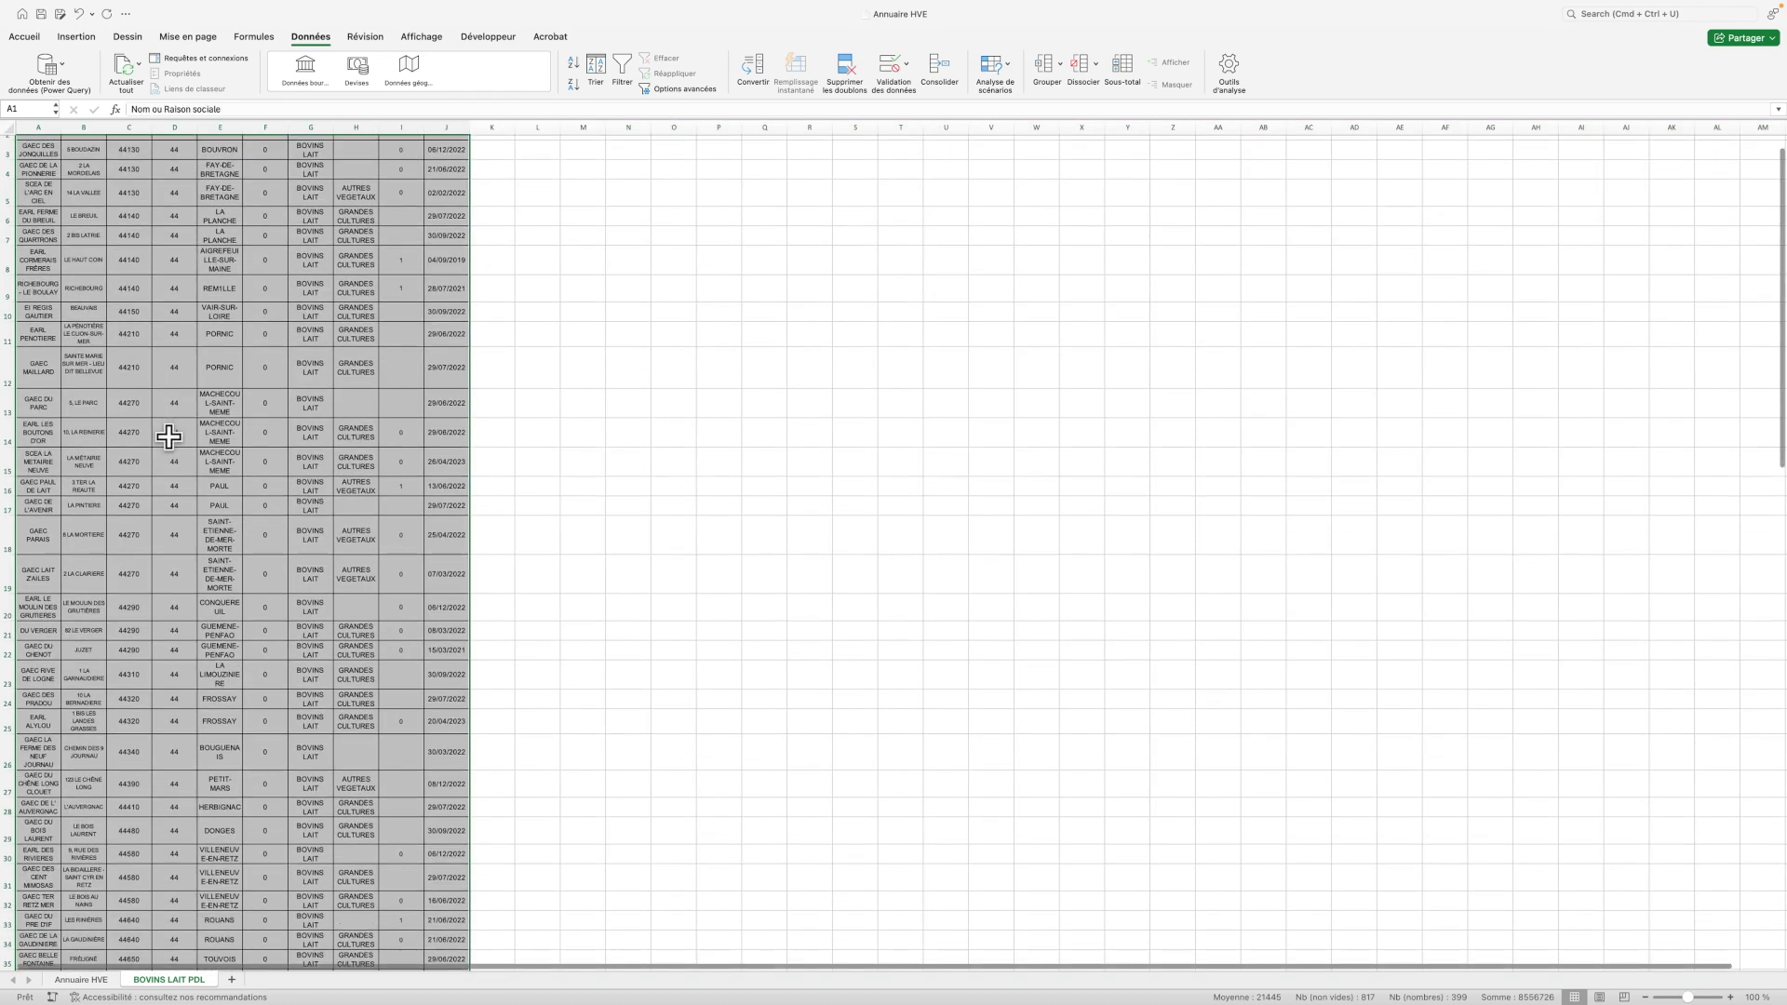
scroll(169, 437, "down", 15)
scroll(168, 437, "up", 14)
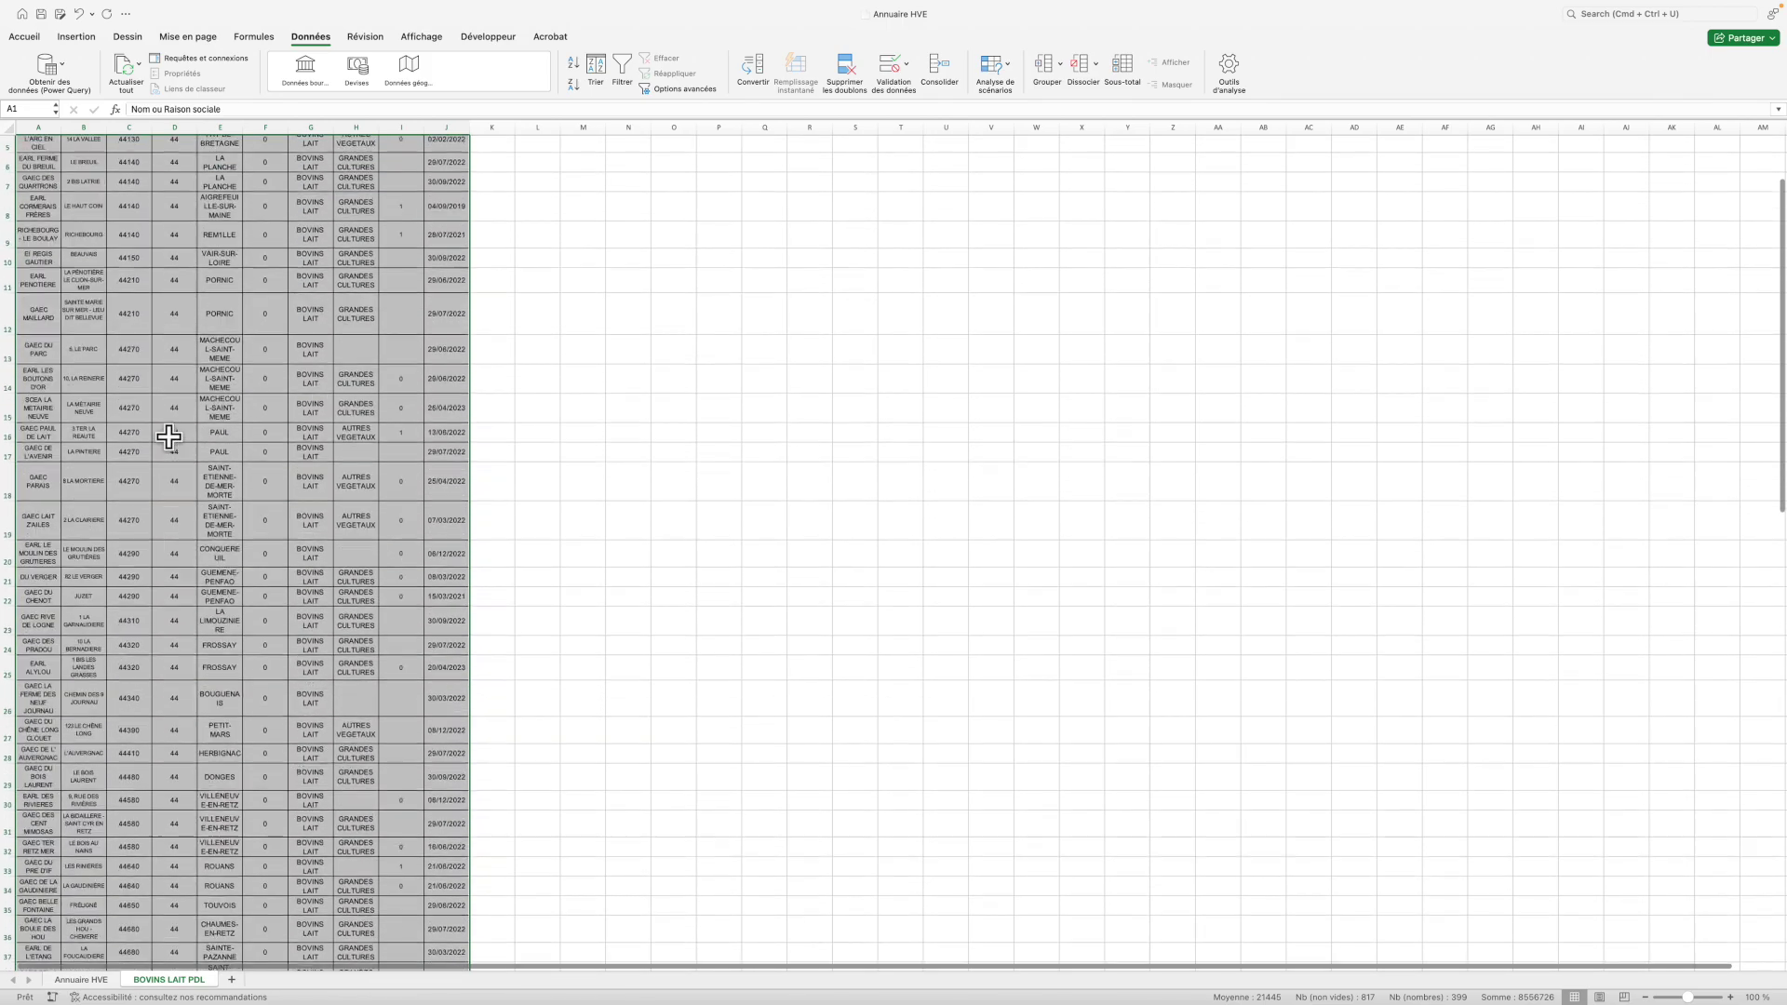
scroll(169, 436, "up", 4)
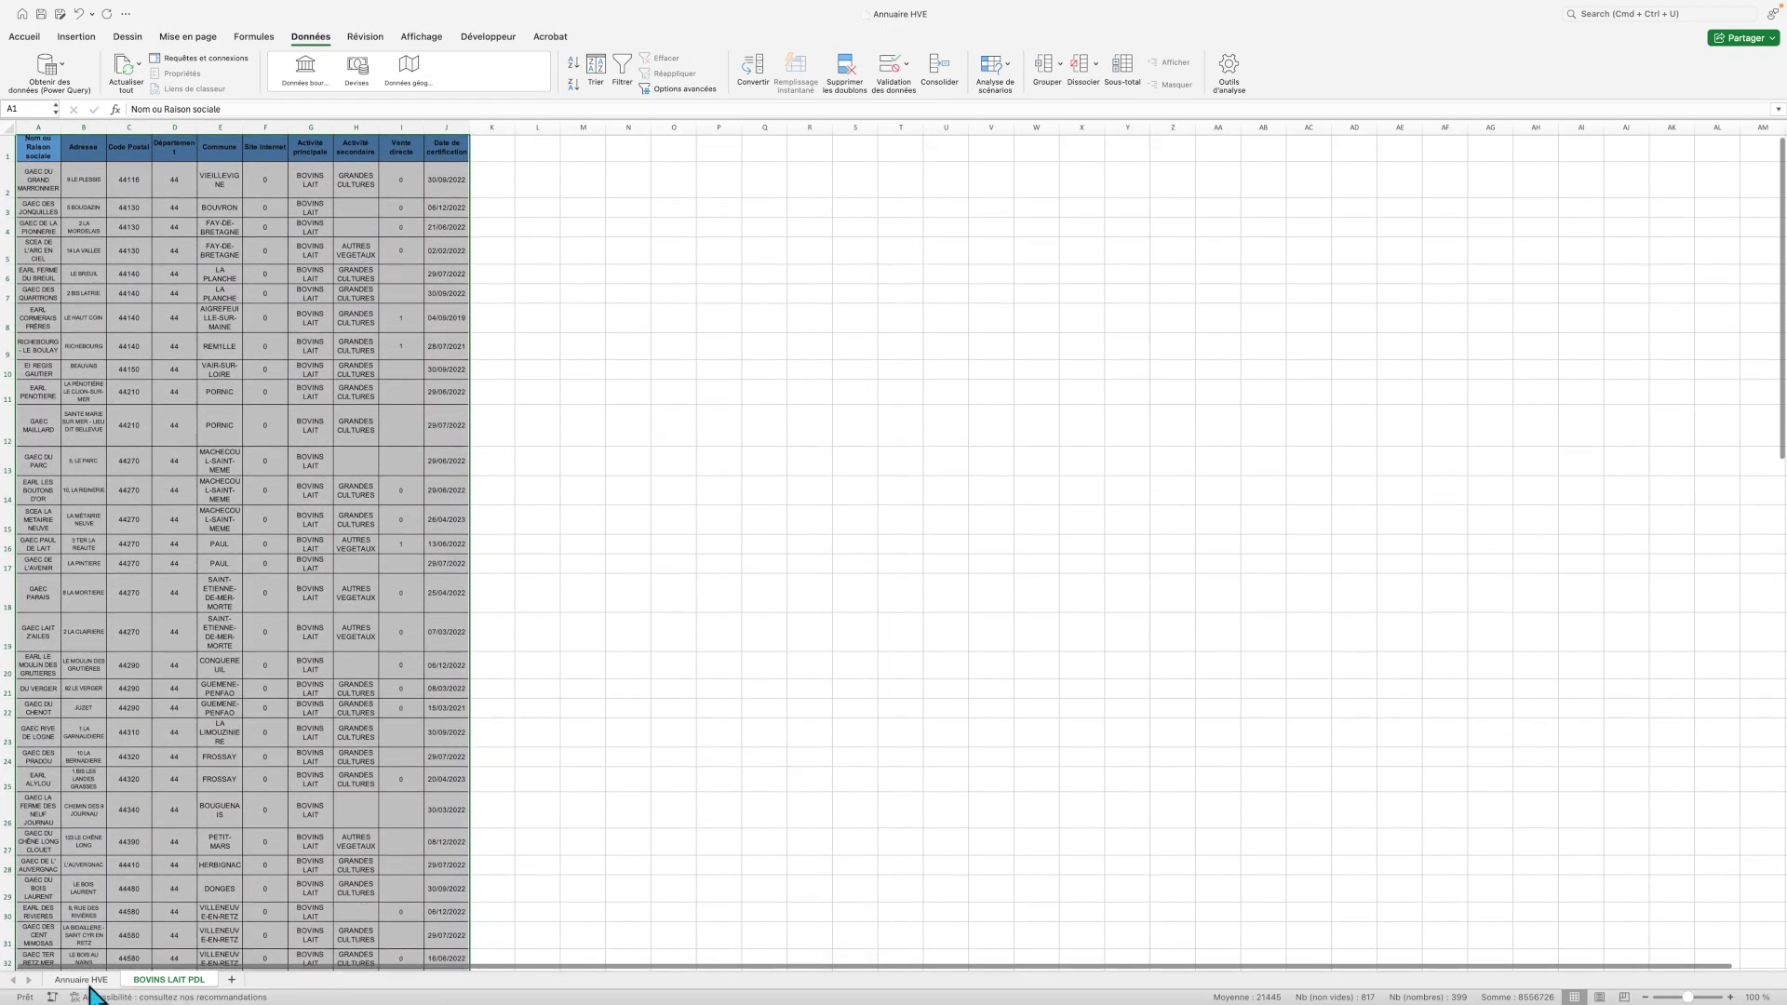
- Return to the Annuaire HVE sheet and clear all of its filters
left_click(83, 981)
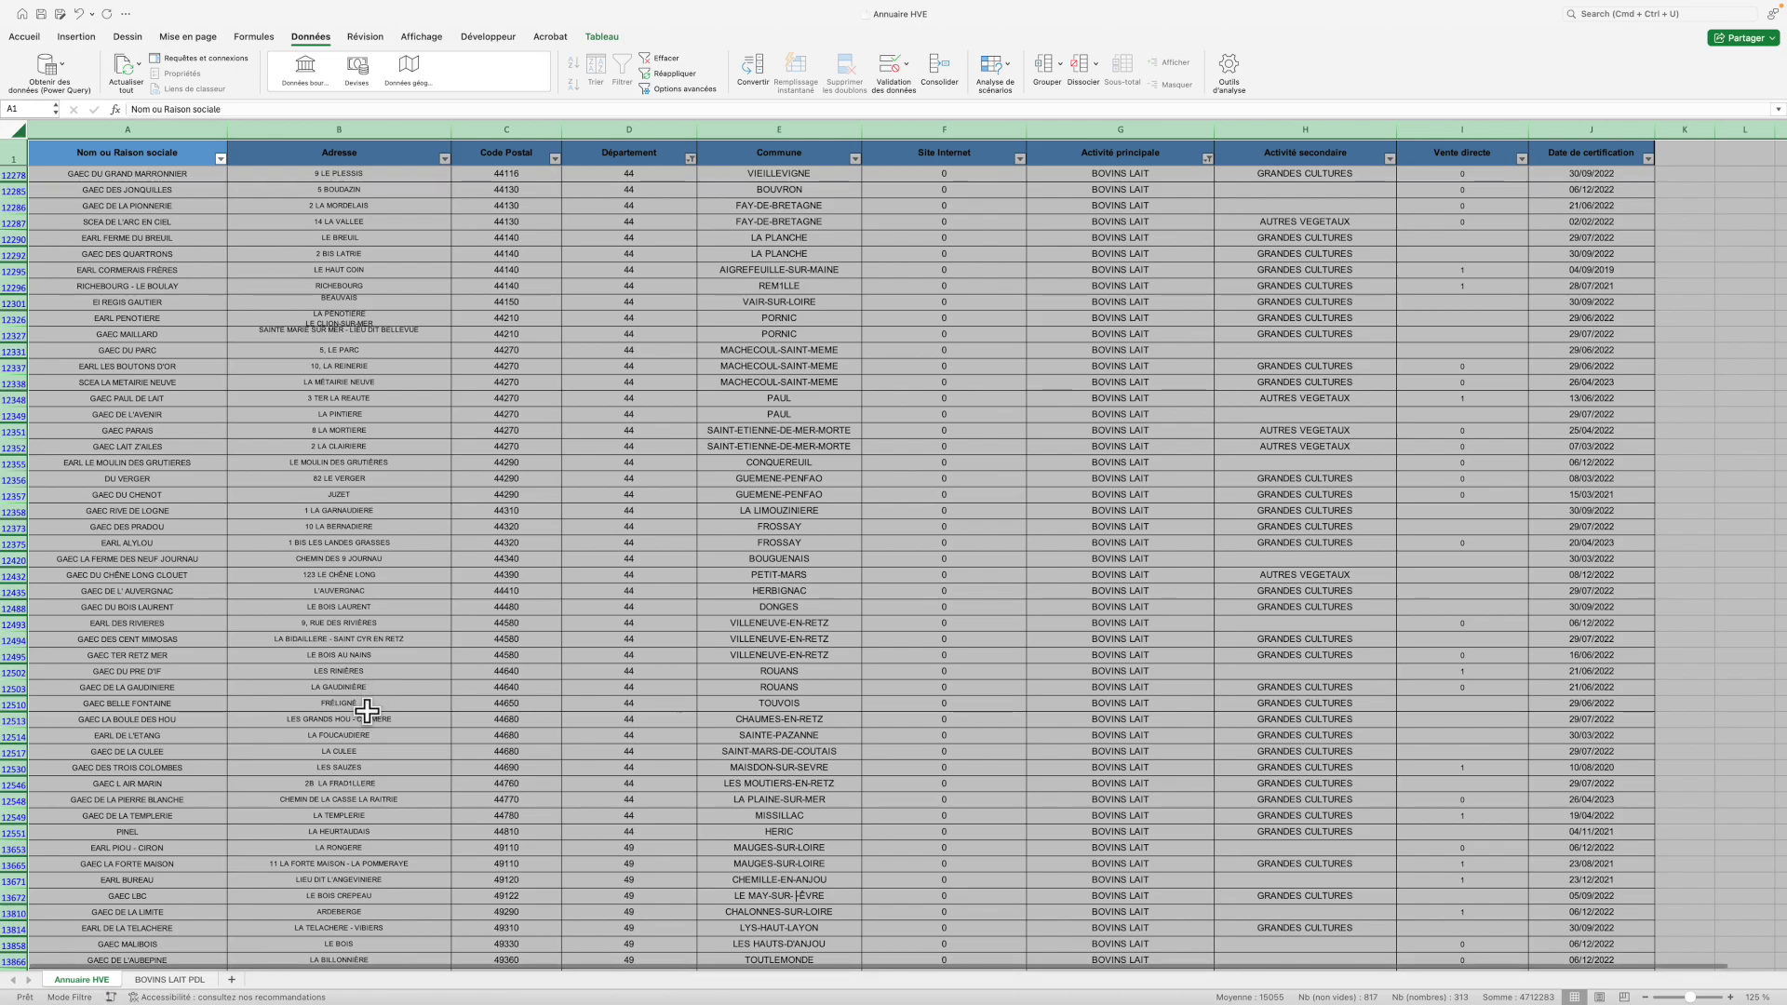
left_click(605, 237)
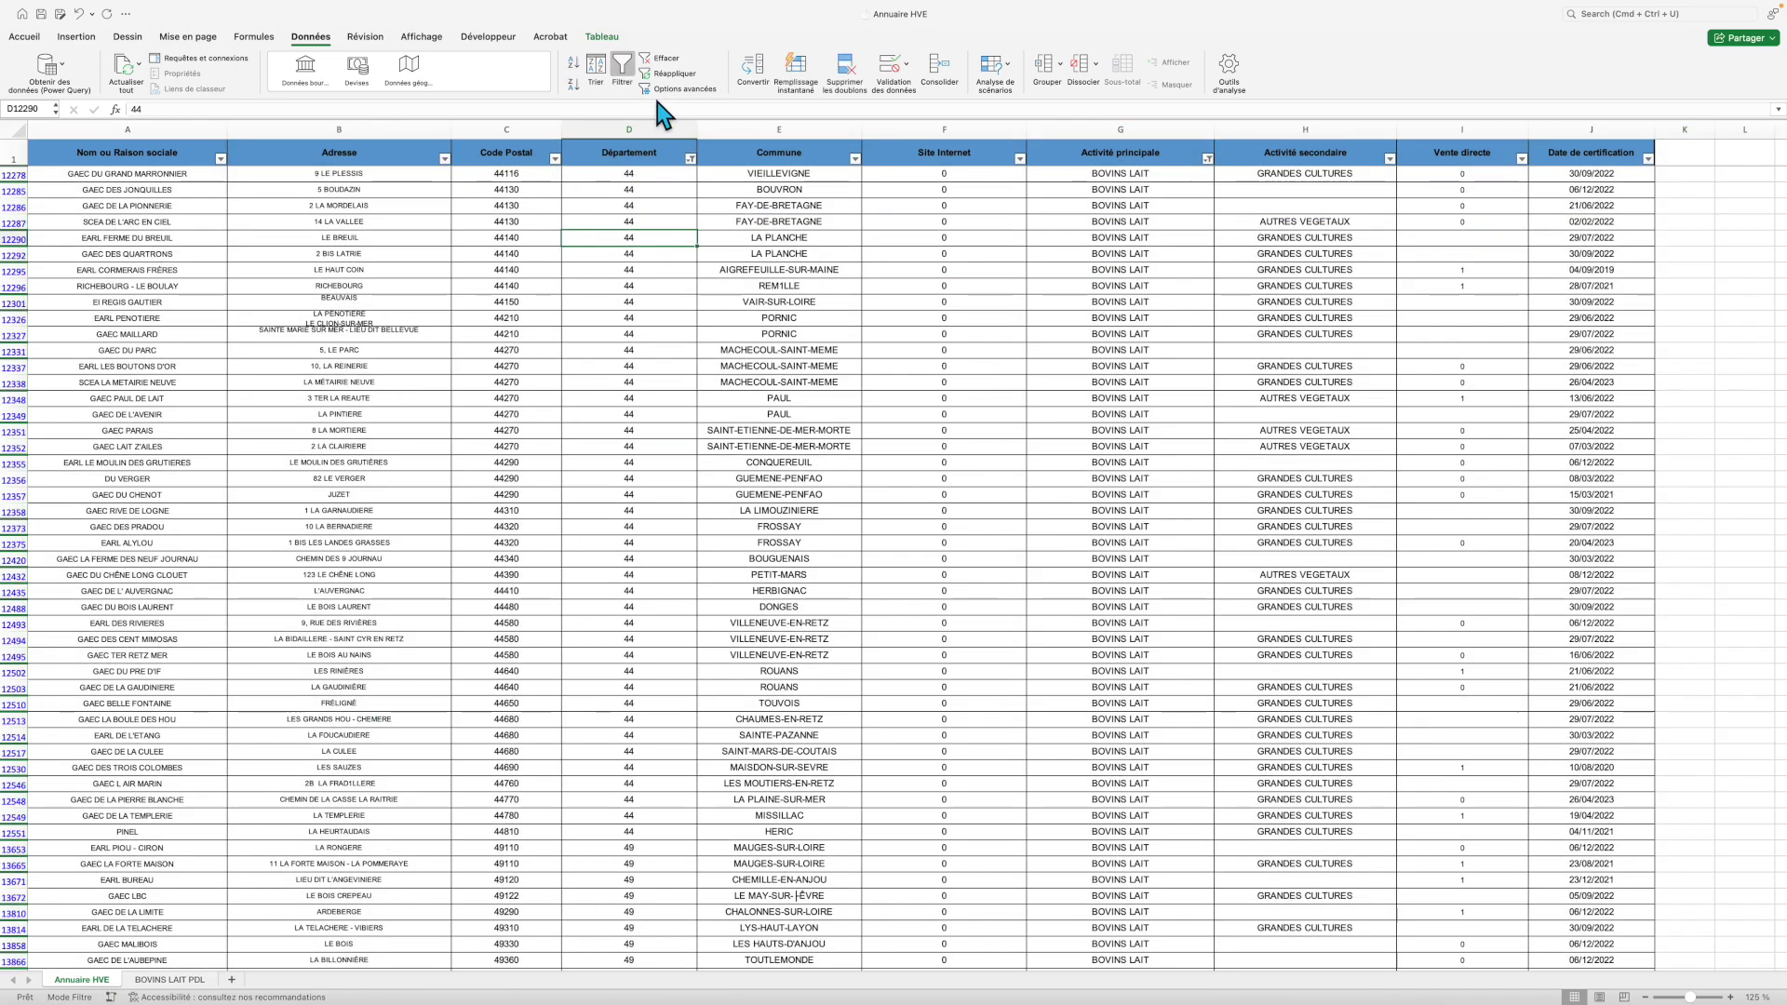
left_click(668, 58)
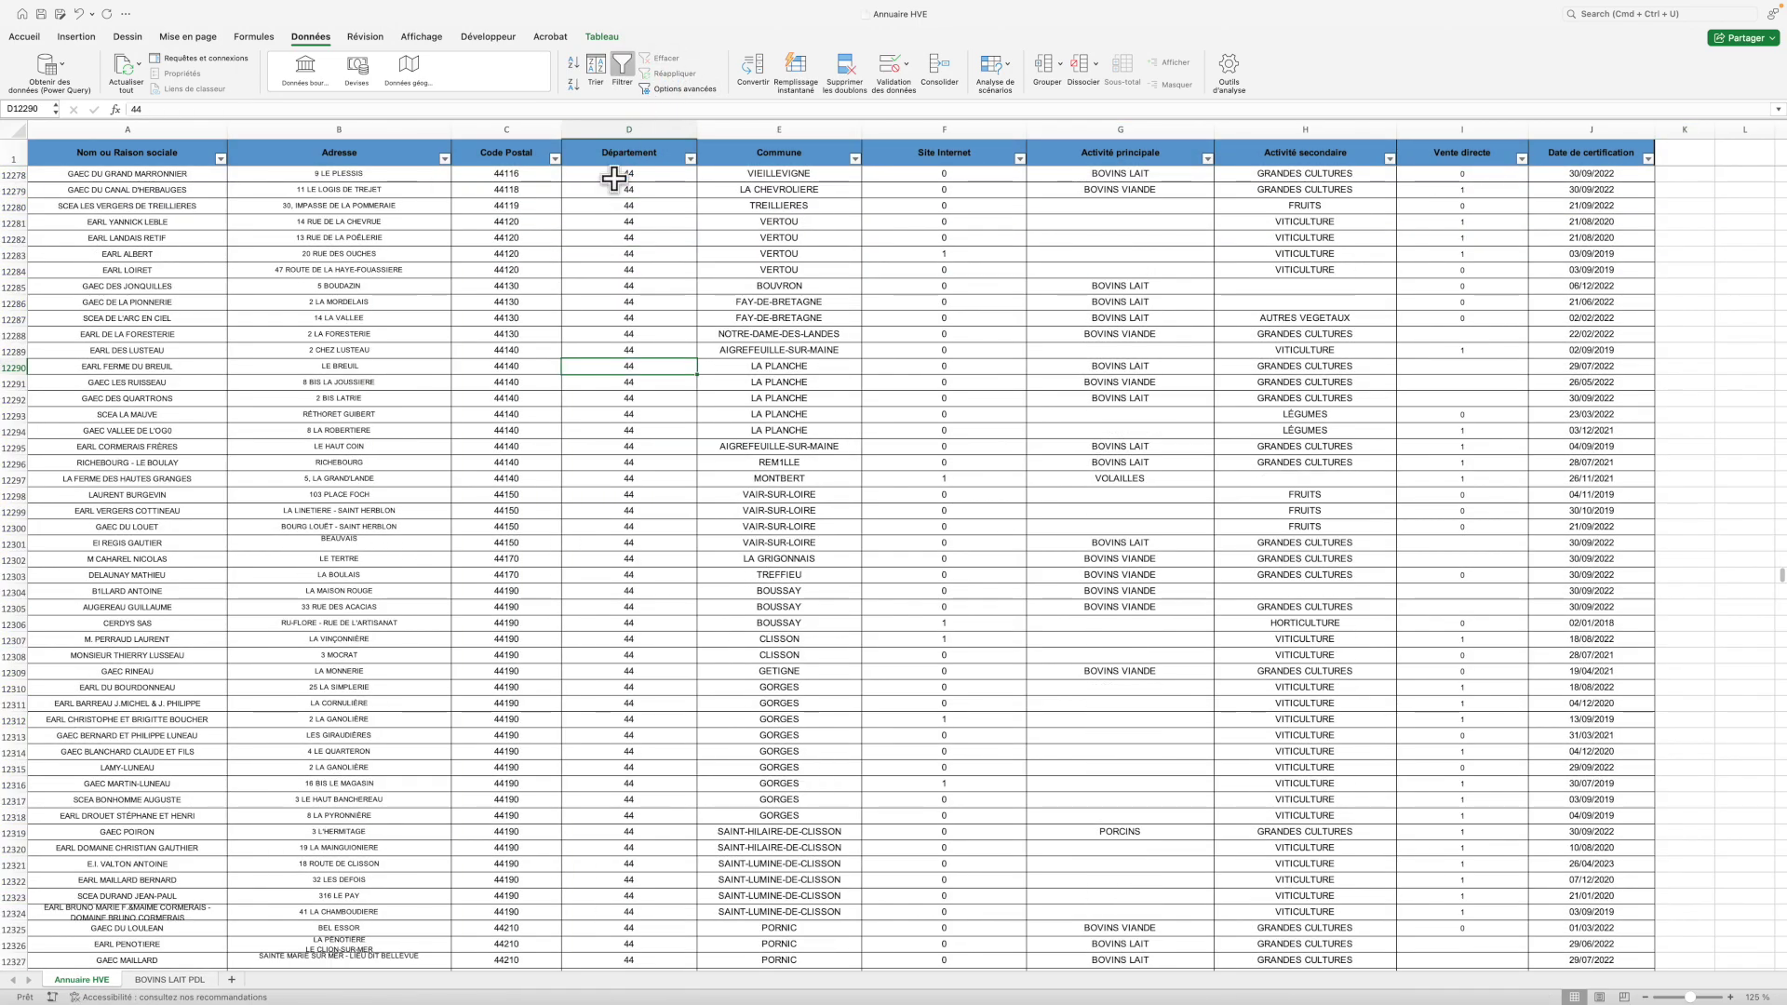
scroll(594, 231, "up", 20)
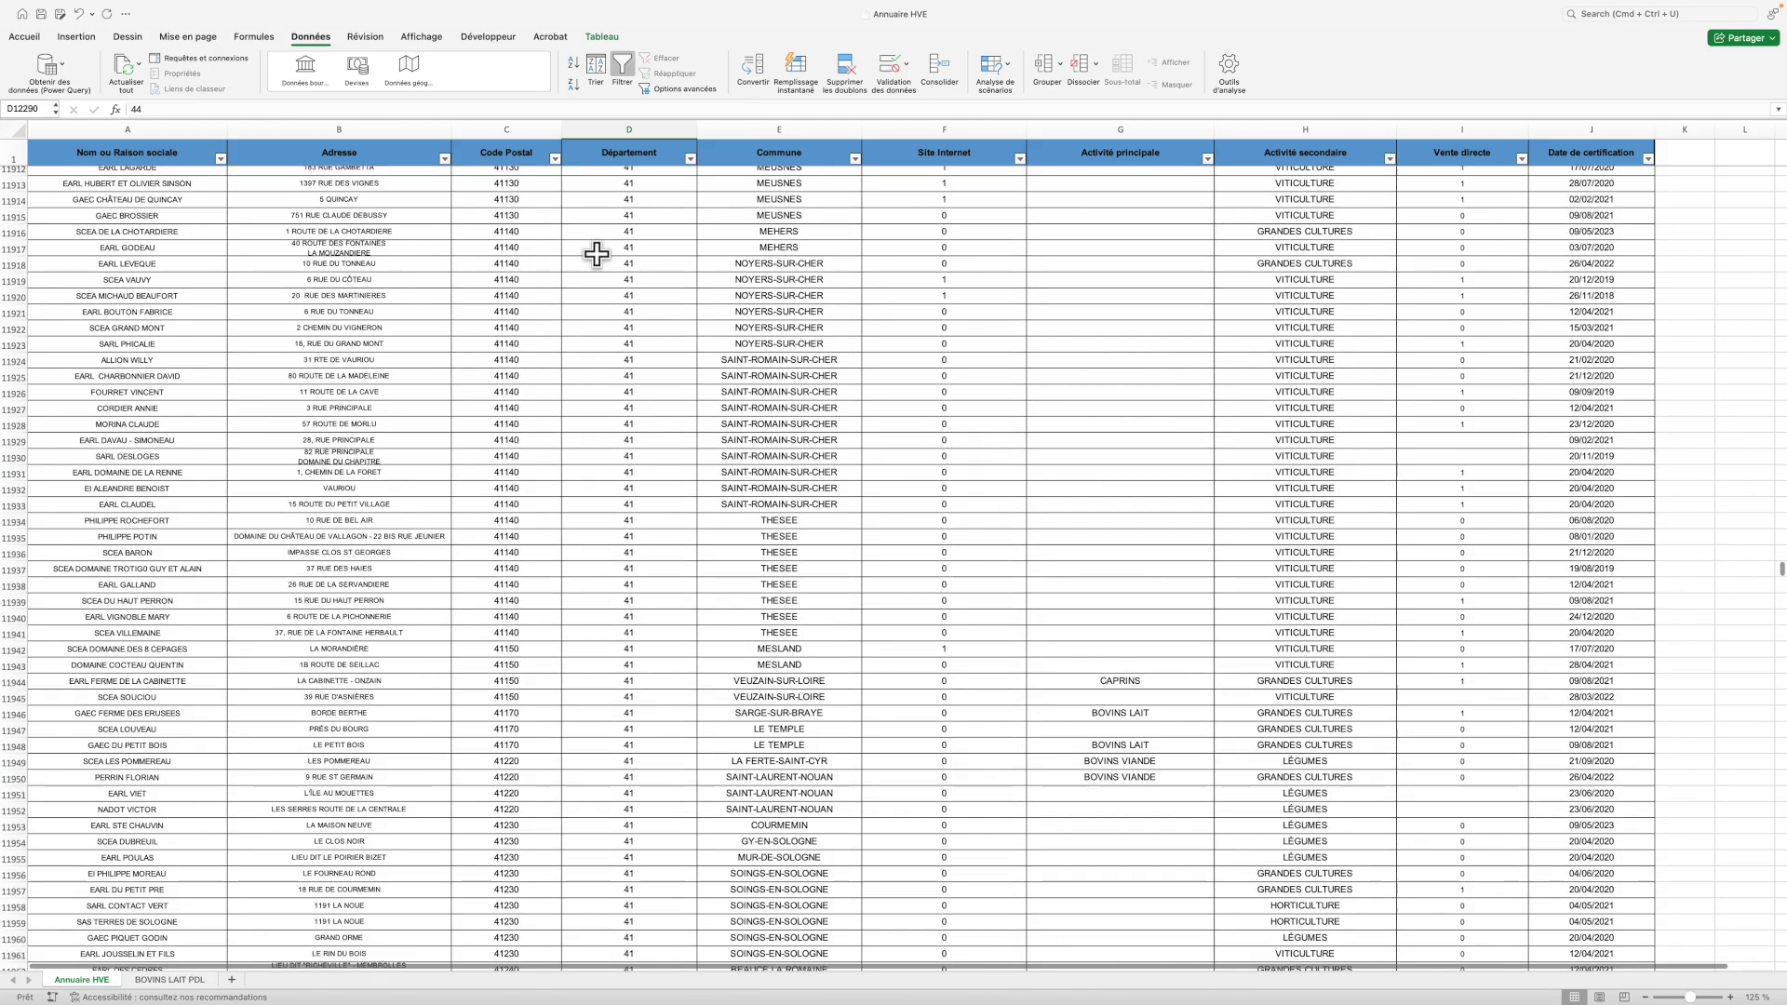
scroll(597, 253, "up", 2)
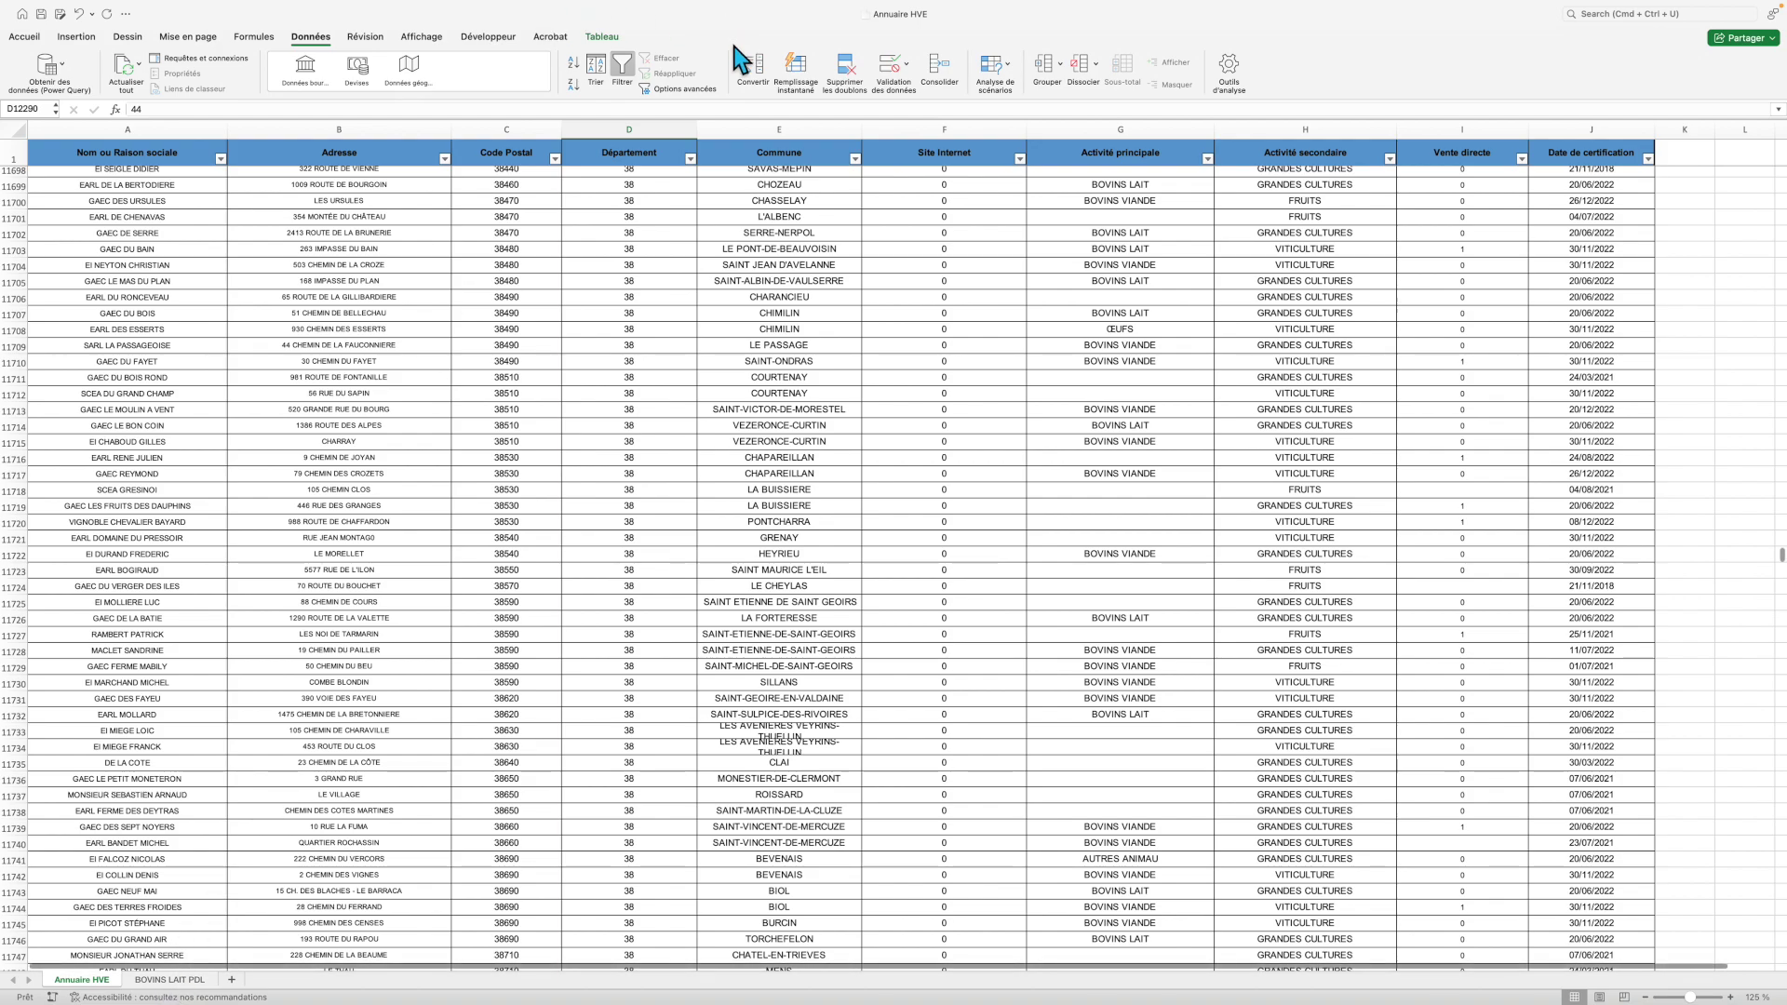
- Filter the Département column to values greater than 45 and look through the matching rows
left_click(690, 159)
left_click(735, 325)
scroll(773, 381, "down", 5)
scroll(763, 377, "up", 5)
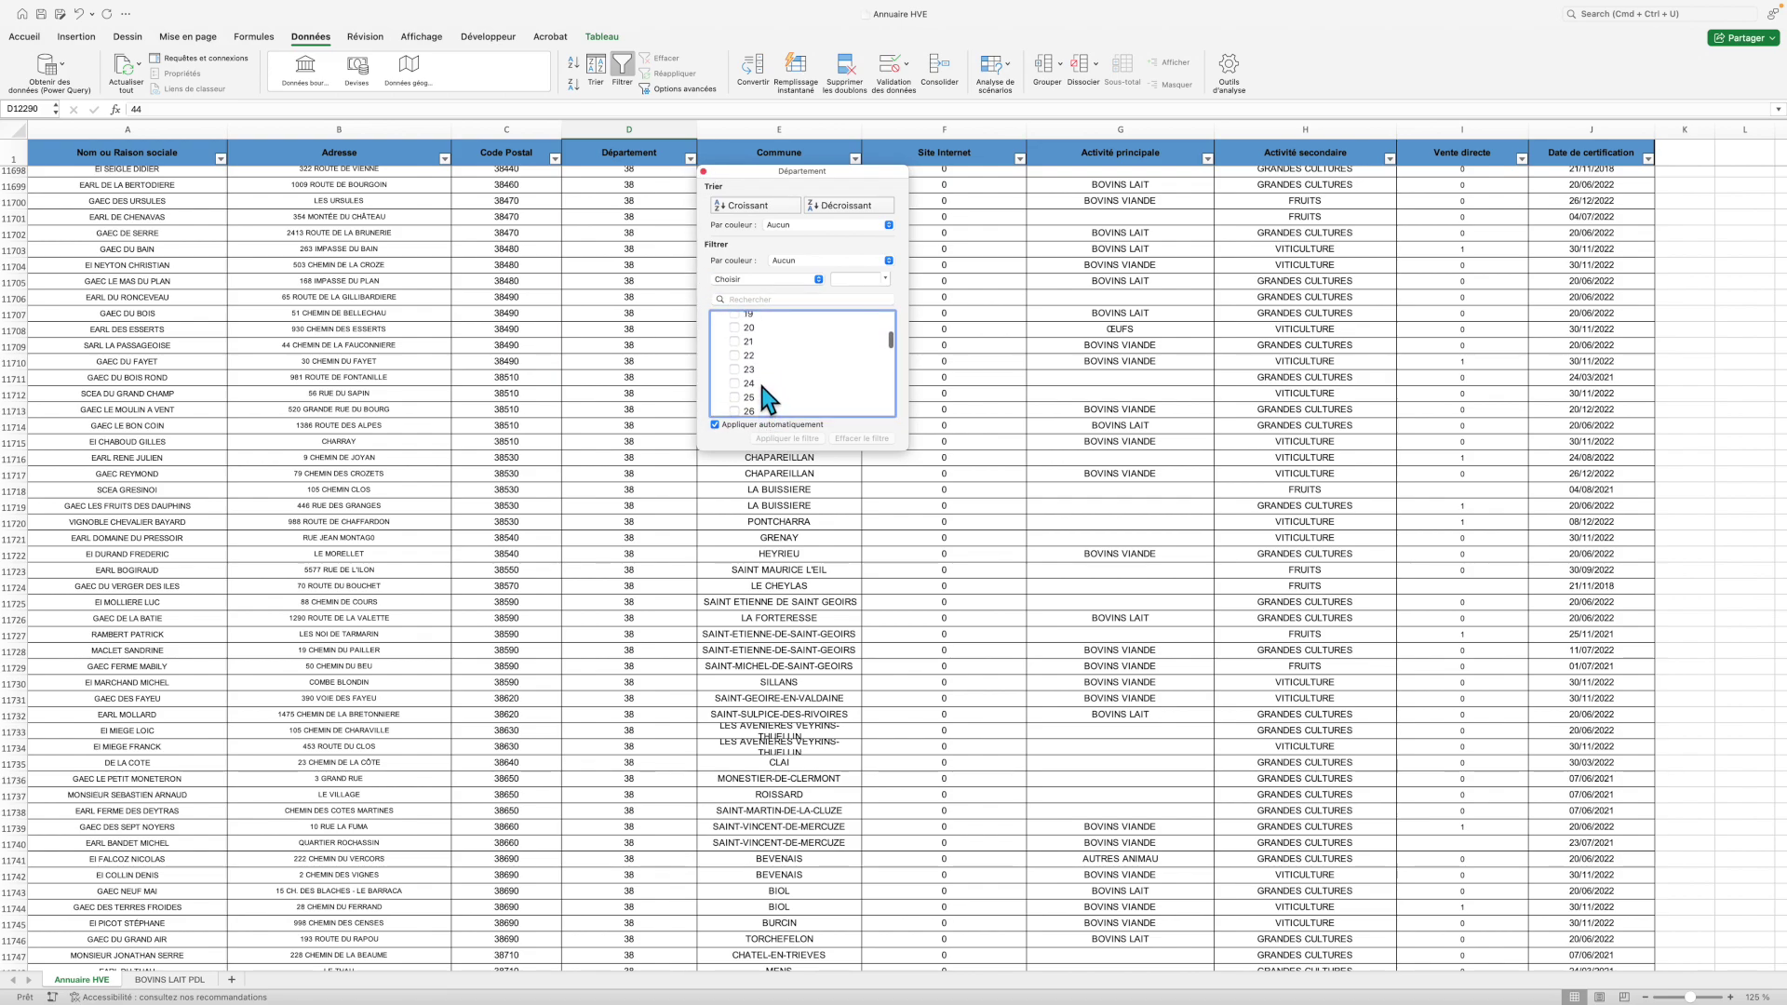
left_click(744, 325)
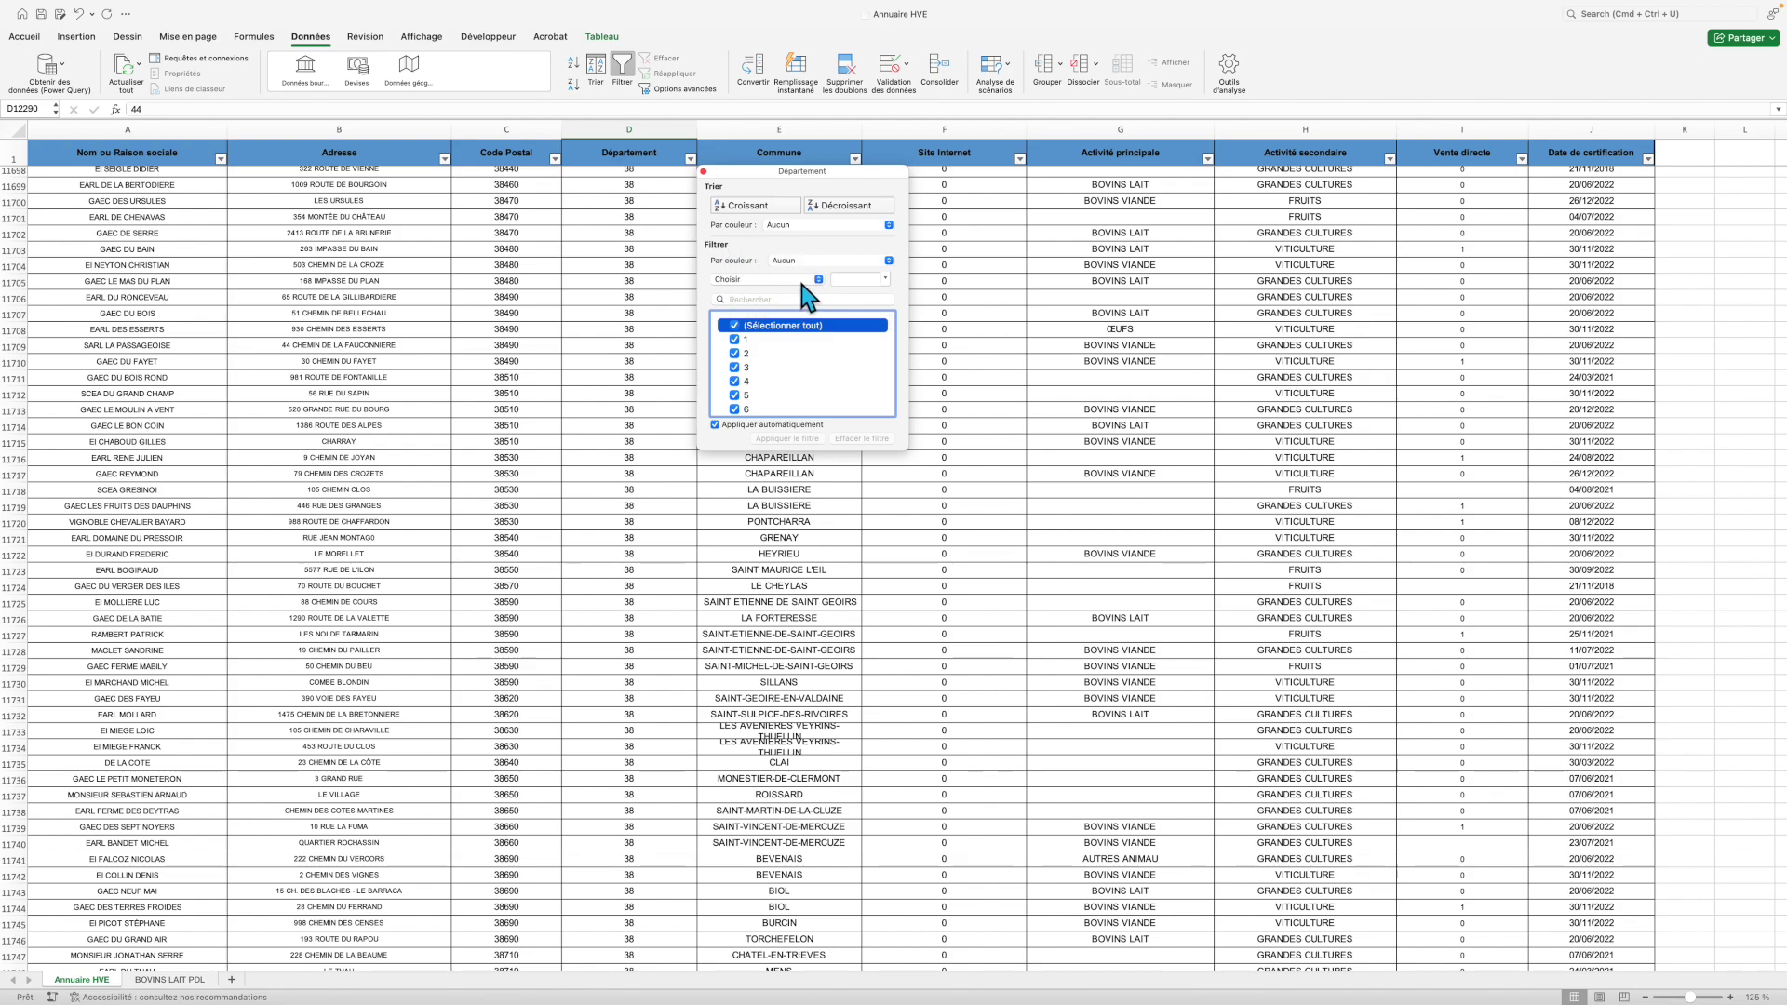
left_click(806, 281)
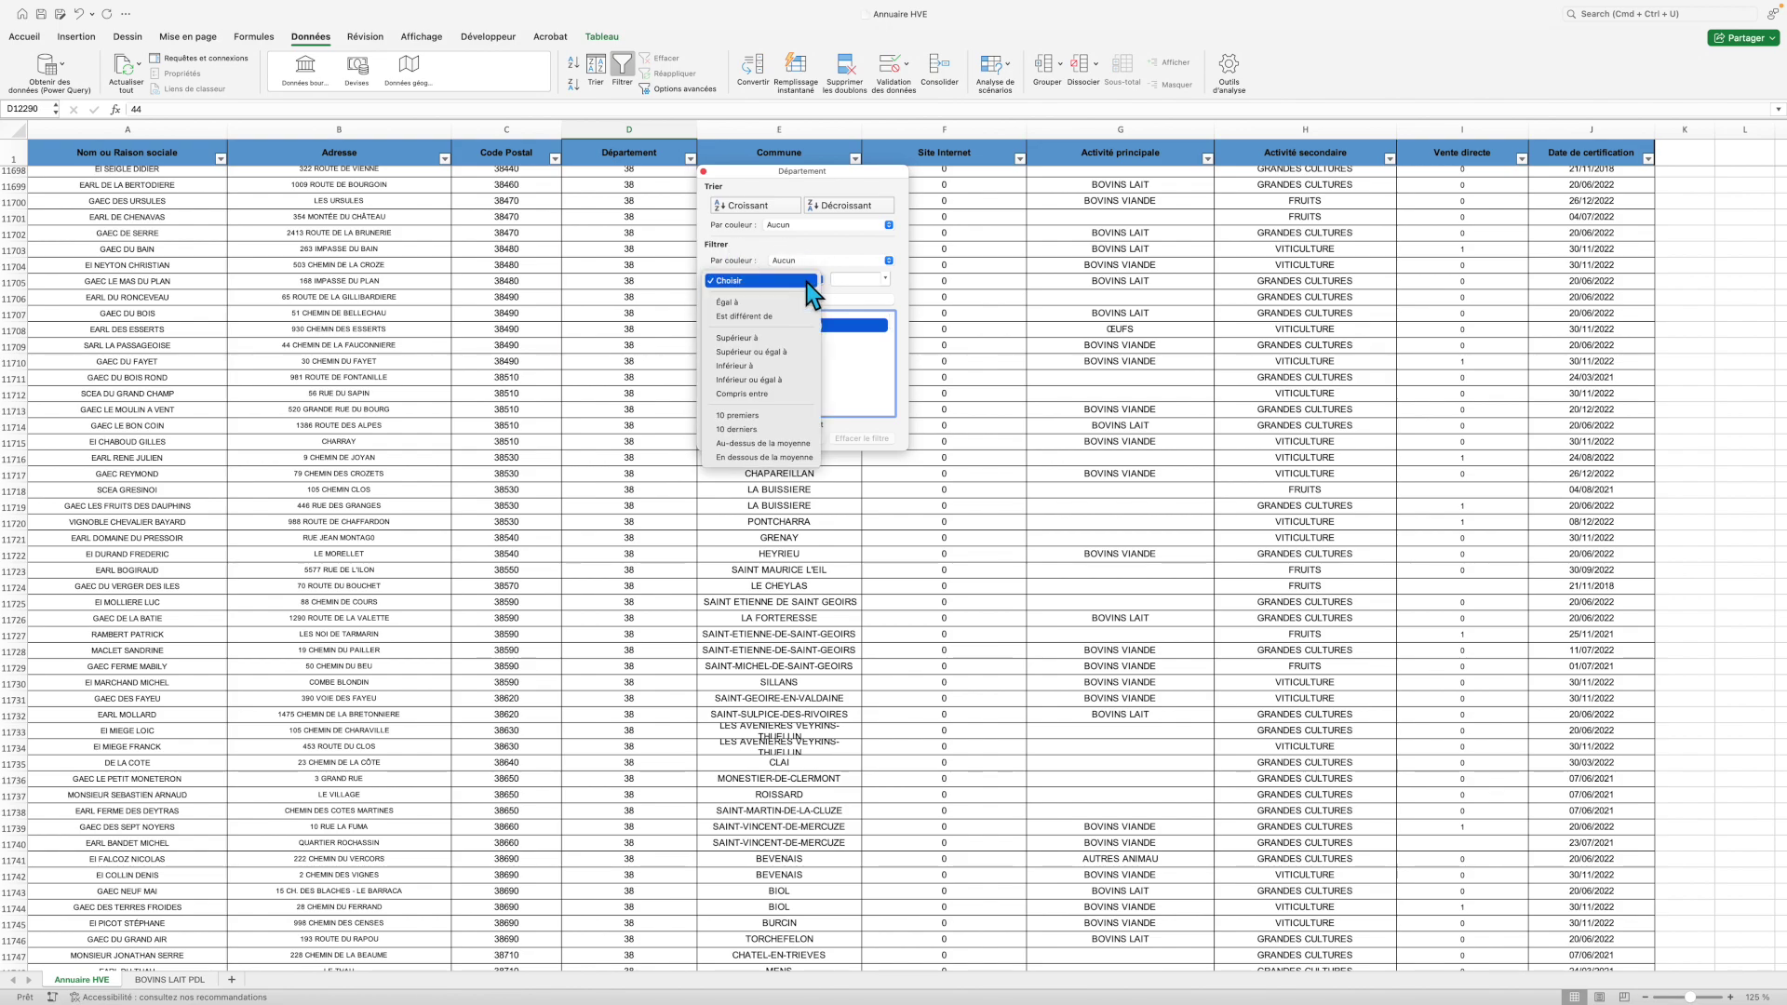
left_click(785, 338)
type("45")
key("Return")
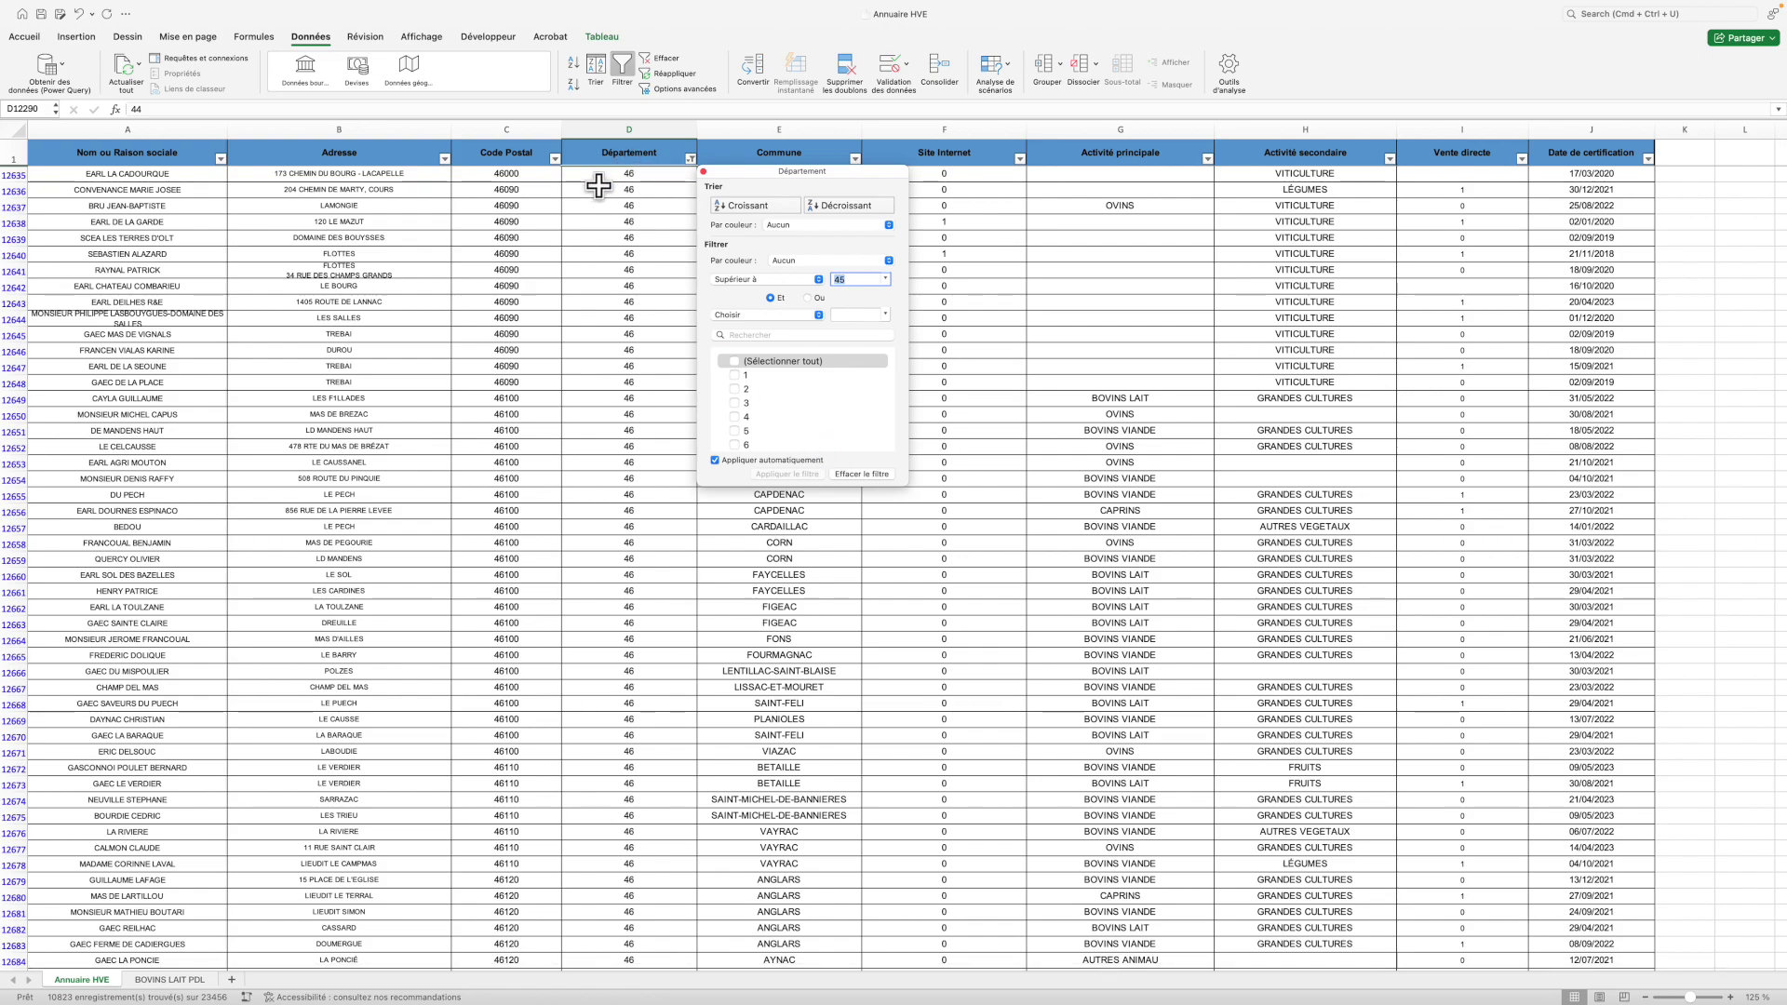
left_click(704, 171)
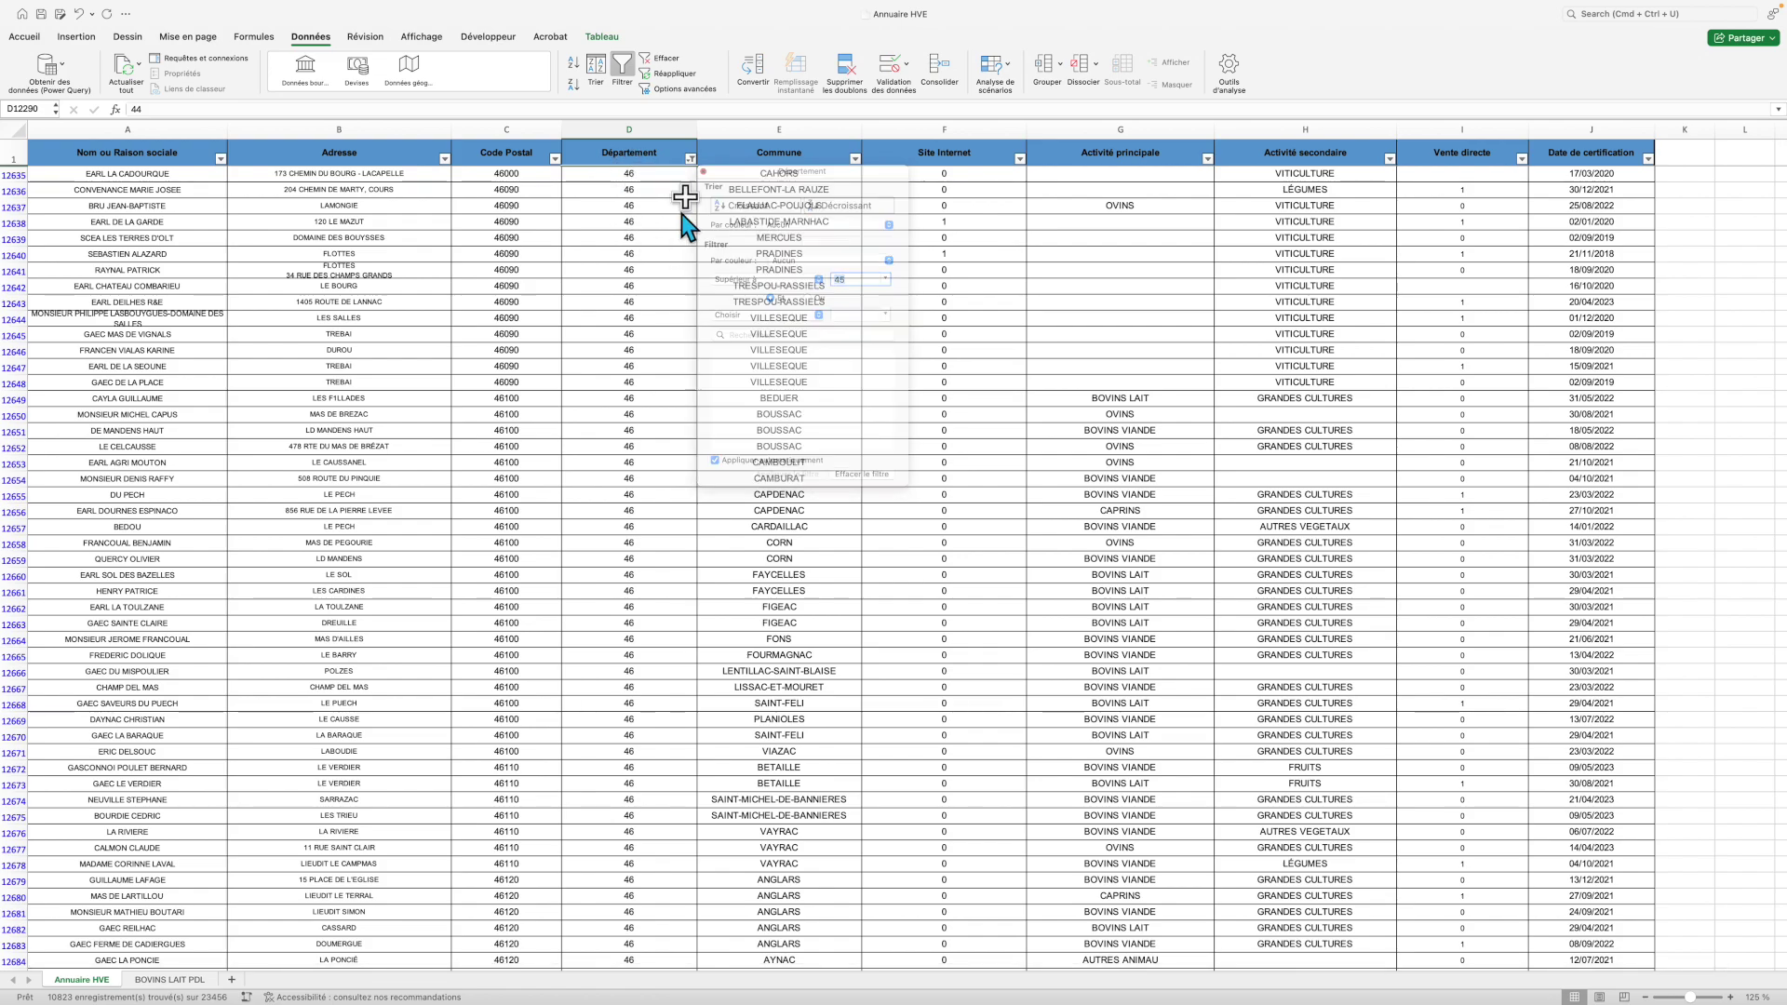
scroll(656, 252, "down", 10)
scroll(656, 251, "down", 20)
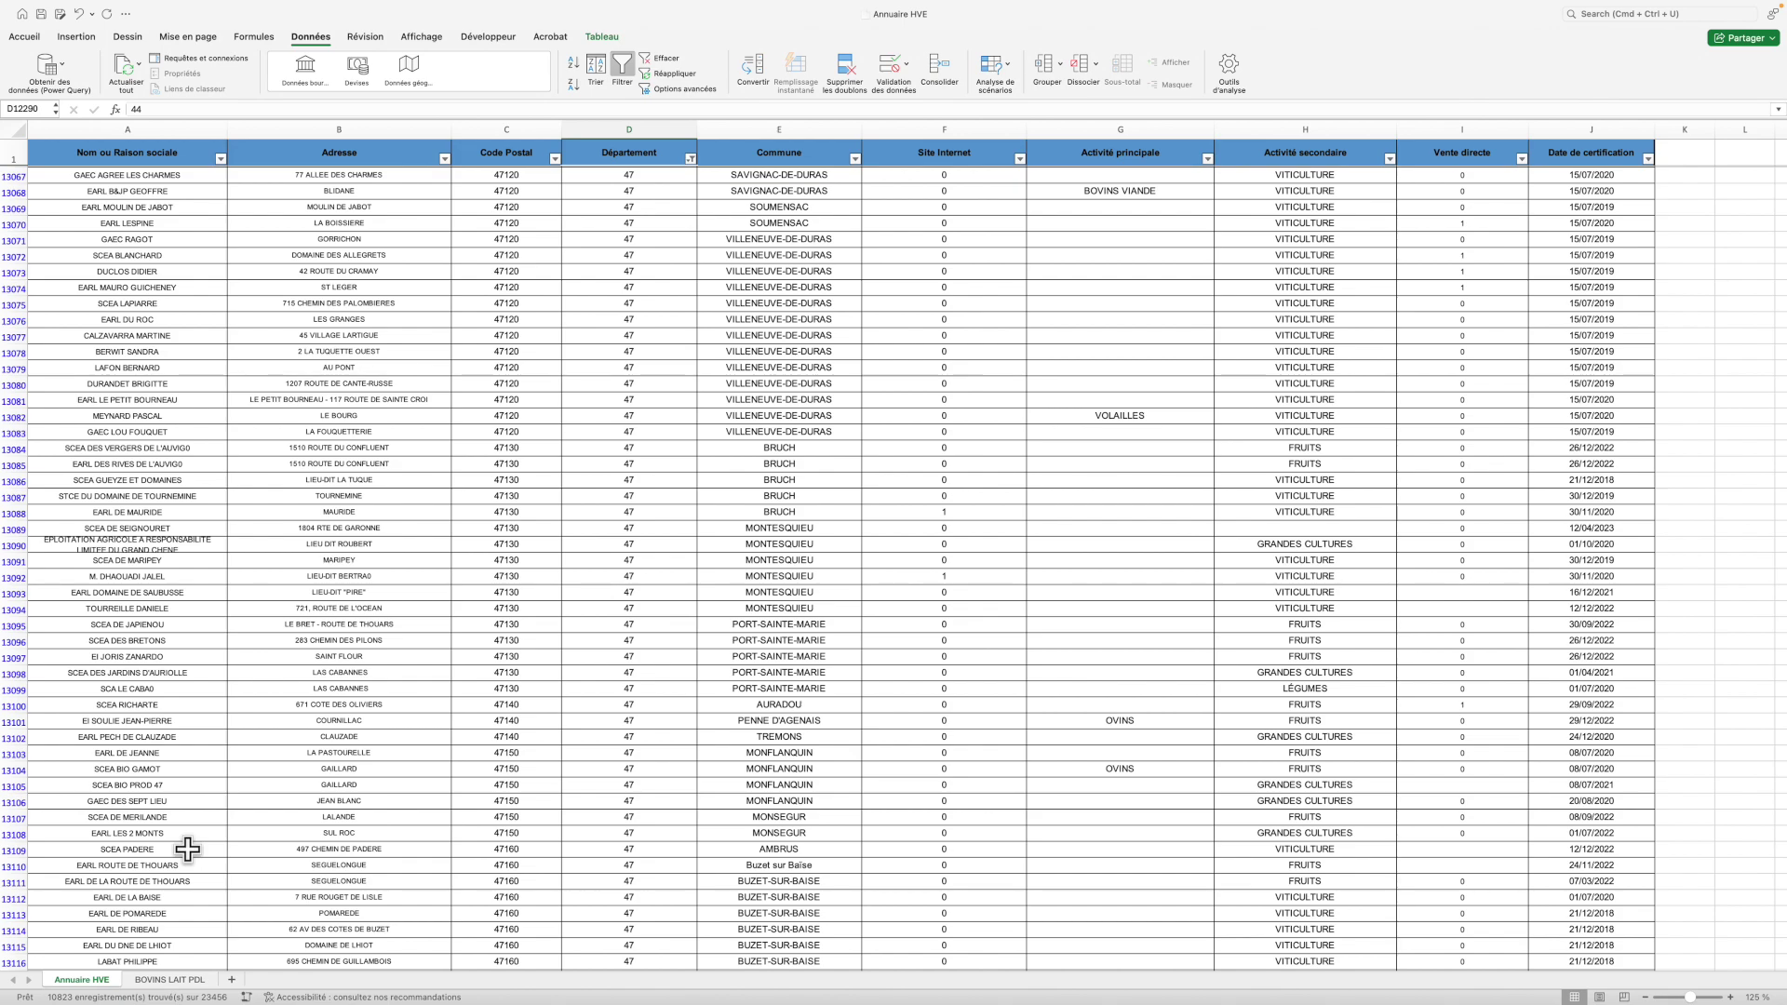
- Clear the Département filter so that all directory rows are included again
left_click(666, 59)
scroll(693, 220, "up", 5)
scroll(694, 221, "up", 20)
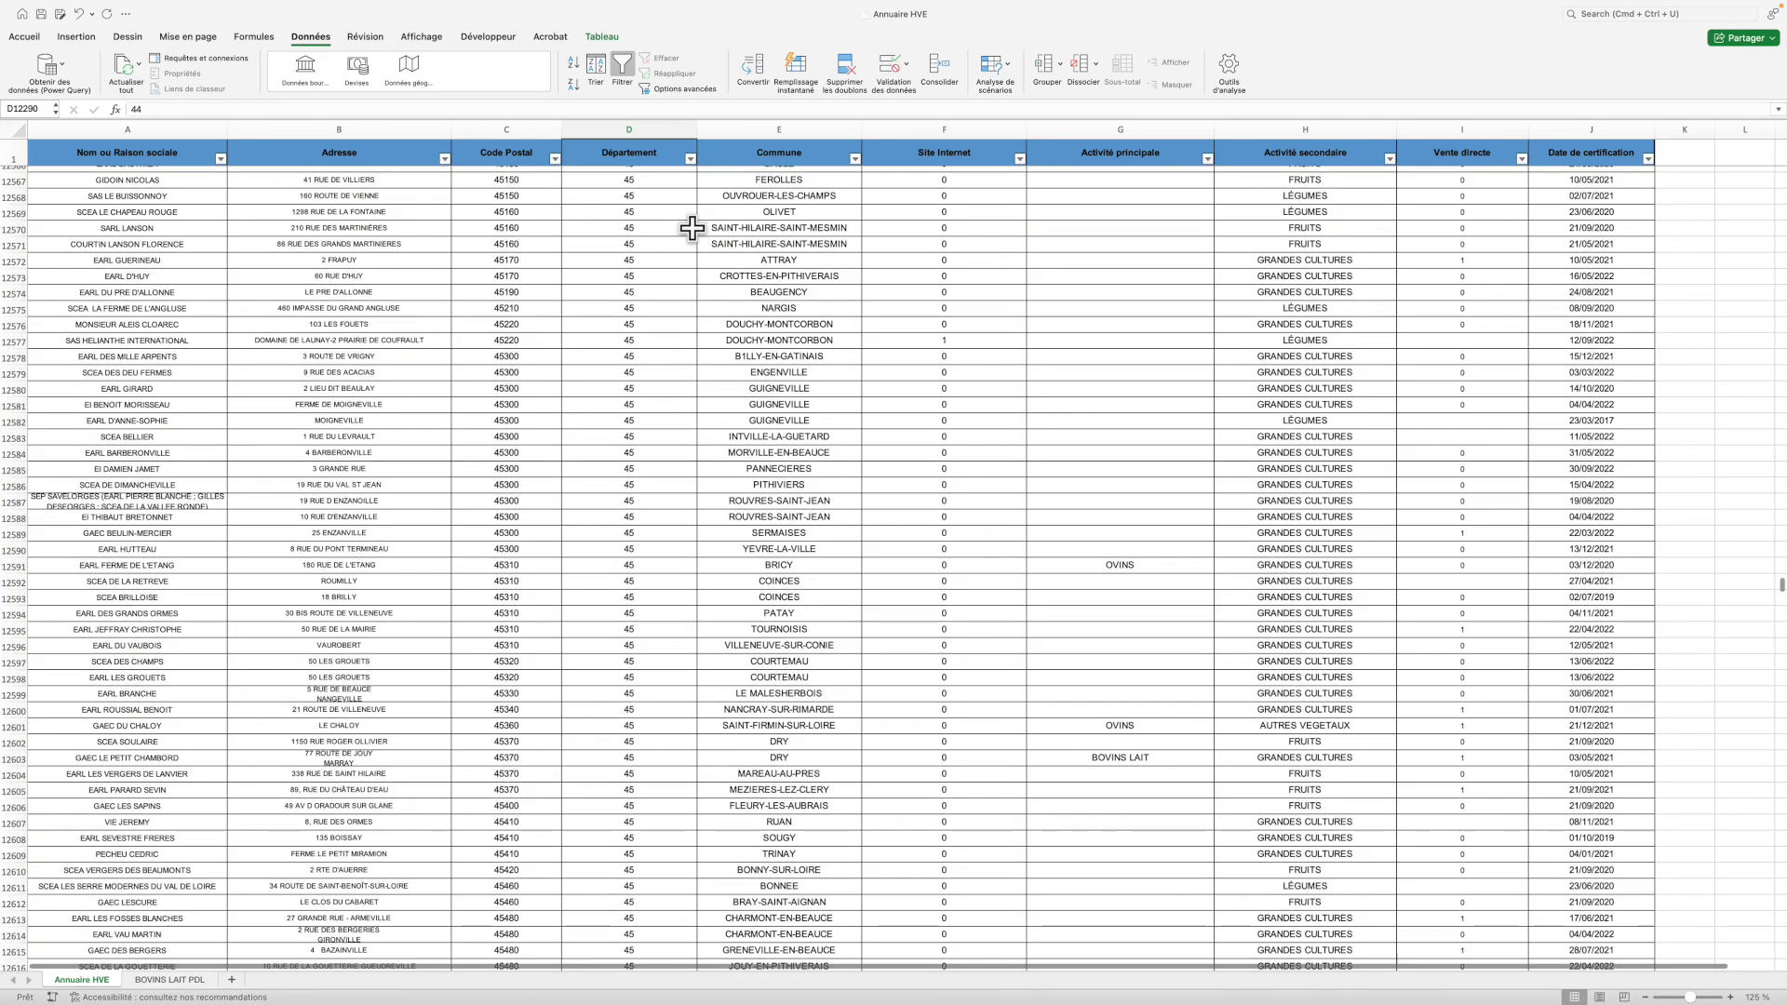
- Filter the Activité principale column to show only APICULTURE farms and view the list from its first row
left_click(1207, 158)
left_click(1259, 328)
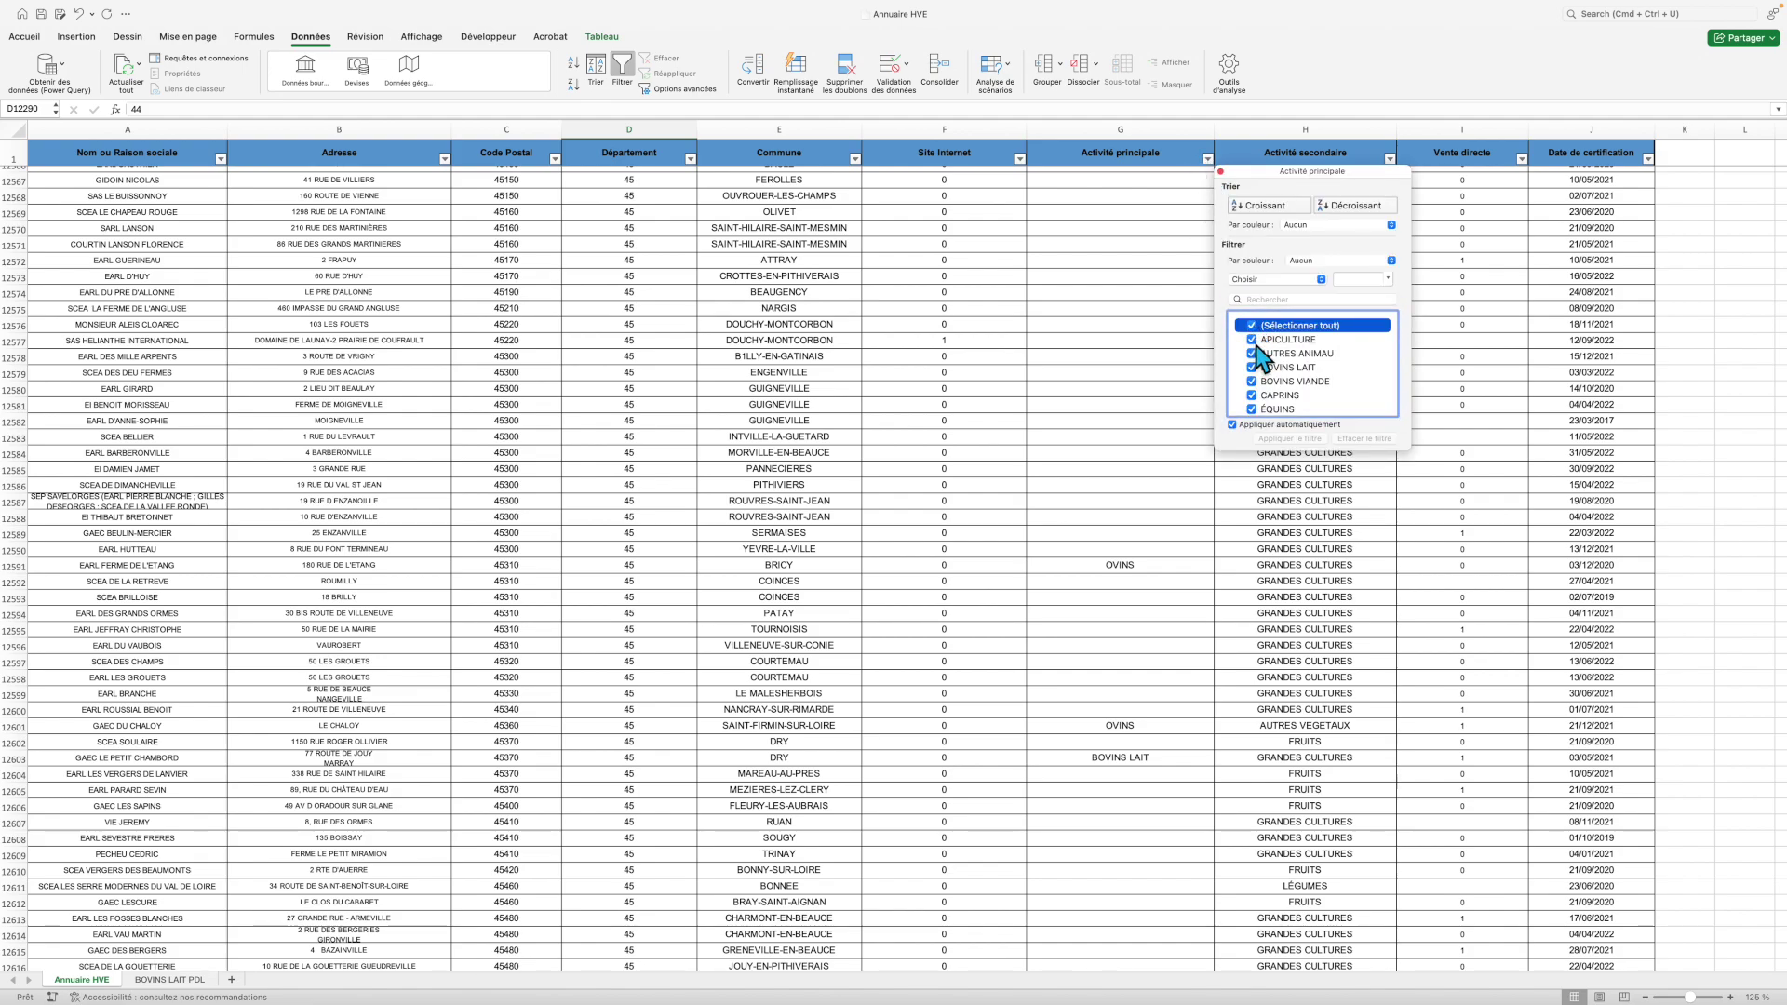
left_click(1258, 331)
left_click(1252, 339)
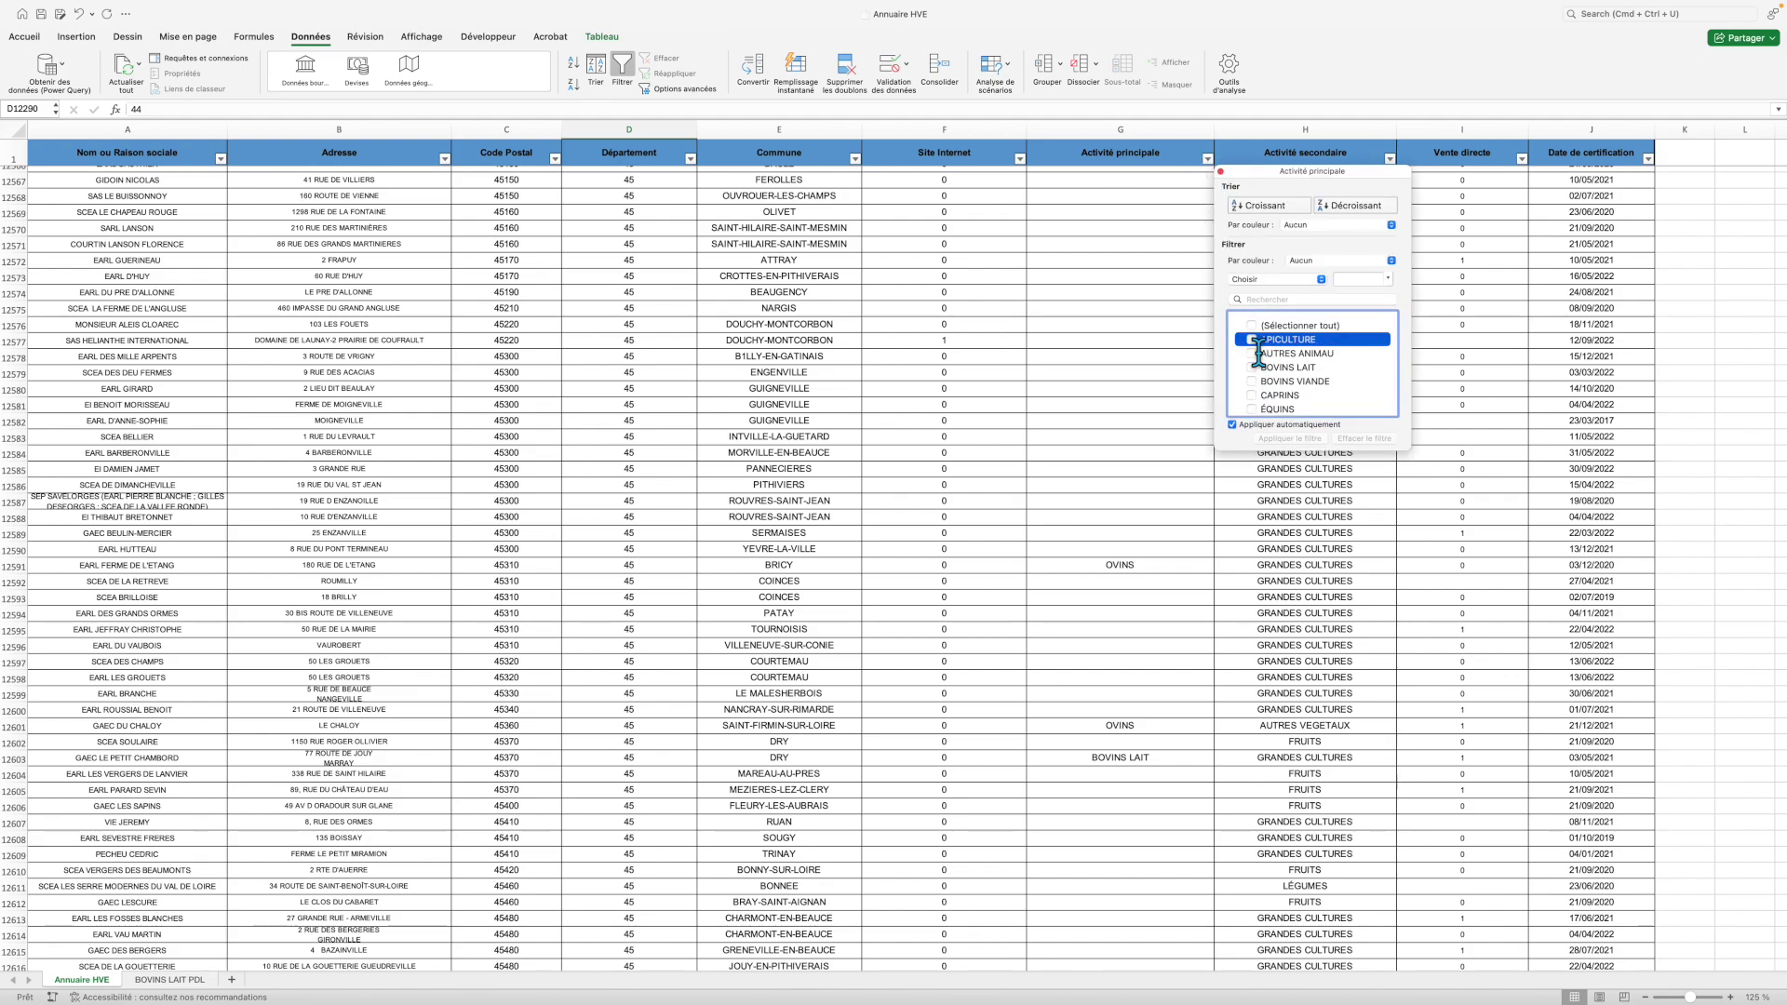
left_click(1221, 172)
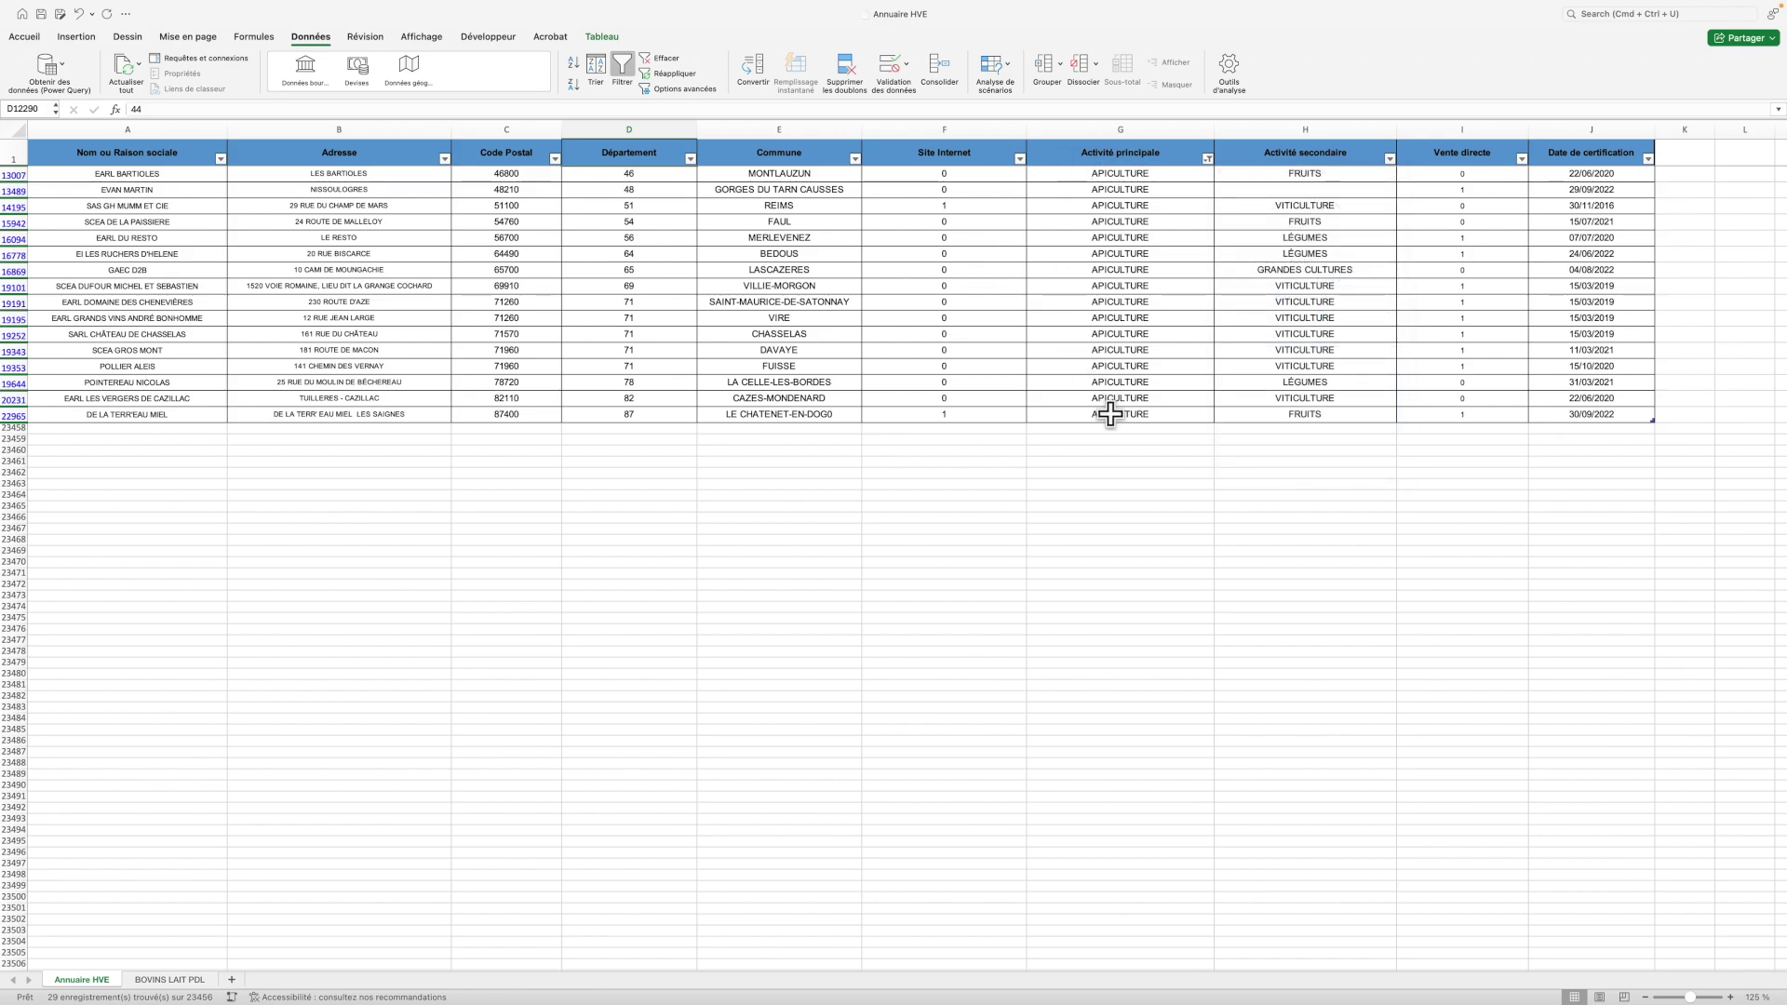
scroll(1104, 396, "up", 5)
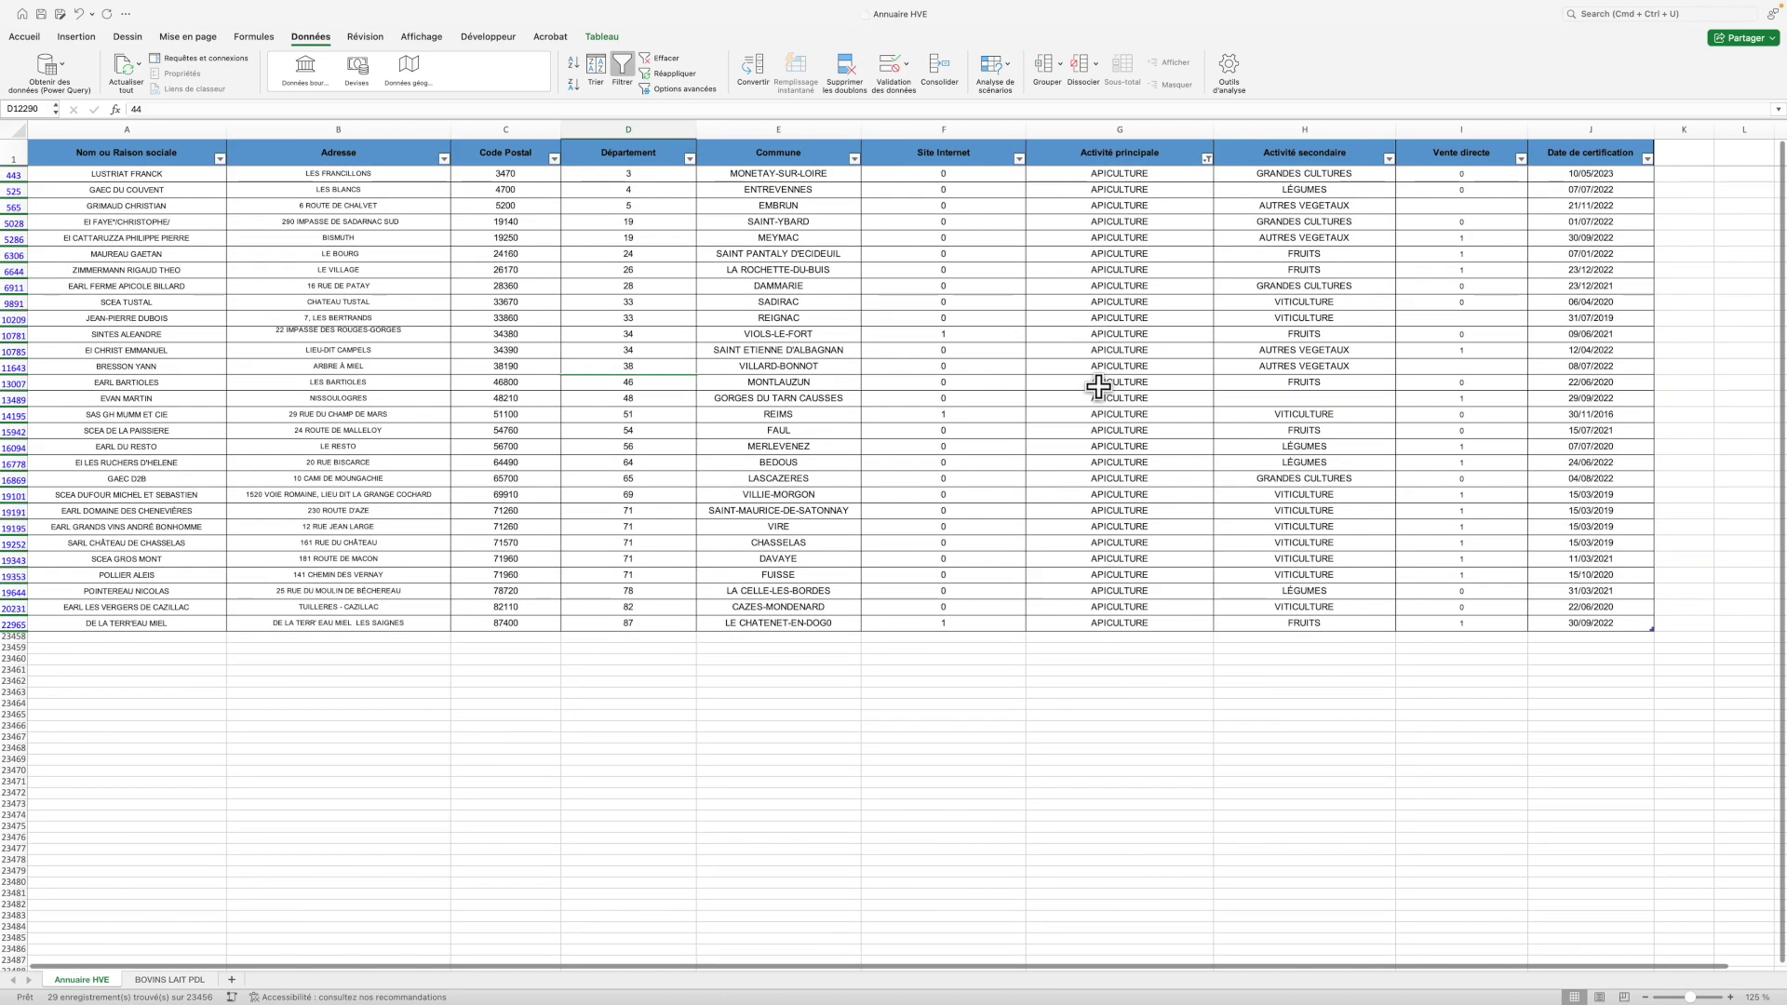
scroll(1102, 387, "right", 1)
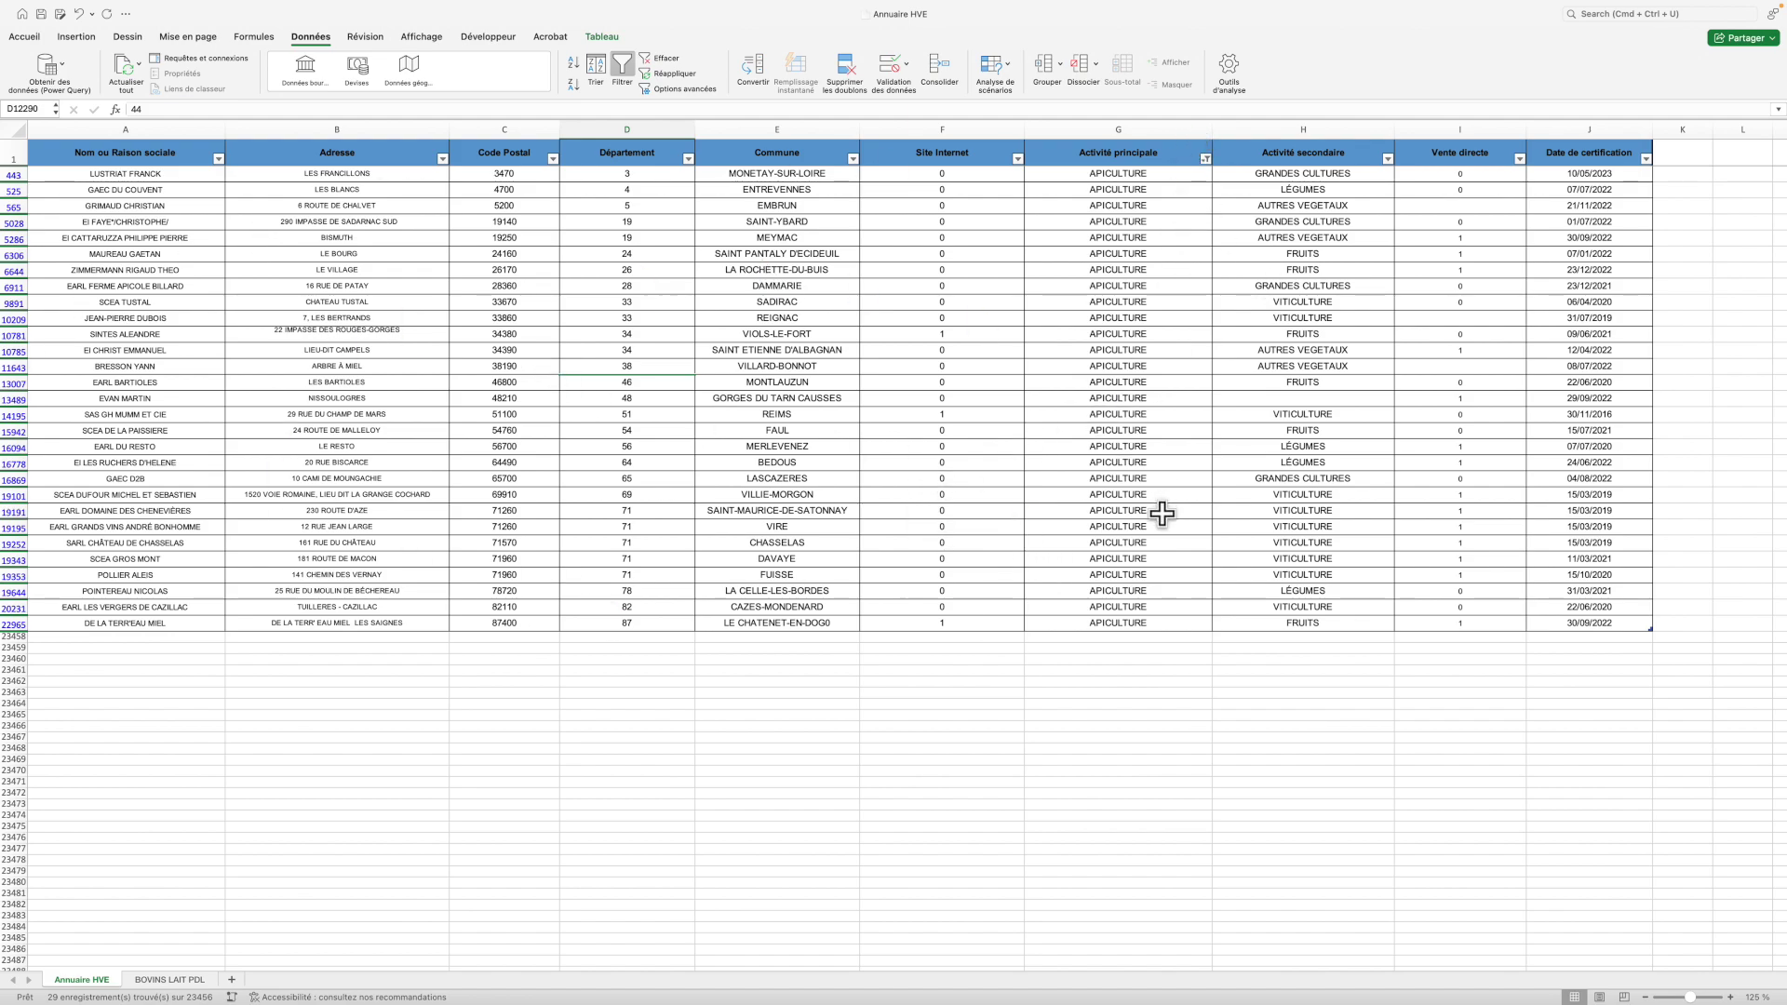
- Narrow the beekeeping farms to those with VITICULTURE as Activité secondaire
left_click(1389, 159)
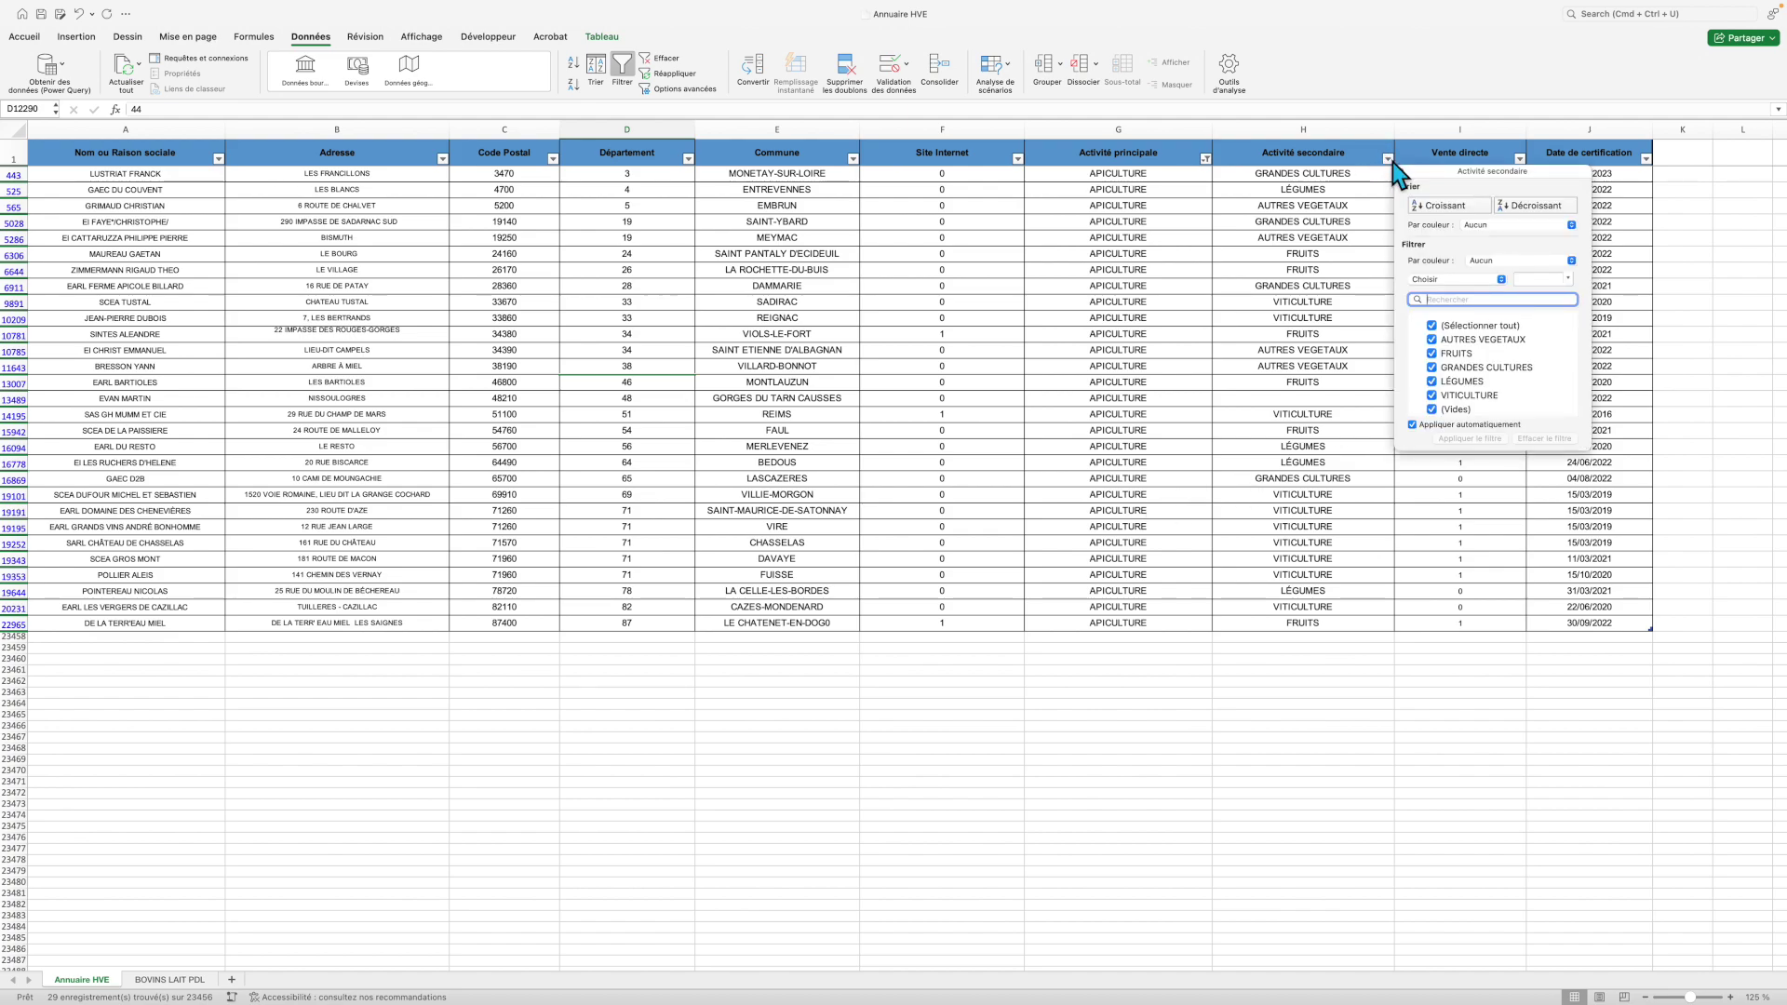
left_click(1432, 325)
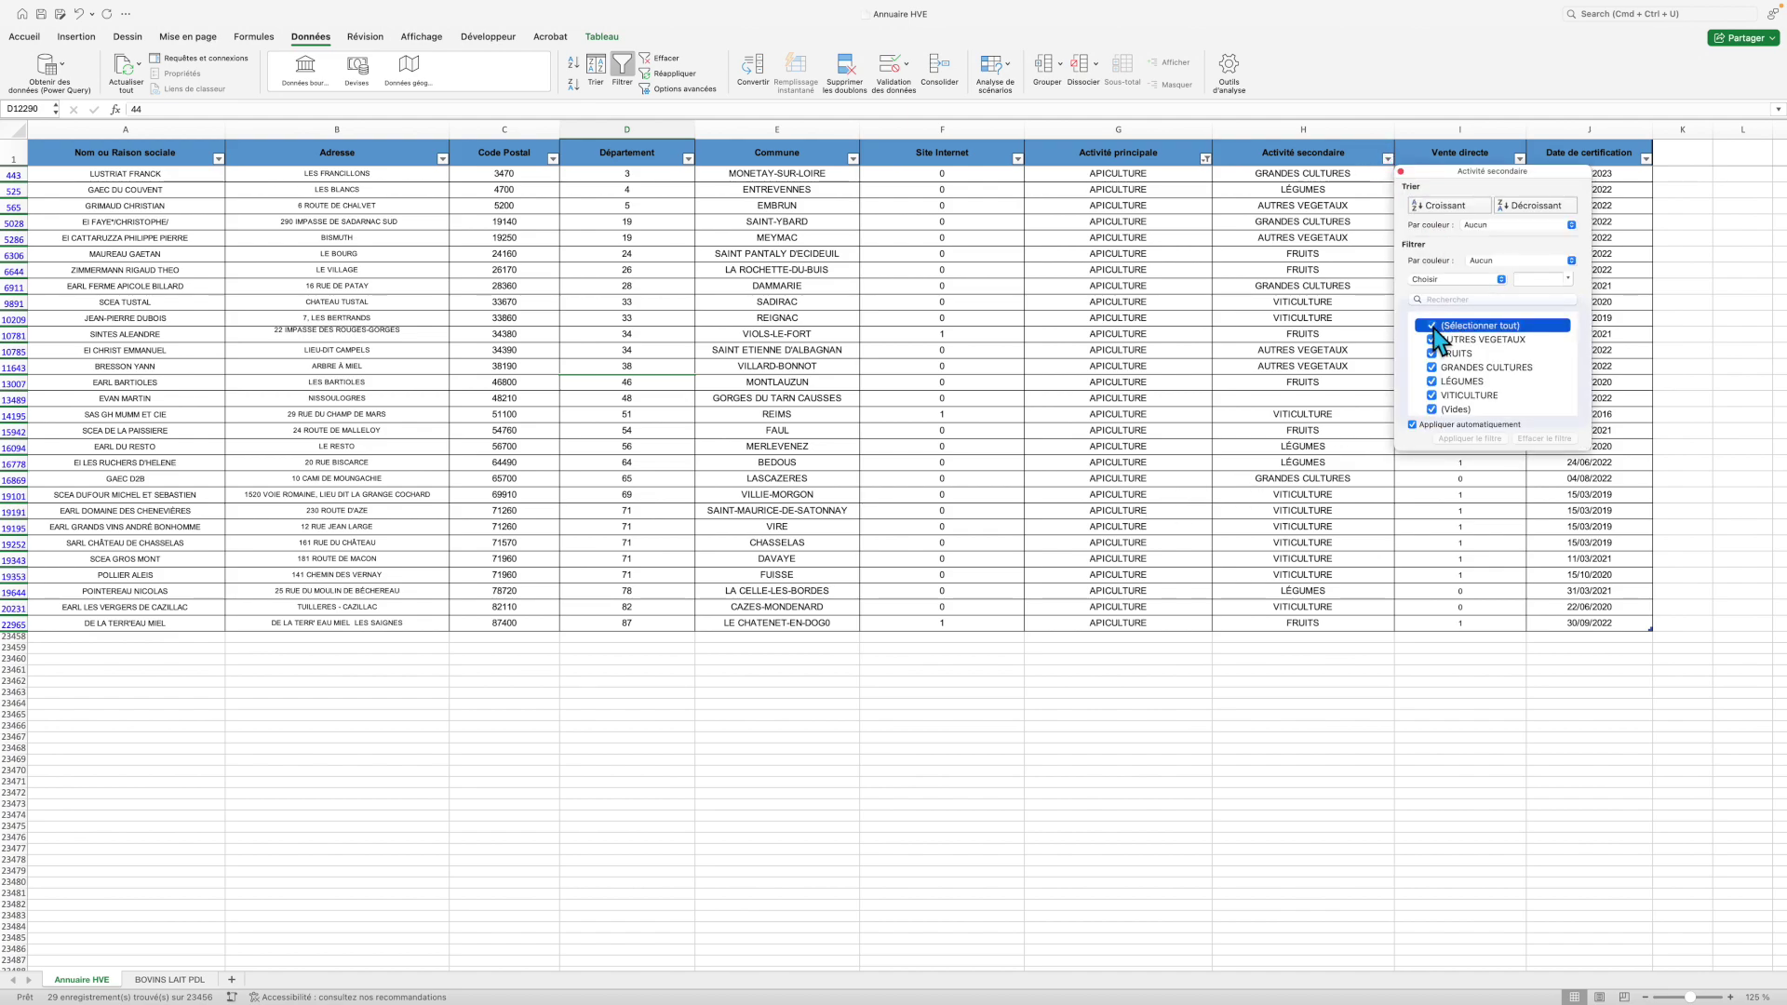
left_click(1439, 400)
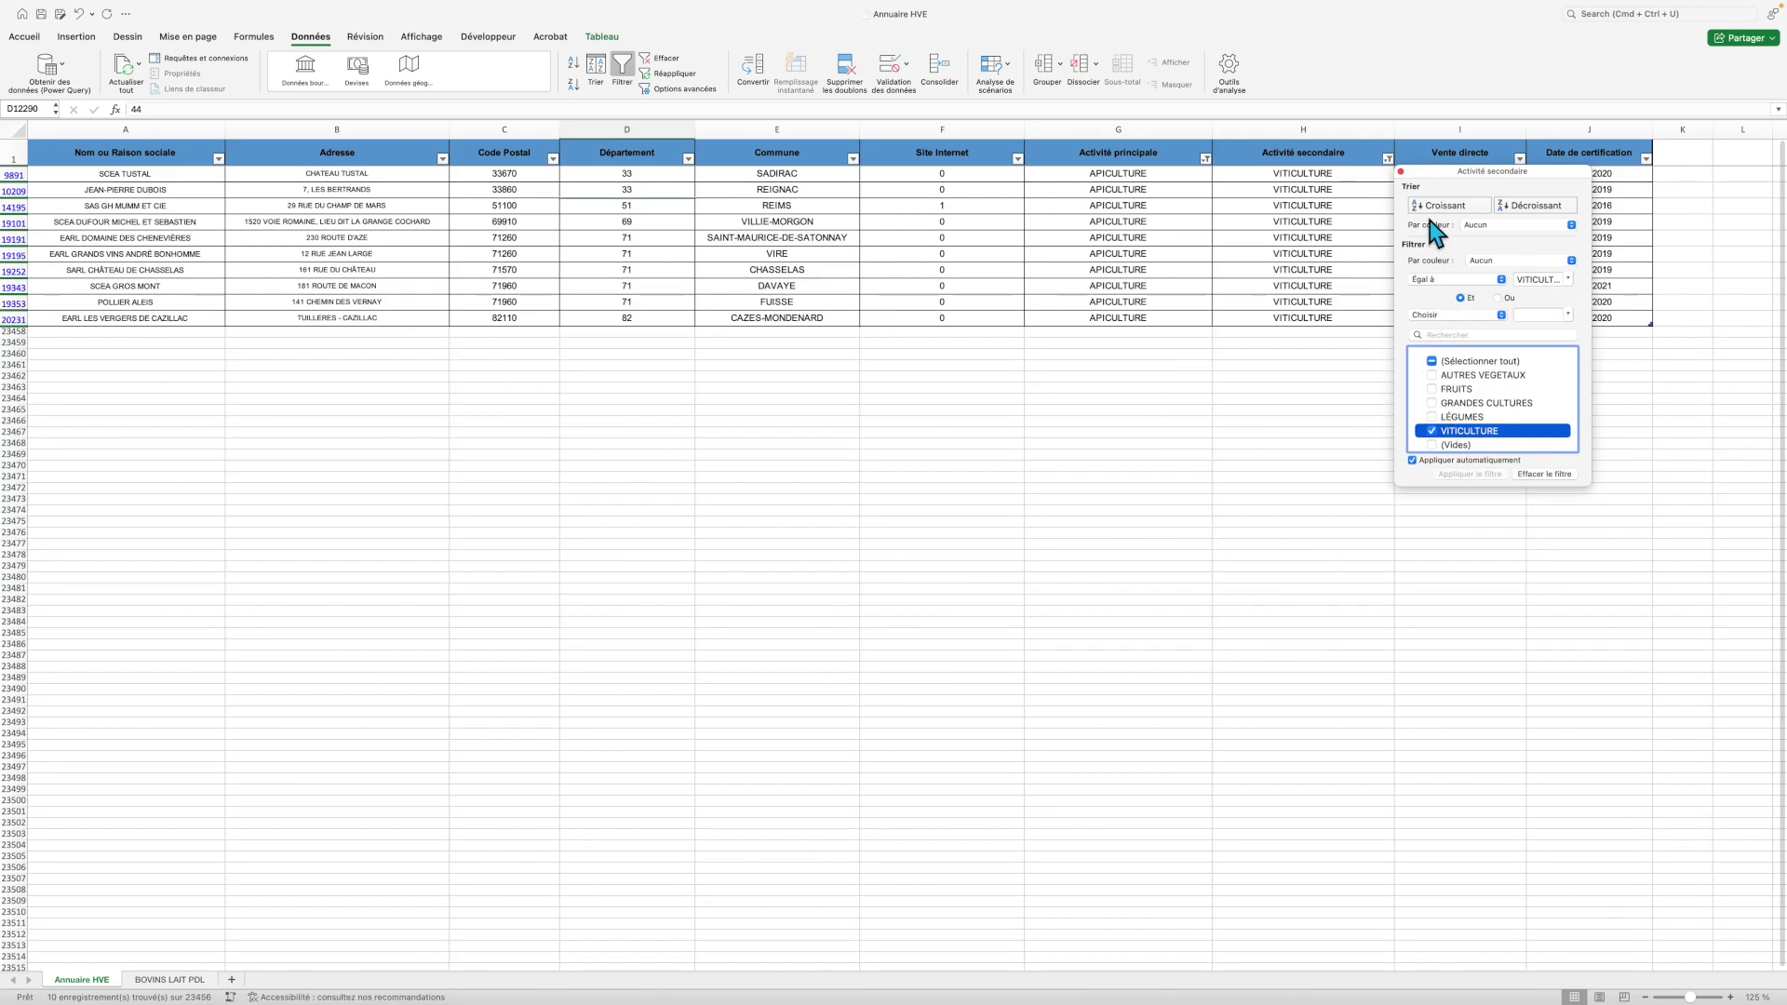
left_click(1402, 172)
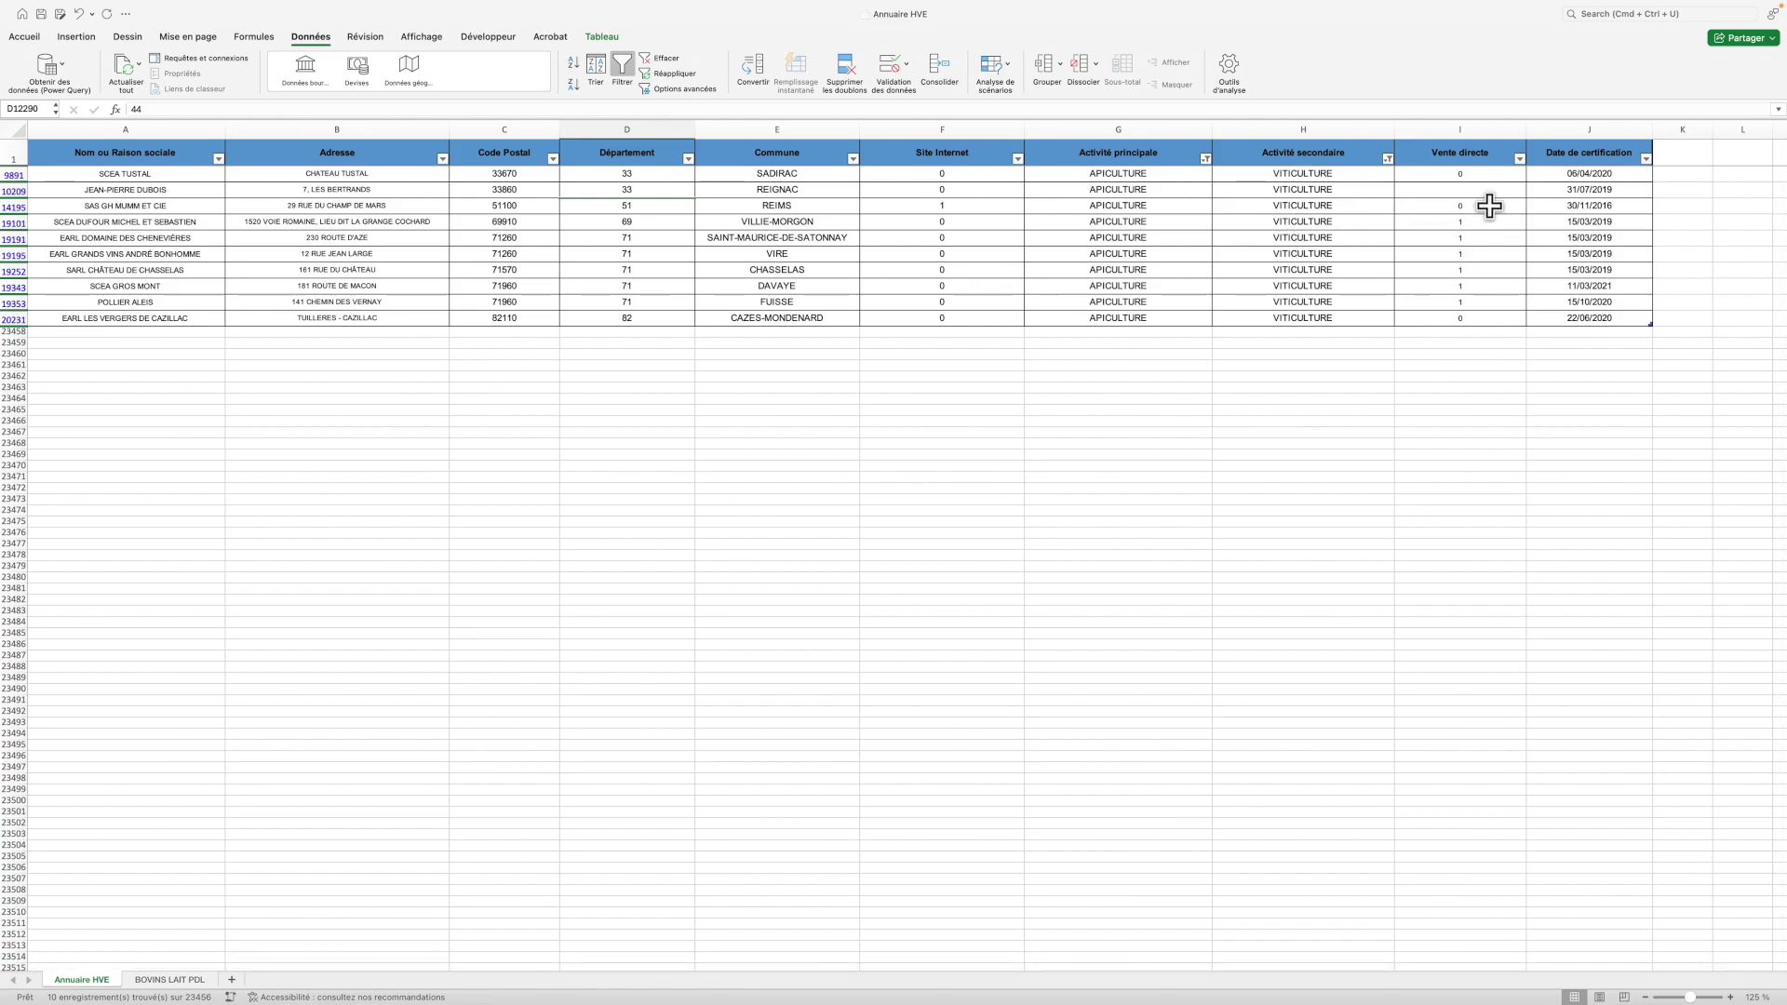
- Filter the Site Internet column to the value 1
left_click(1017, 159)
left_click(1062, 334)
left_click(1063, 351)
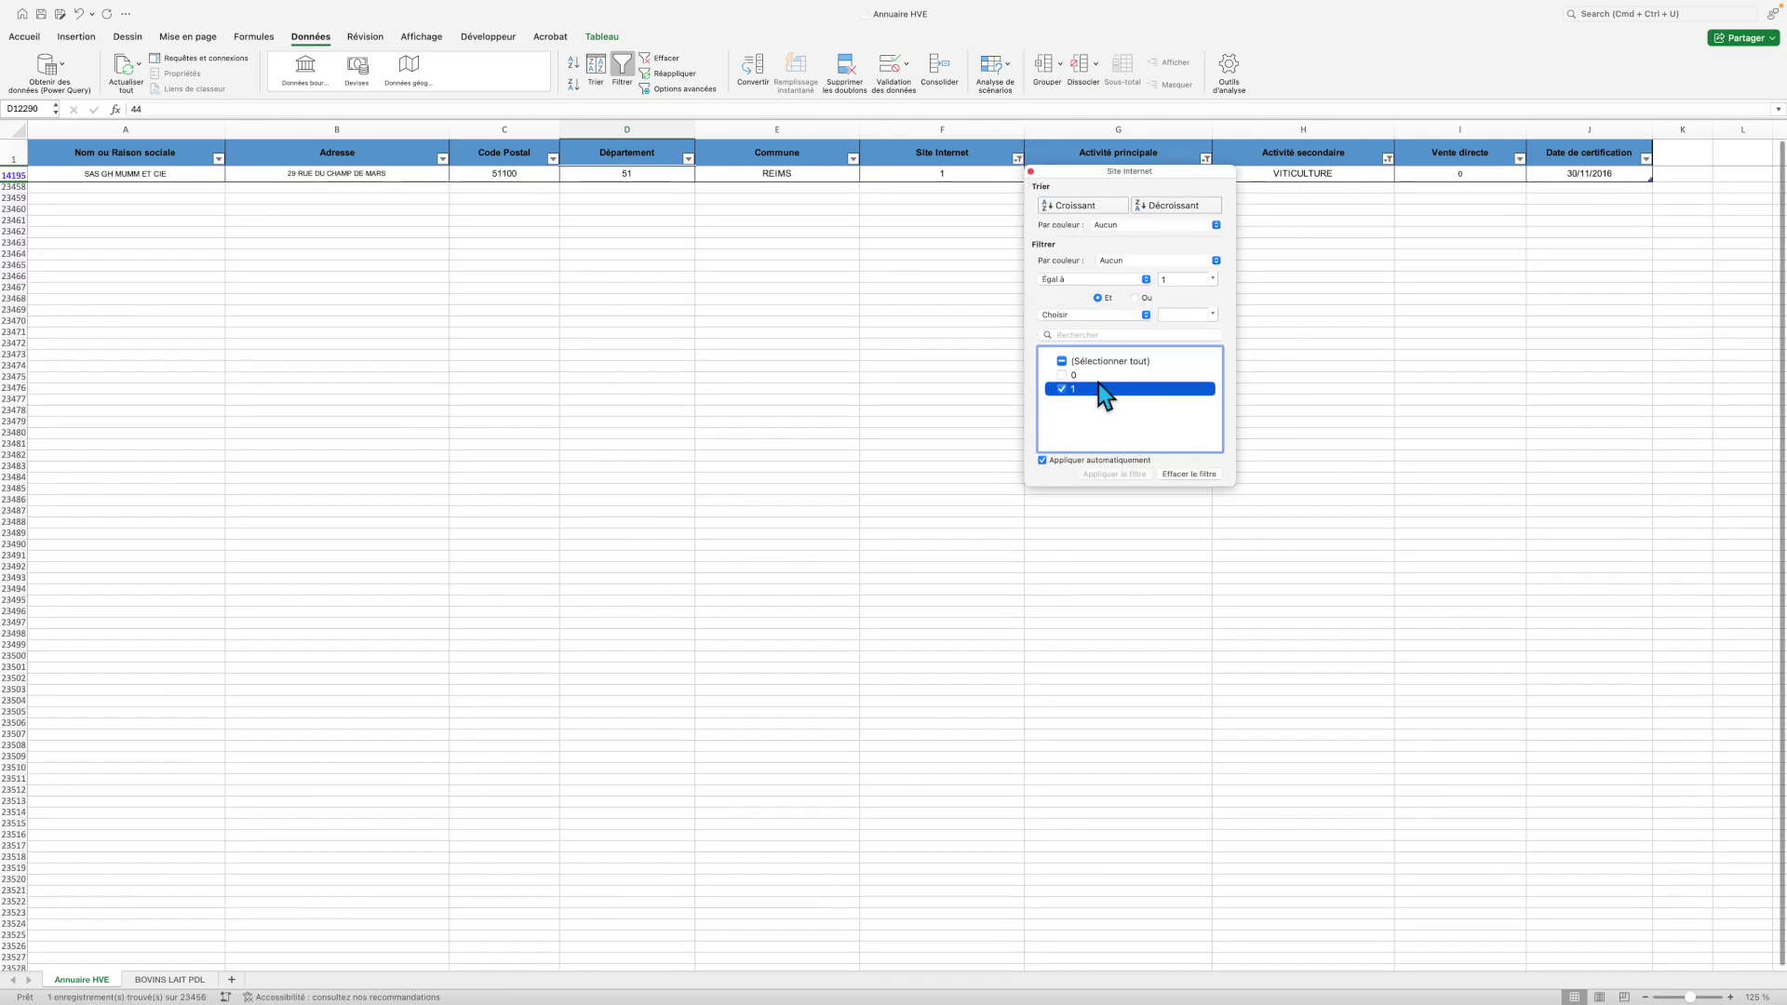
left_click(1031, 172)
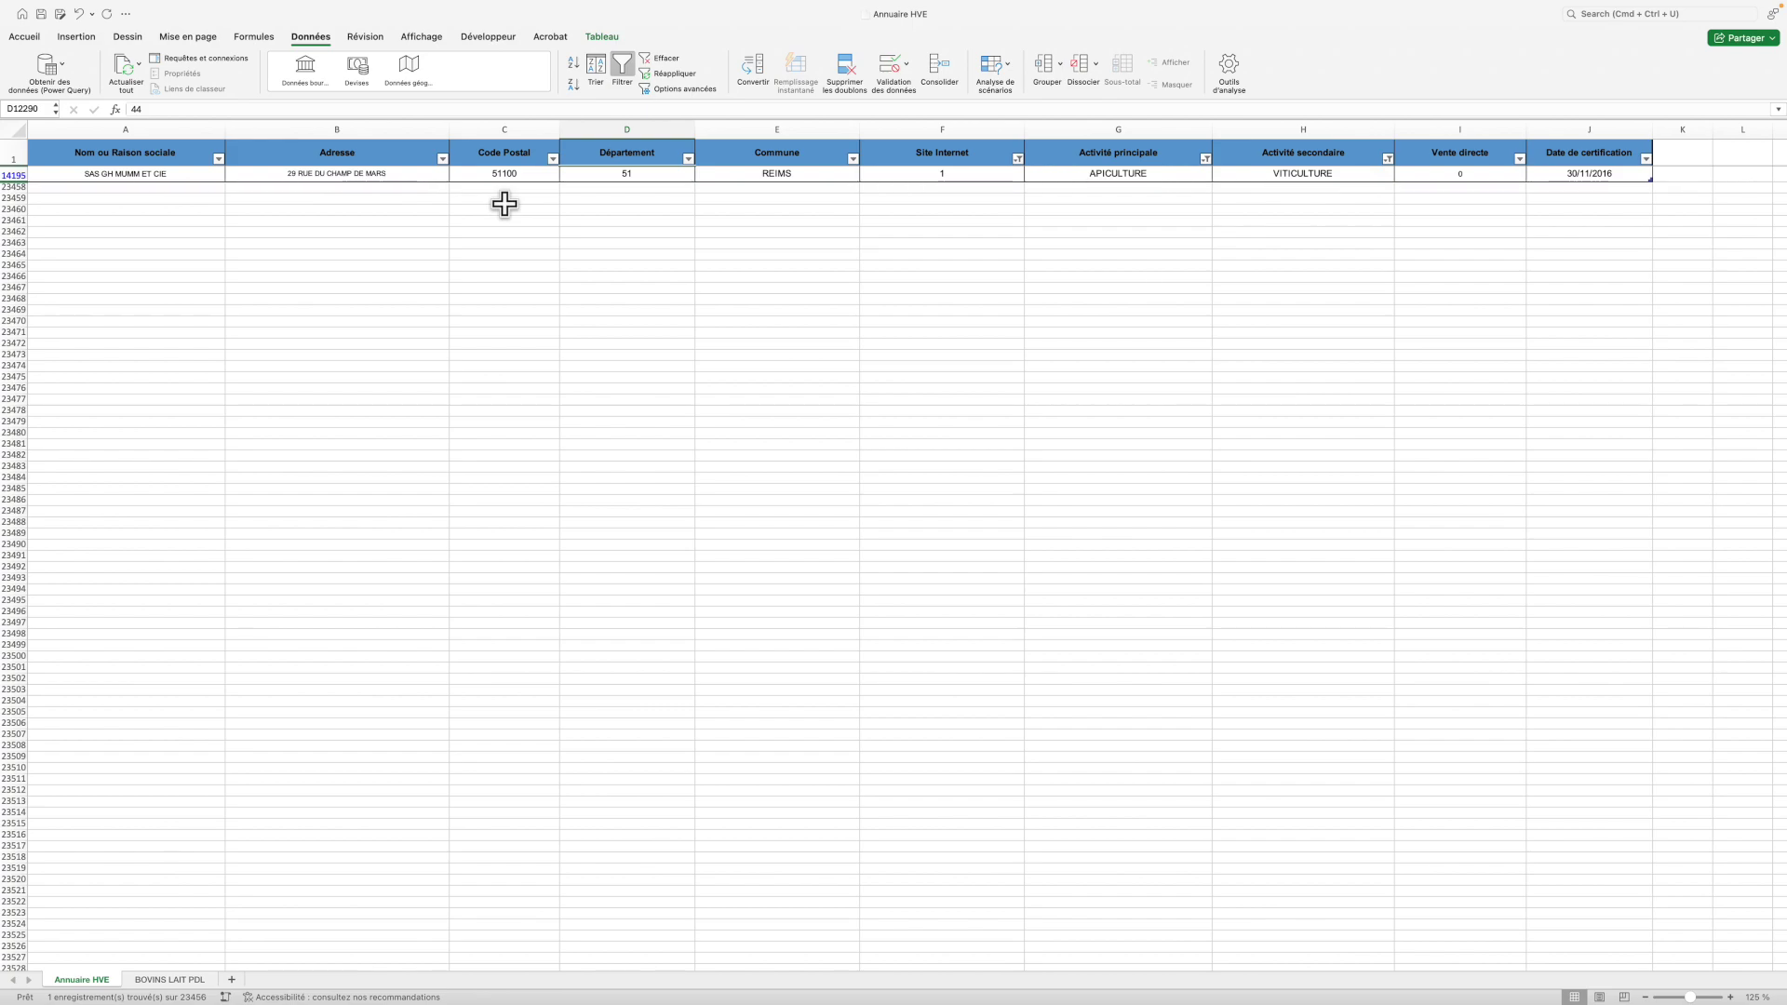
- Clear the Activité principale, Activité secondaire and Site Internet filters and go back up the full directory
left_click(669, 59)
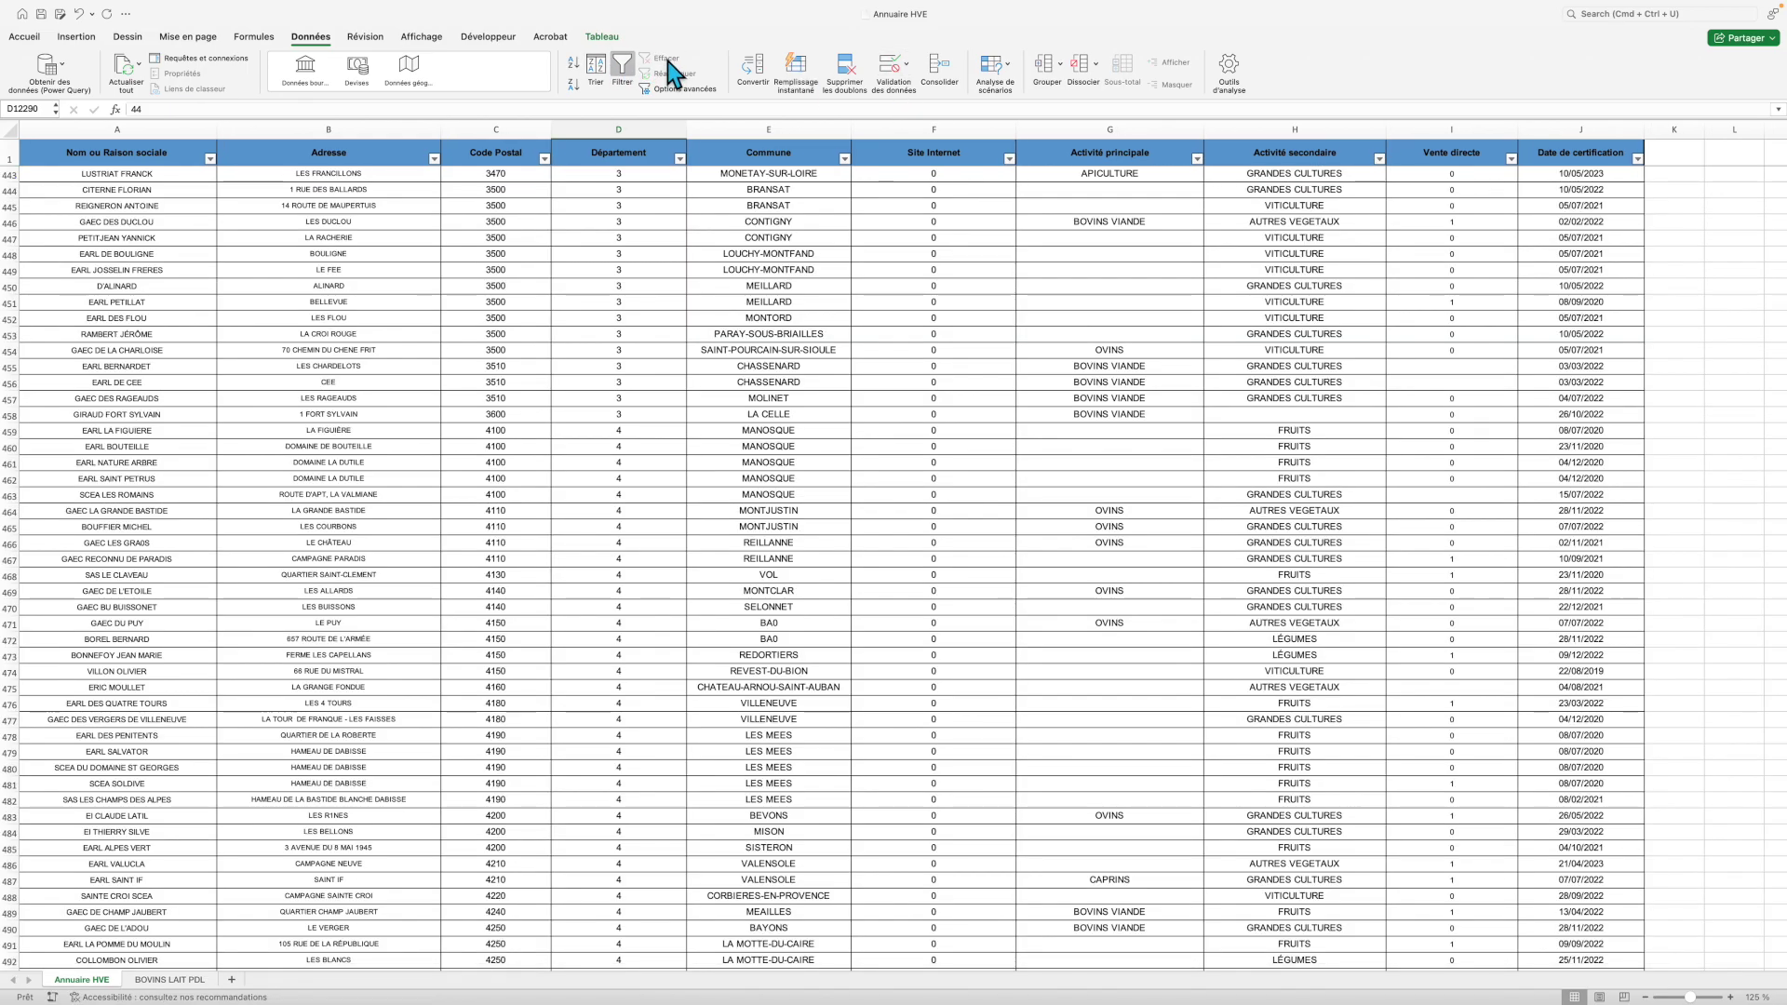
scroll(798, 471, "up", 15)
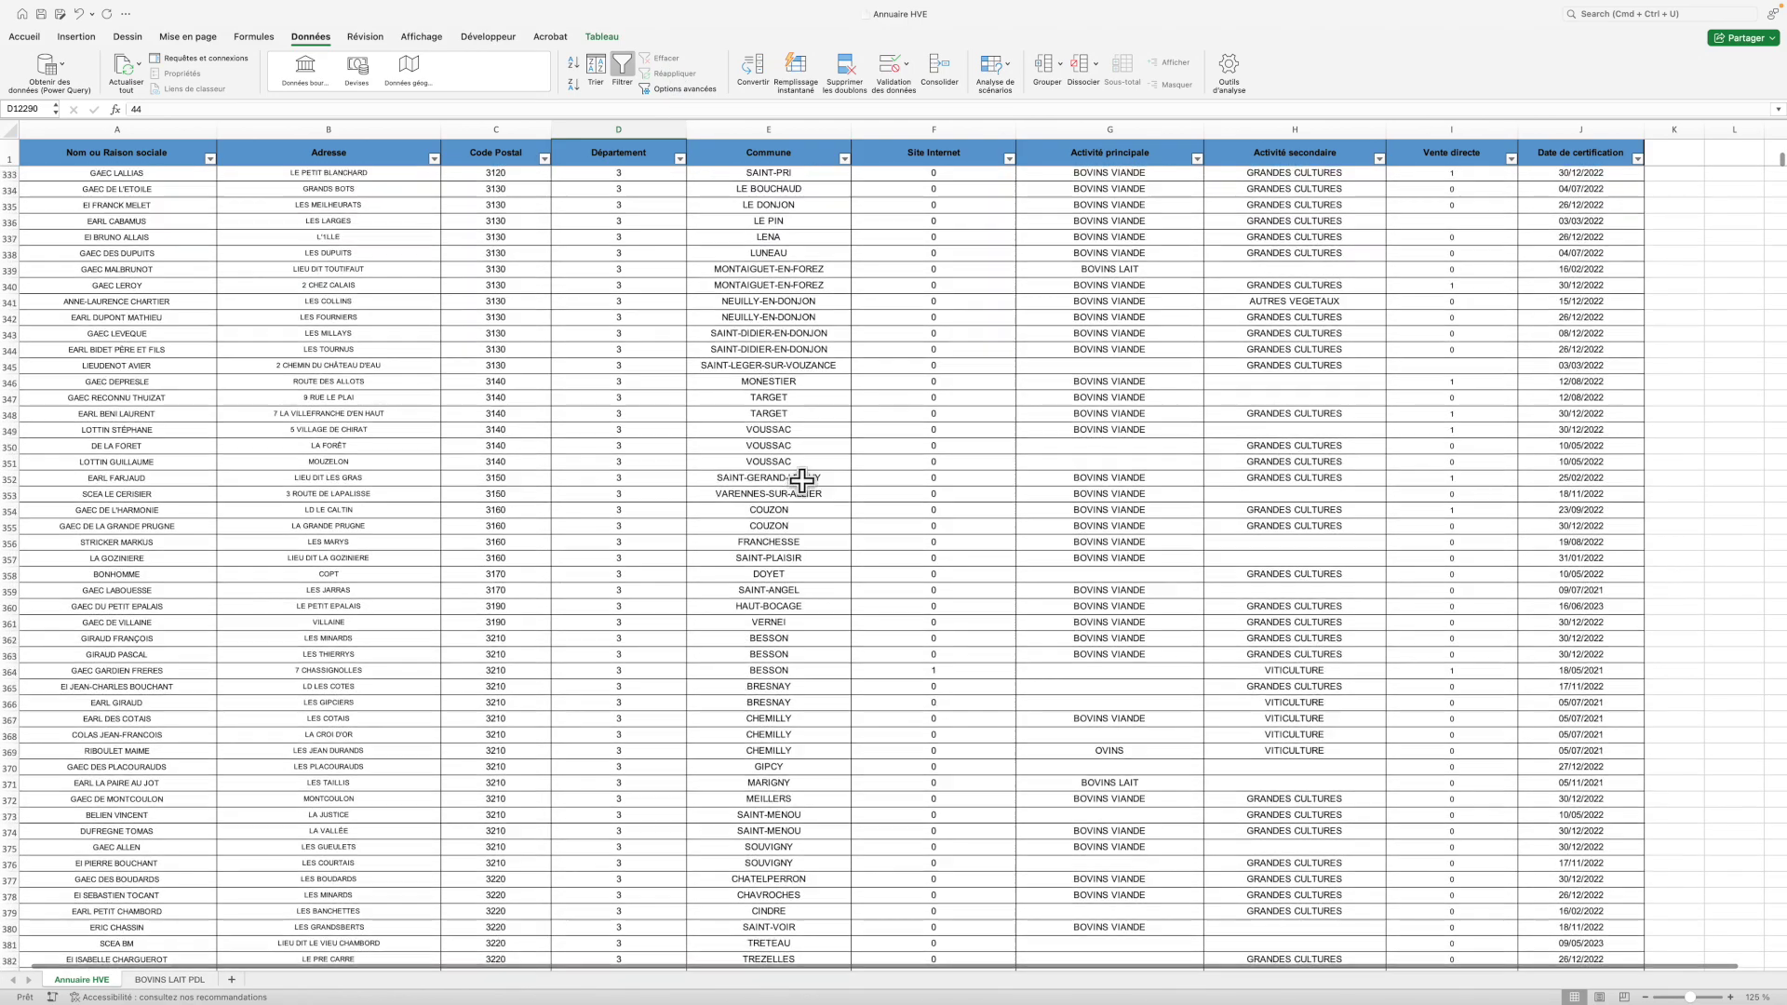
scroll(603, 710, "up", 1)
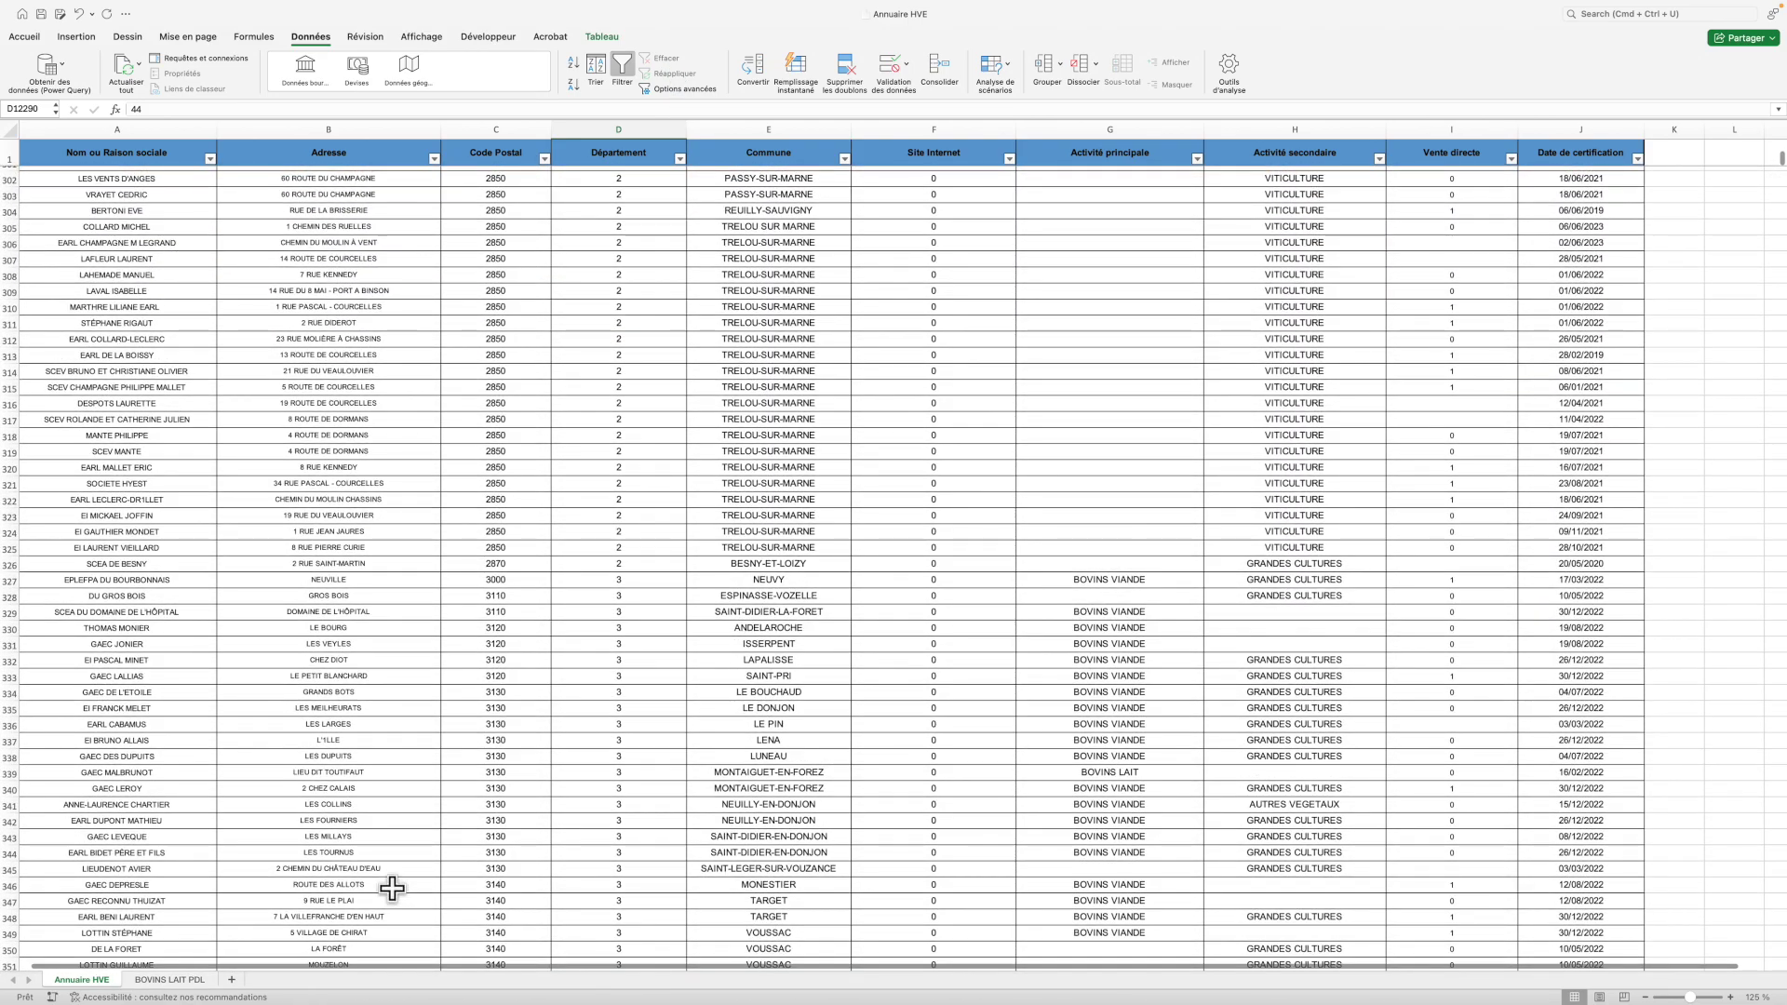